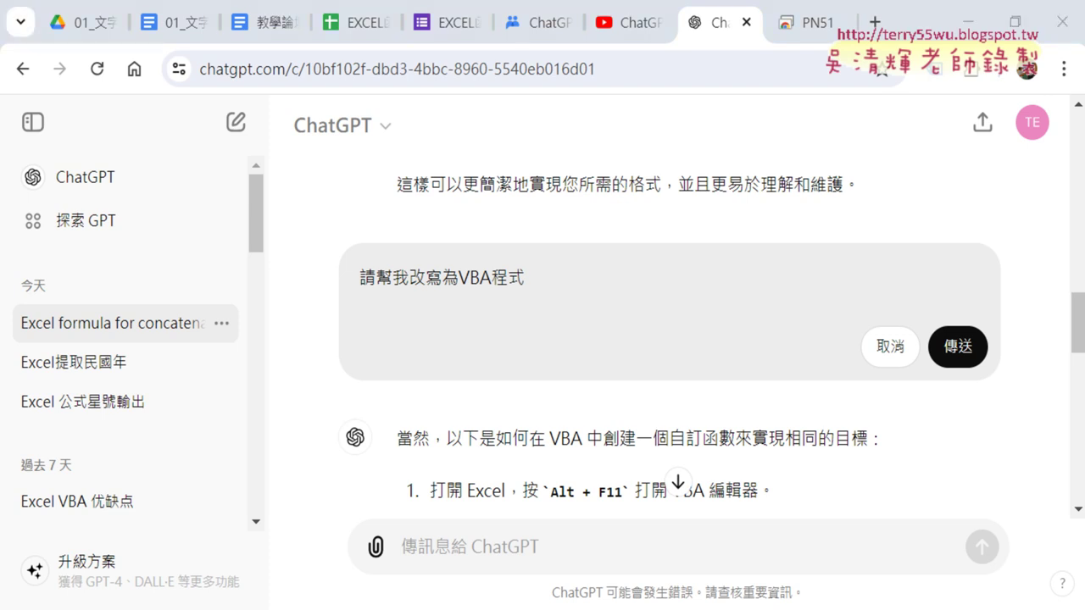
Check the E4 phone formula in Excel, then resend the request 請幫我改寫為VBA程式 in ChatGPT.
{"action": "key", "text": "alt+Tab"}
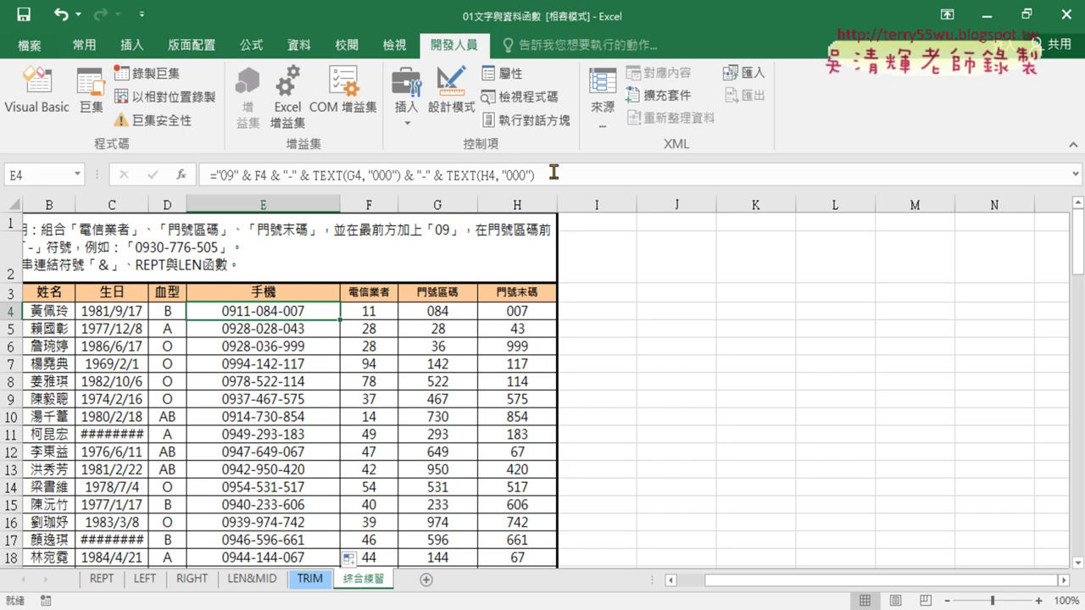
{"action": "left_click", "coordinate": [557, 172]}
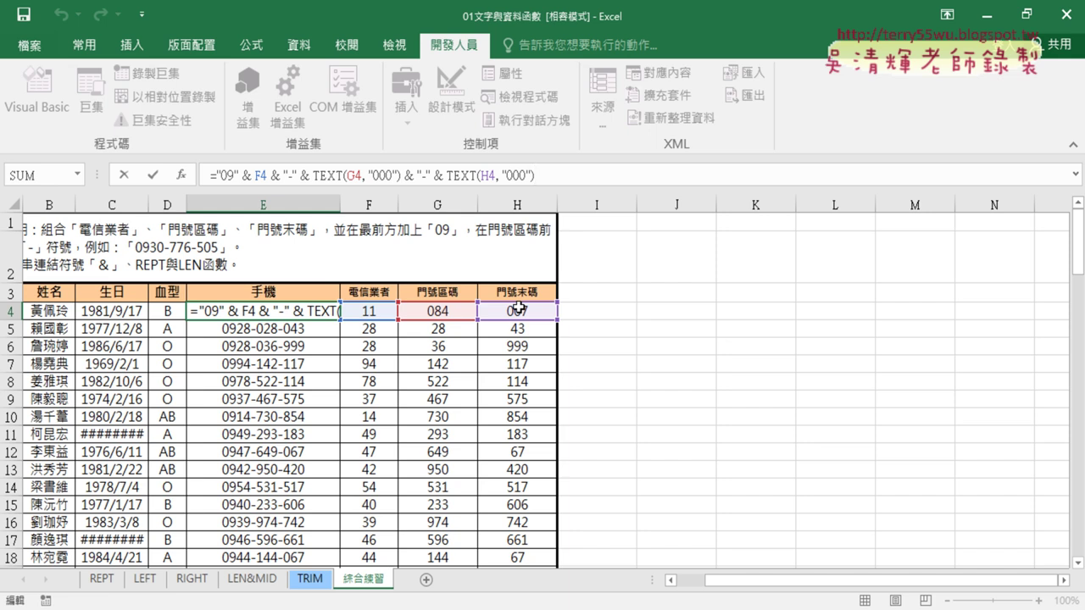
{"action": "left_click", "coordinate": [489, 609]}
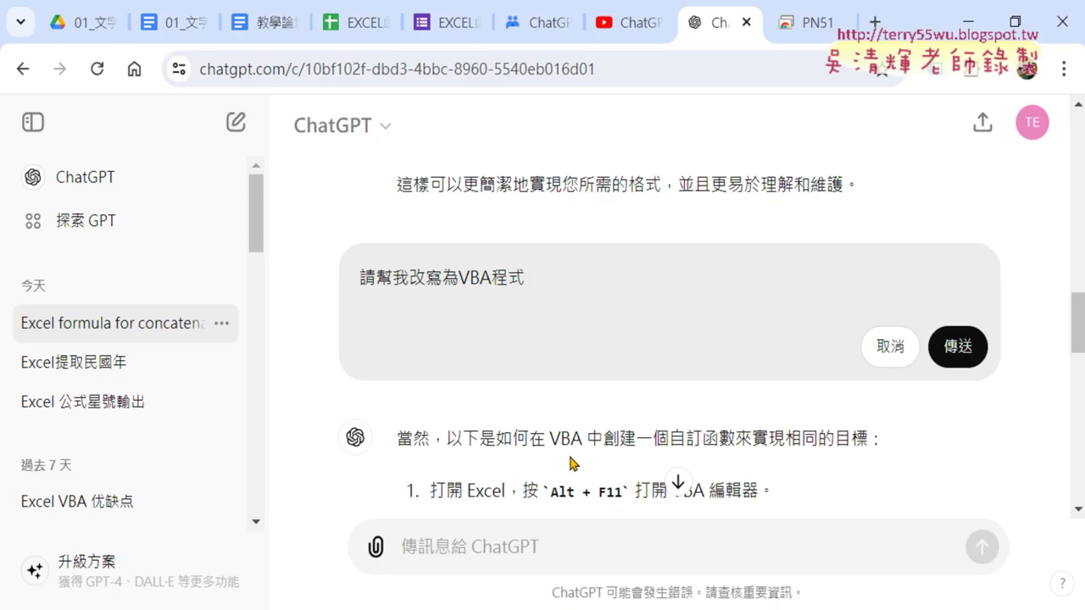
{"action": "left_click_drag", "start_coordinate": [358, 277], "coordinate": [573, 277]}
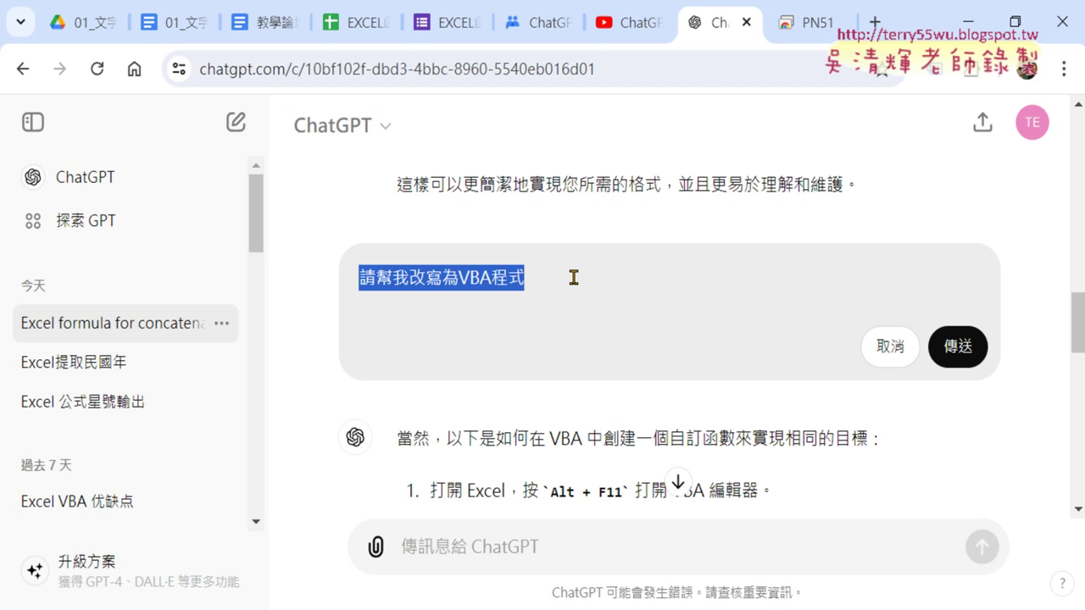
{"action": "left_click", "coordinate": [573, 278]}
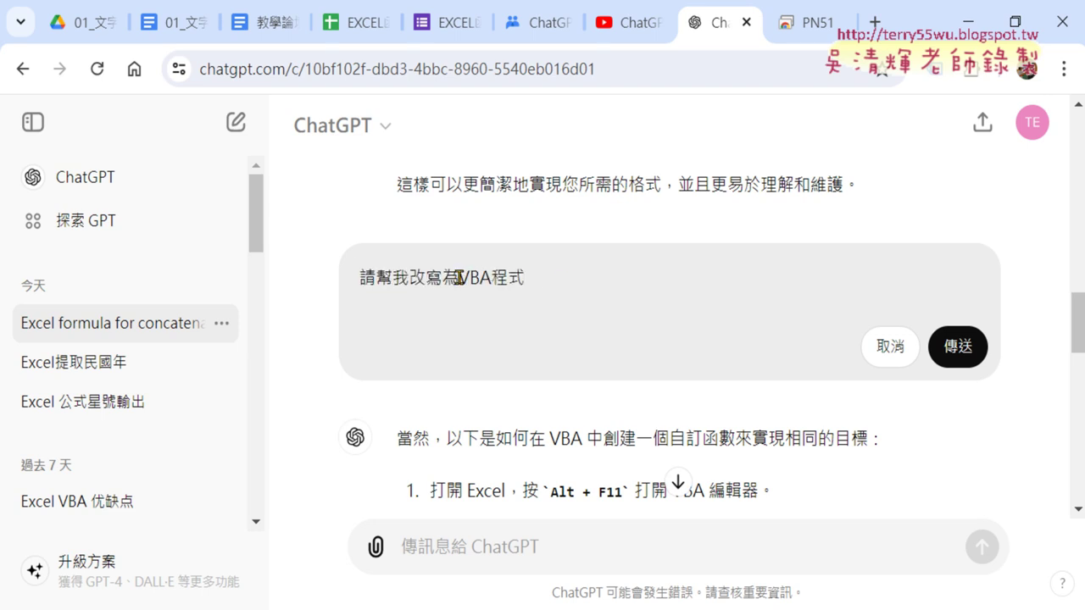
{"action": "left_click_drag", "start_coordinate": [458, 278], "coordinate": [546, 280]}
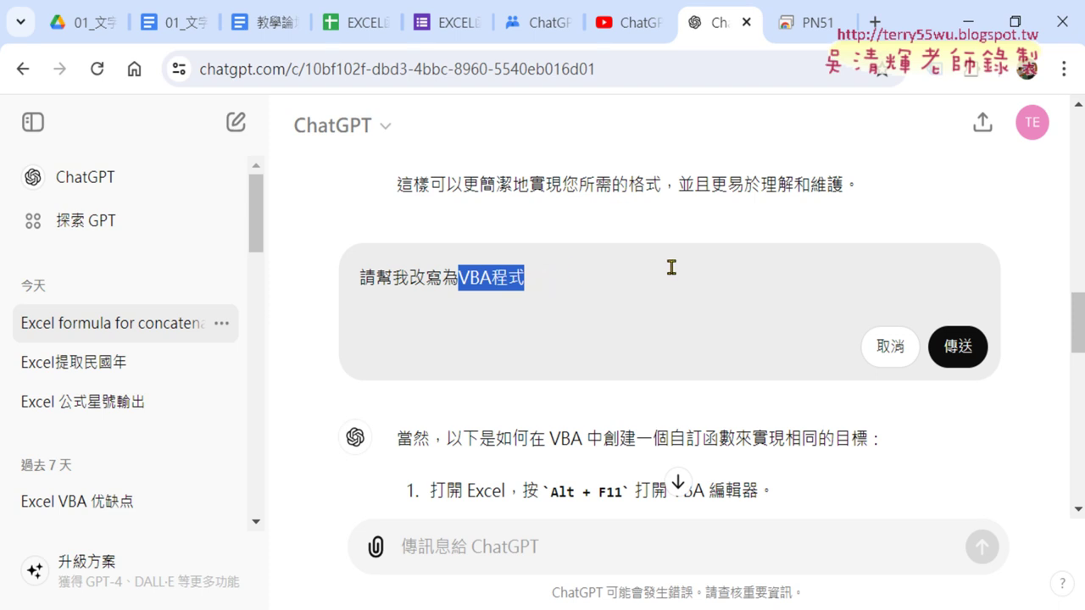
{"action": "left_click", "coordinate": [957, 347]}
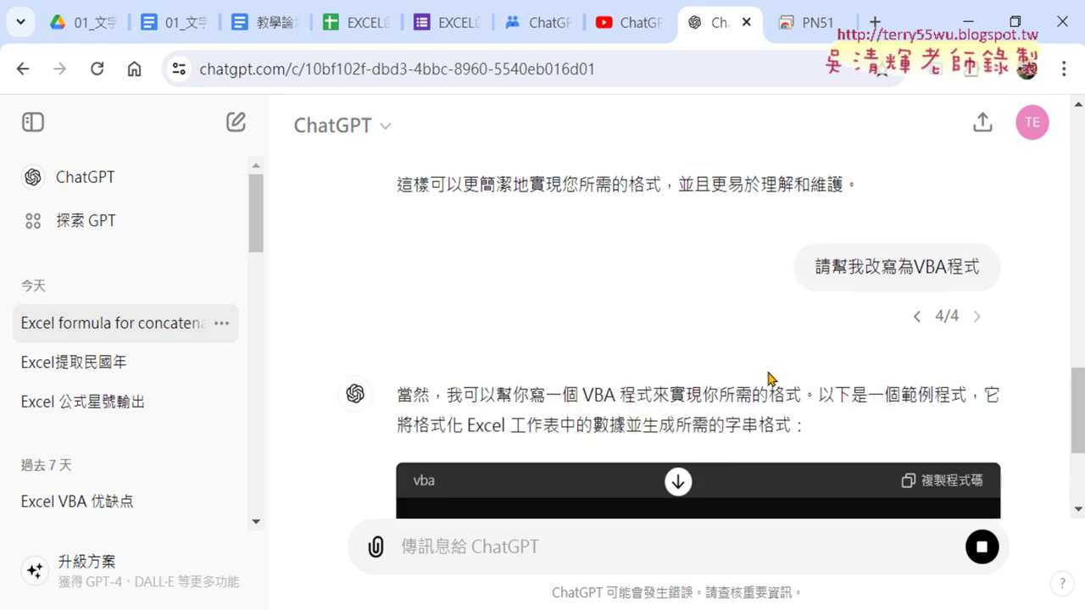
Mark up the resent request and its edit control, then clear the annotations.
{"action": "scroll", "coordinate": [768, 378], "scroll_direction": "down", "scroll_amount": 3}
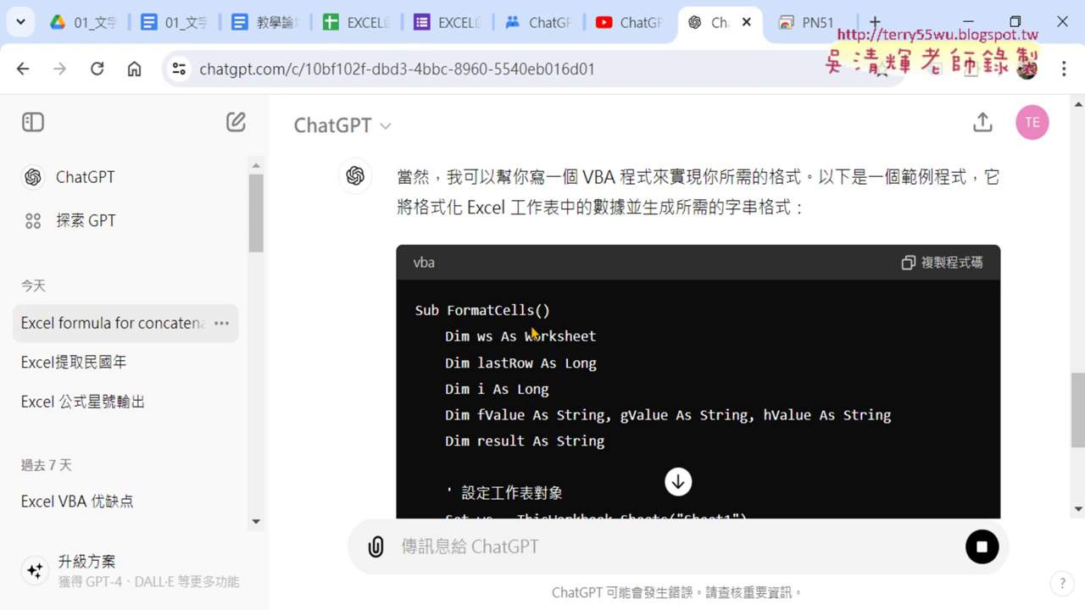
{"action": "scroll", "coordinate": [532, 331], "scroll_direction": "up", "scroll_amount": 4}
{"action": "scroll", "coordinate": [533, 330], "scroll_direction": "down", "scroll_amount": 1}
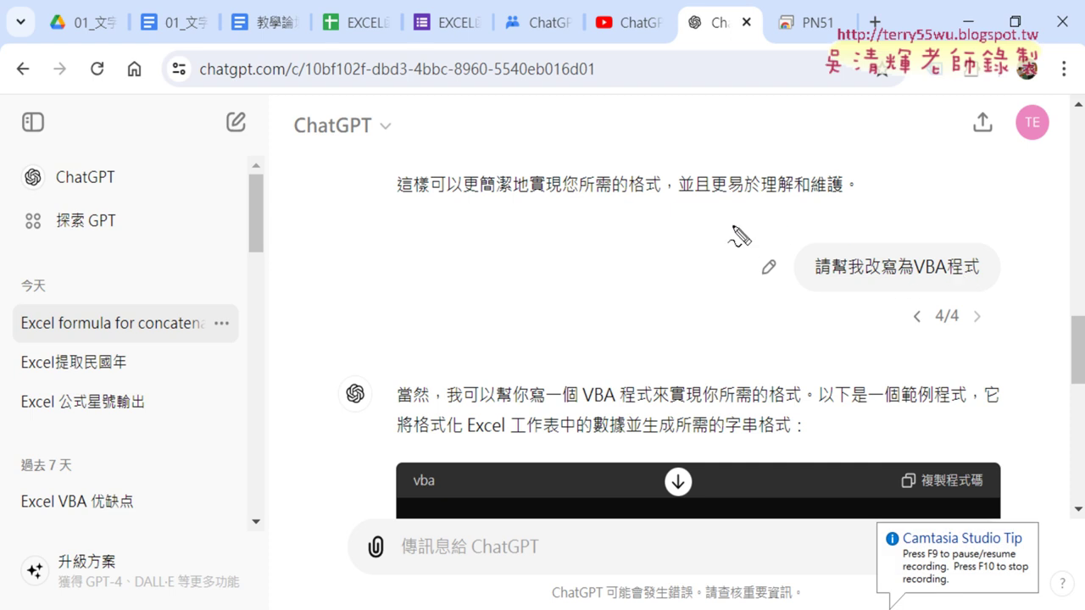
{"action": "mouse_move", "coordinate": [734, 227]}
{"action": "left_mouse_down"}
{"action": "mouse_move", "coordinate": [735, 303]}
{"action": "mouse_move", "coordinate": [1023, 230]}
{"action": "mouse_move", "coordinate": [793, 247]}
{"action": "left_mouse_up"}
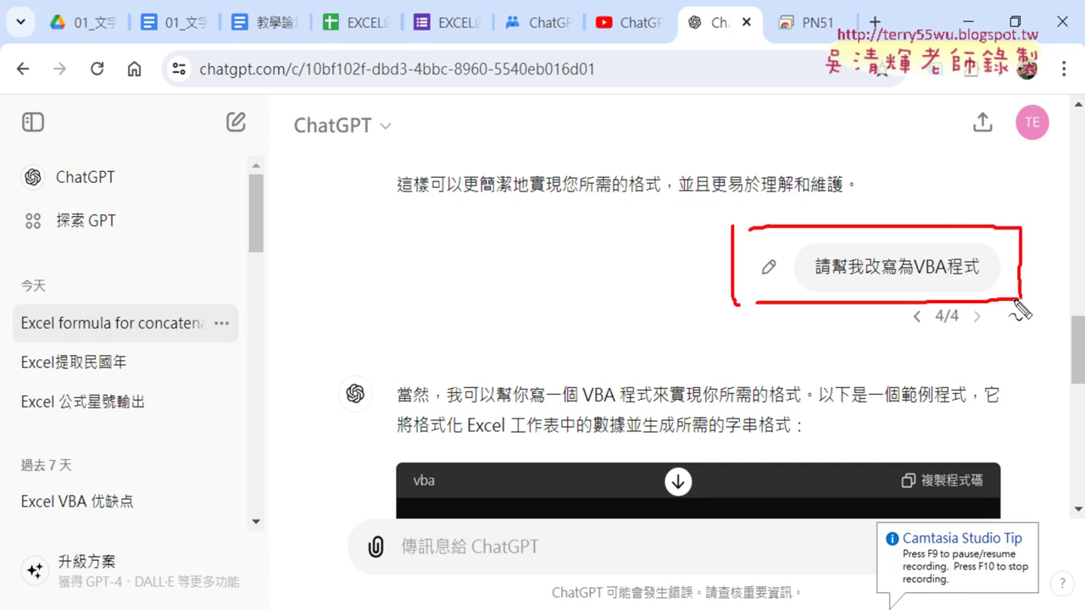
{"action": "left_click_drag", "start_coordinate": [797, 293], "coordinate": [790, 251]}
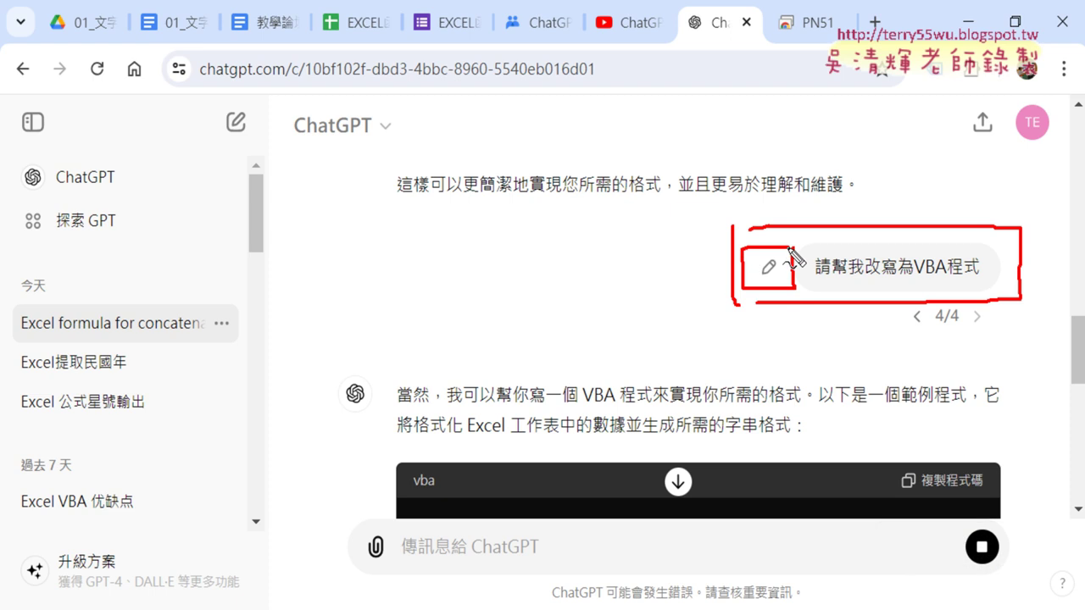
{"action": "key", "text": "Escape"}
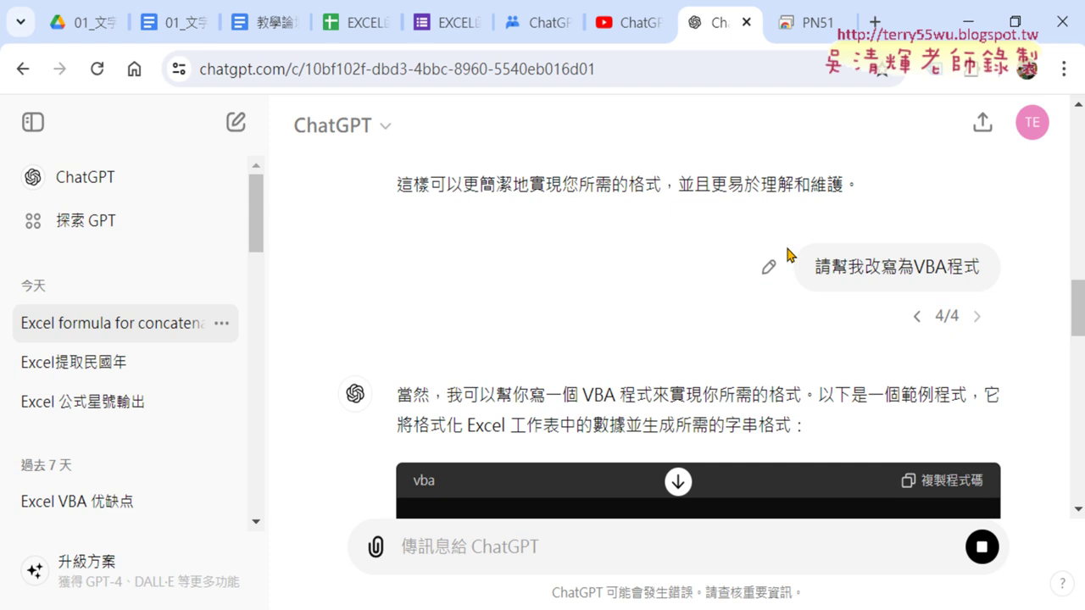
Change the request to 請幫我改寫為VBA自訂函數, replacing 程式 with 自訂函數, and resend it.
{"action": "left_click", "coordinate": [768, 268]}
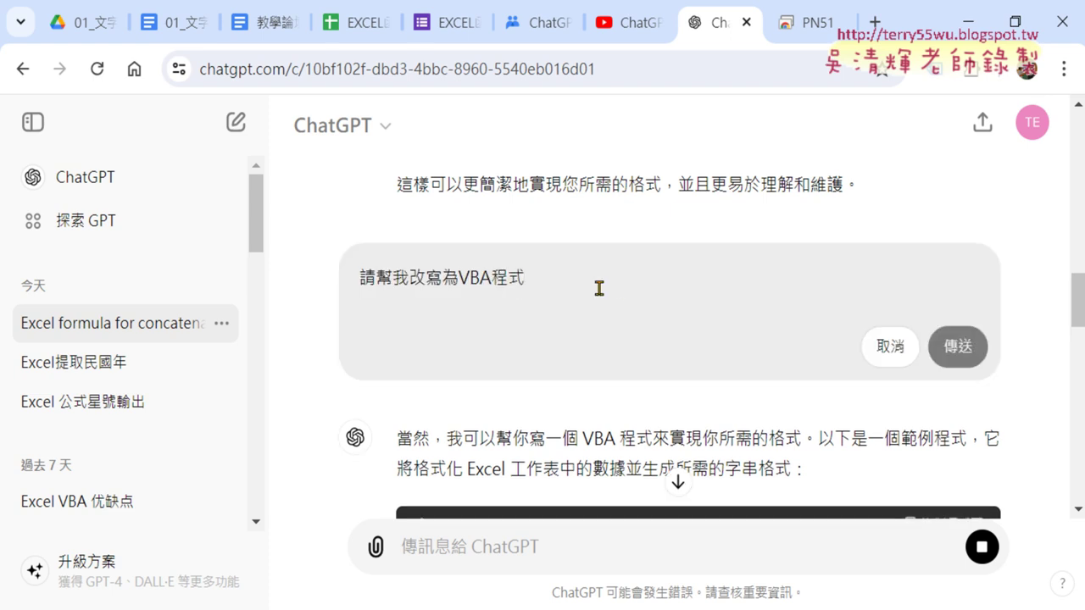
{"action": "left_click", "coordinate": [492, 277]}
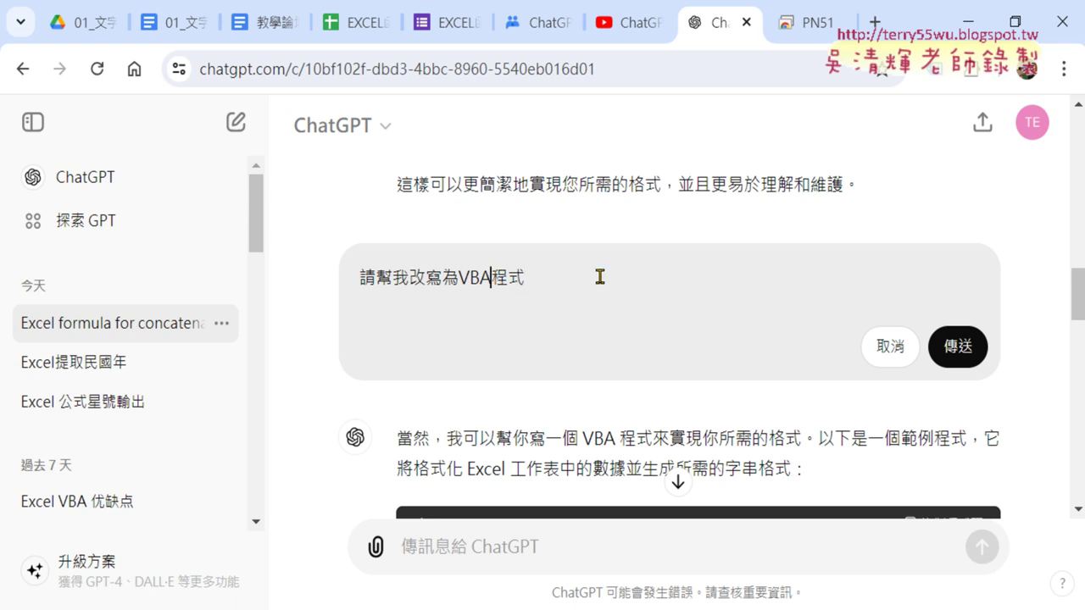
{"action": "type", "text": "ㄗ"}
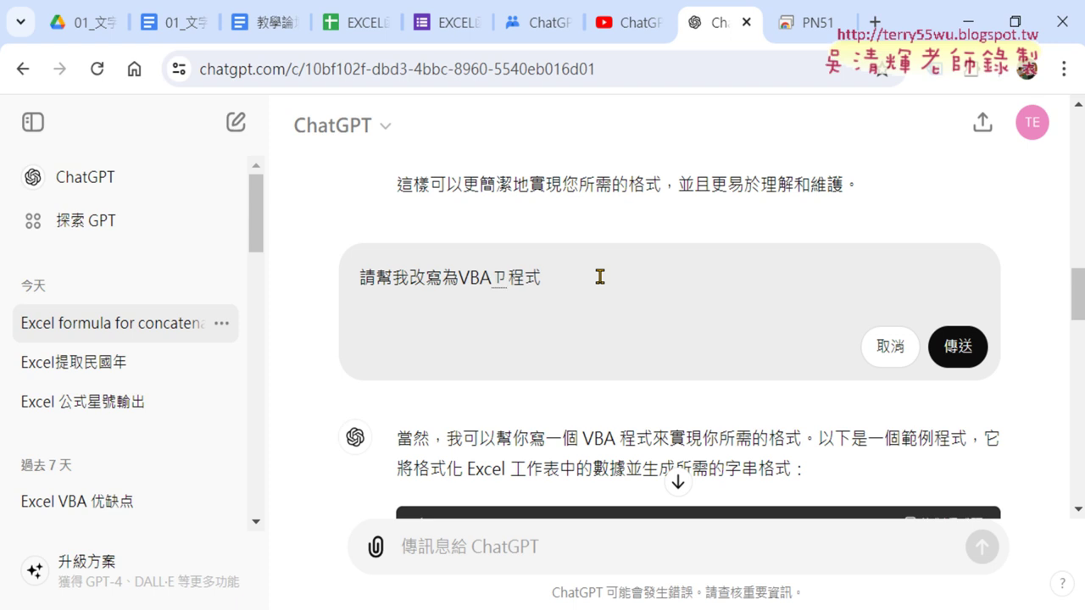
{"action": "type", "text": "4"}
{"action": "type", "text": "ㄉㄧ4ㄏㄢ6"}
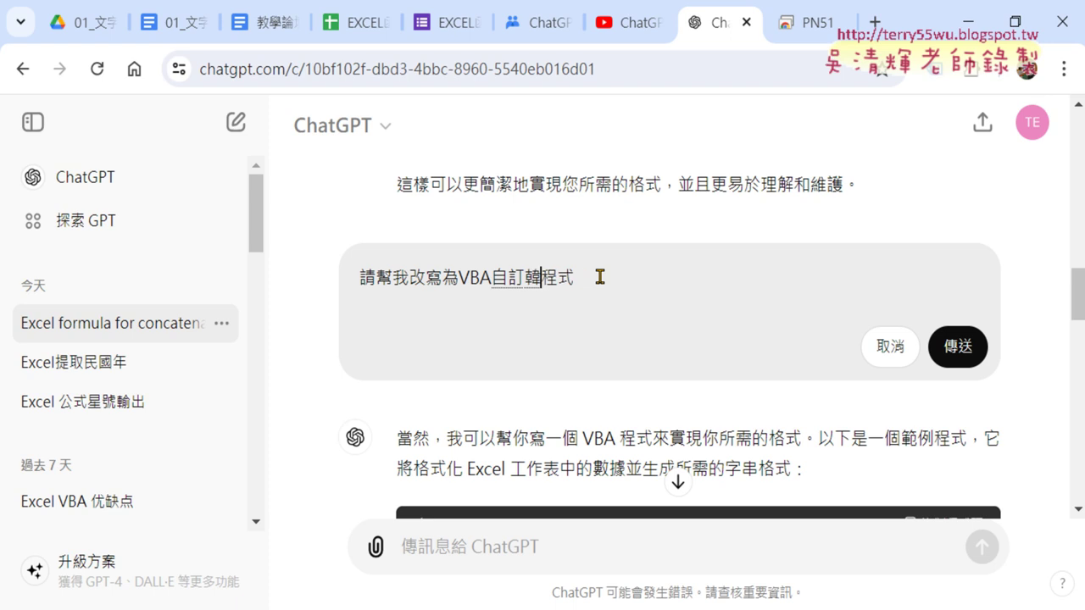
{"action": "type", "text": "ㄕㄨ4"}
{"action": "key", "text": "Return"}
{"action": "key", "text": "Delete"}
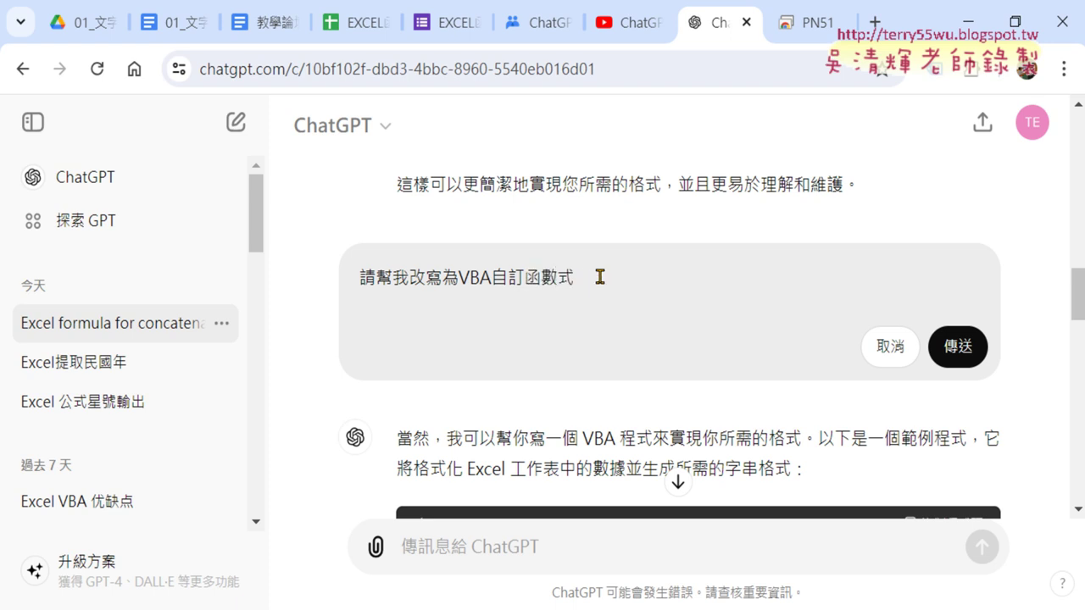
{"action": "key", "text": "Delete"}
{"action": "left_click_drag", "start_coordinate": [569, 278], "coordinate": [489, 277]}
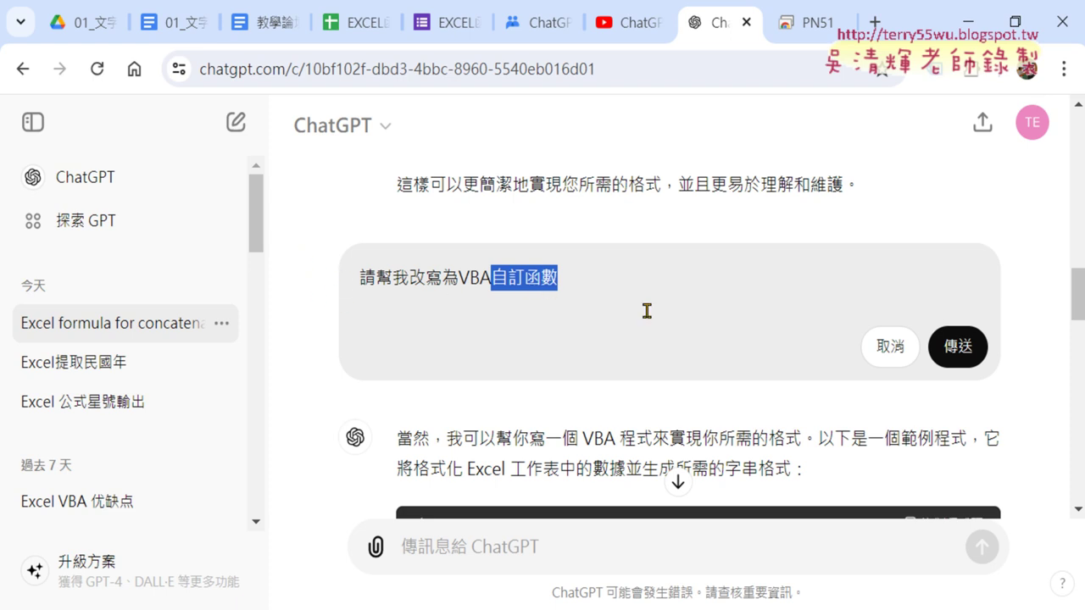
{"action": "left_click", "coordinate": [959, 347]}
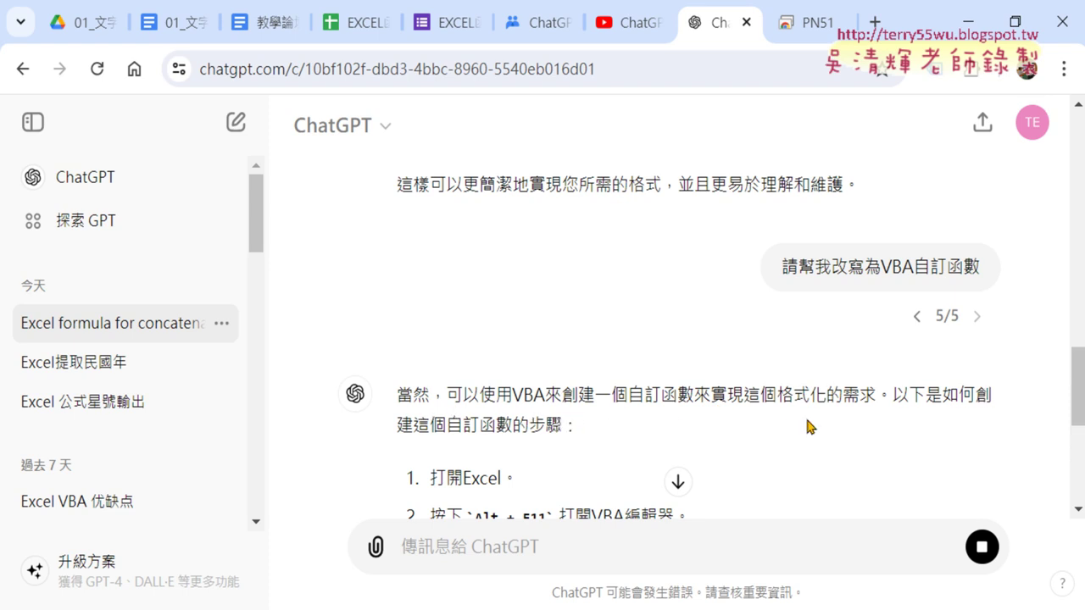
Copy the FormatNumber function code block from ChatGPT's reply and return to Excel.
{"action": "scroll", "coordinate": [818, 426], "scroll_direction": "down", "scroll_amount": 1}
{"action": "scroll", "coordinate": [833, 424], "scroll_direction": "down", "scroll_amount": 2}
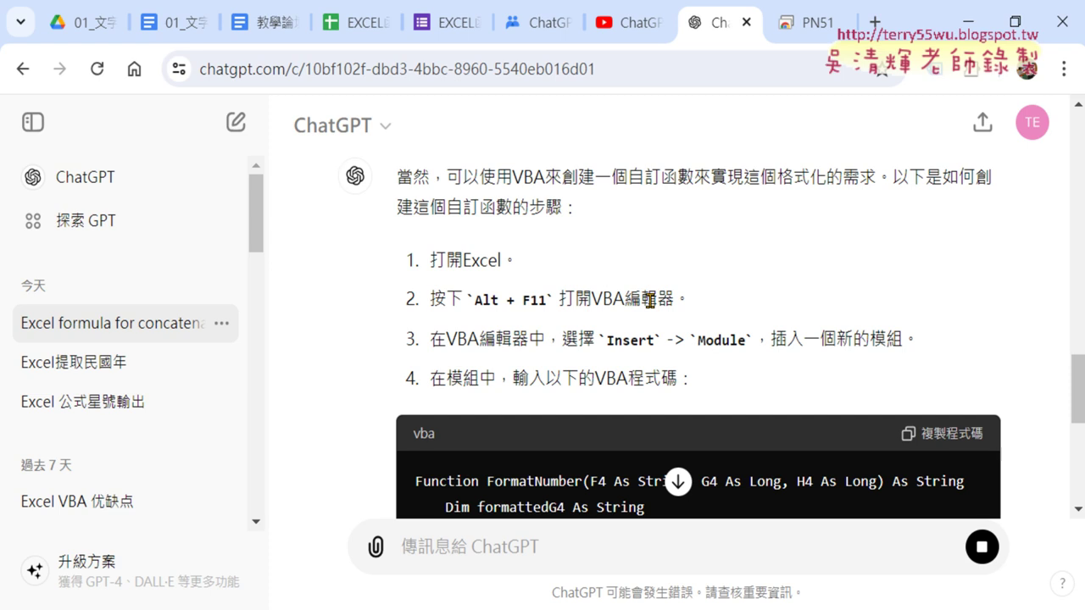
{"action": "double_click", "coordinate": [716, 335]}
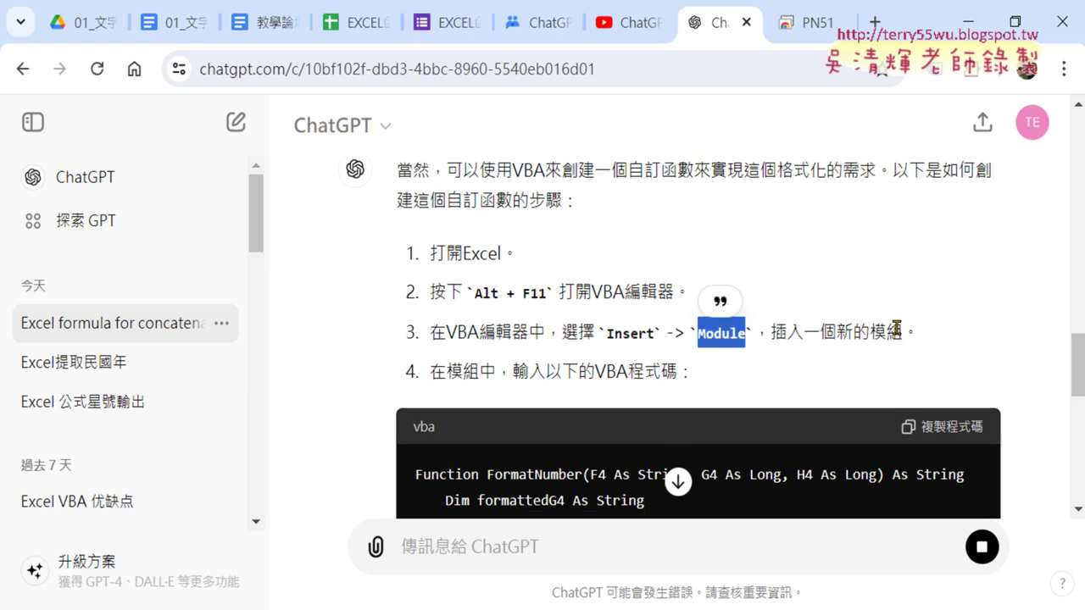
{"action": "scroll", "coordinate": [896, 328], "scroll_direction": "down", "scroll_amount": 3}
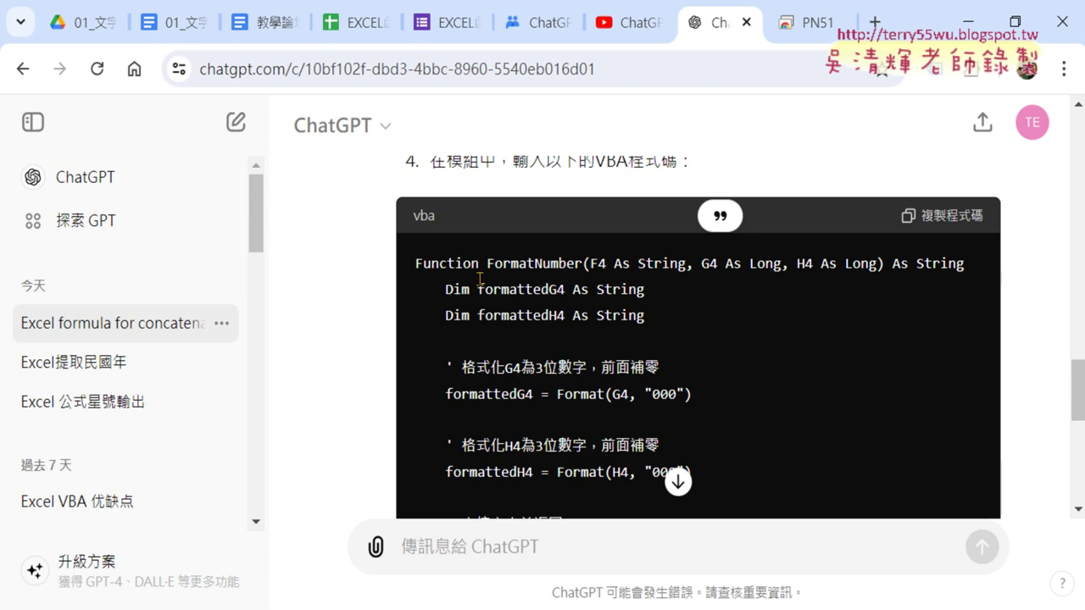
{"action": "left_click", "coordinate": [965, 217]}
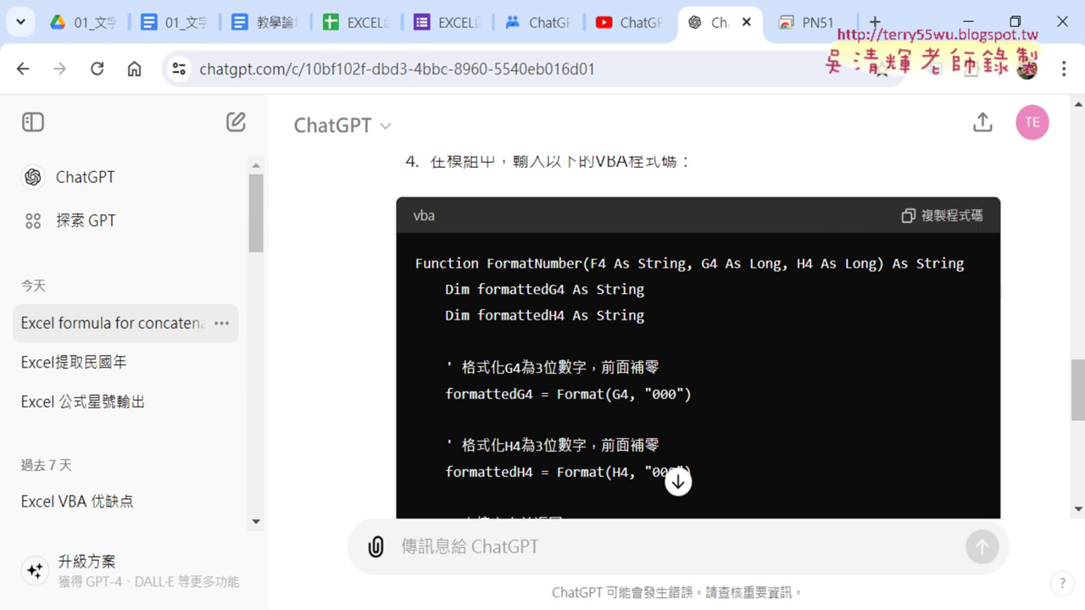
{"action": "key", "text": "alt+Tab"}
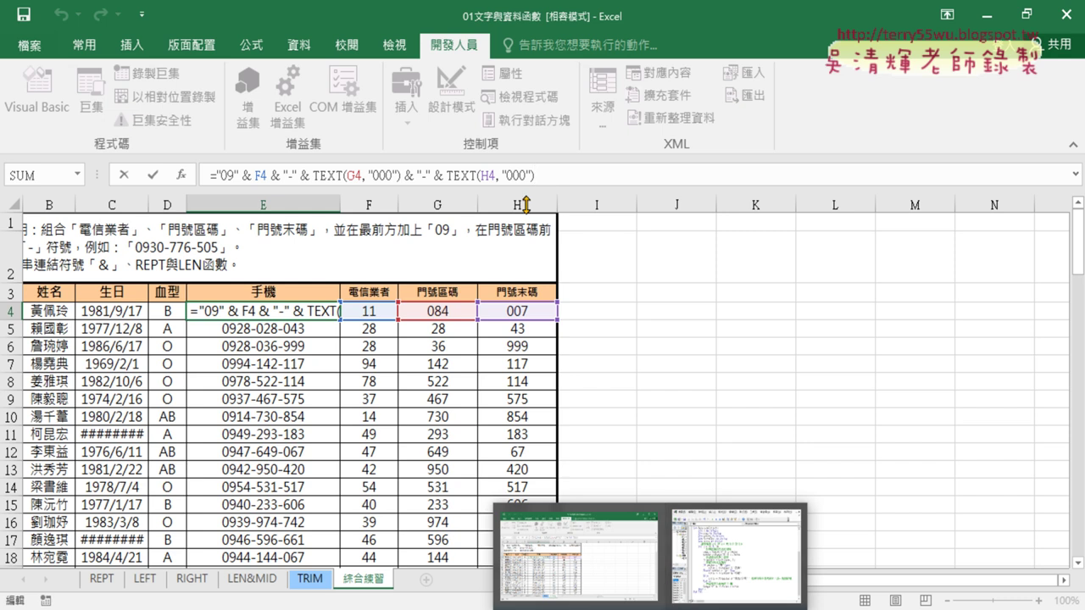
Open the VBA editor and copy the FormatNumber function code from ChatGPT again.
{"action": "left_click", "coordinate": [727, 550]}
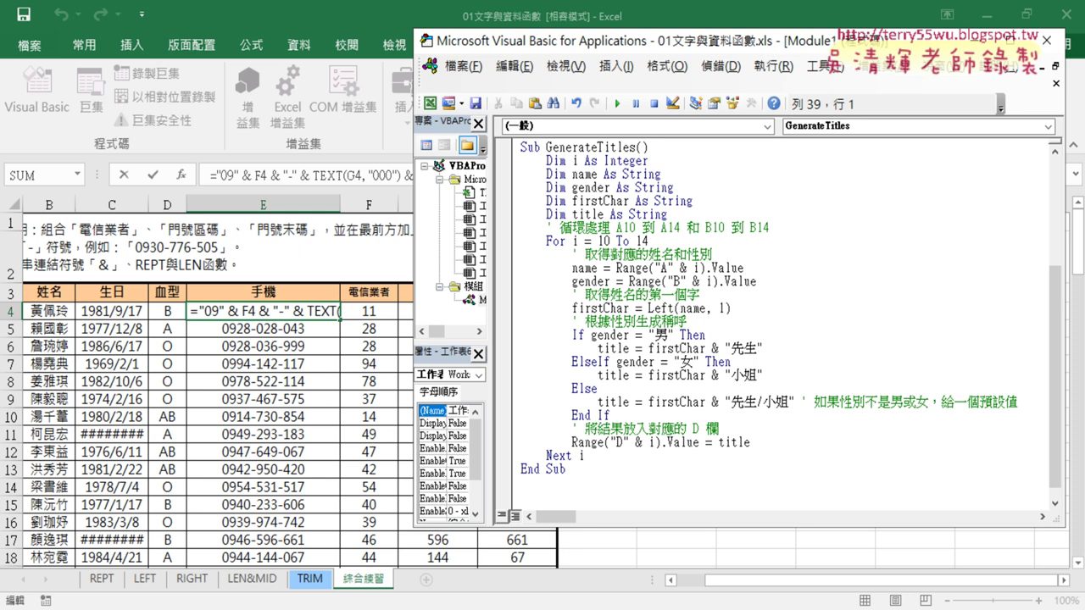
{"action": "key", "text": "alt+F11"}
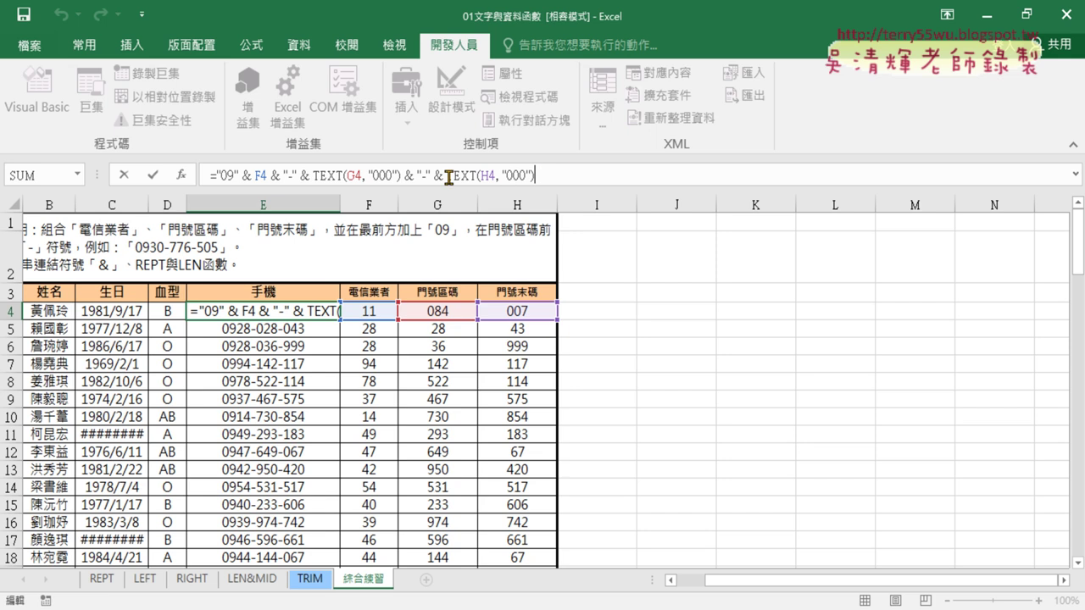
{"action": "key", "text": "alt+F11"}
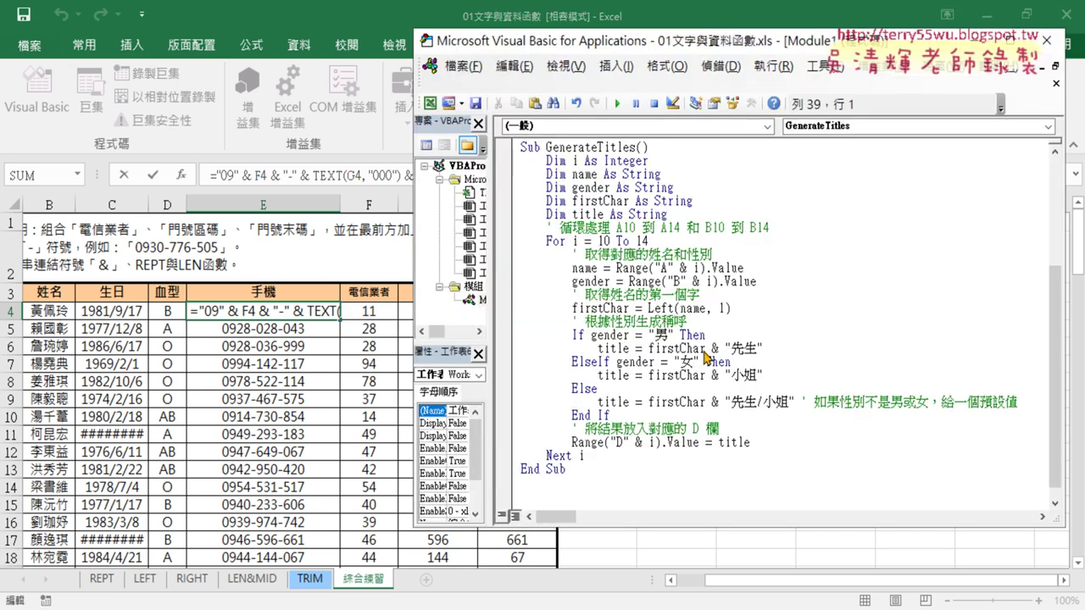
{"action": "left_click", "coordinate": [124, 178]}
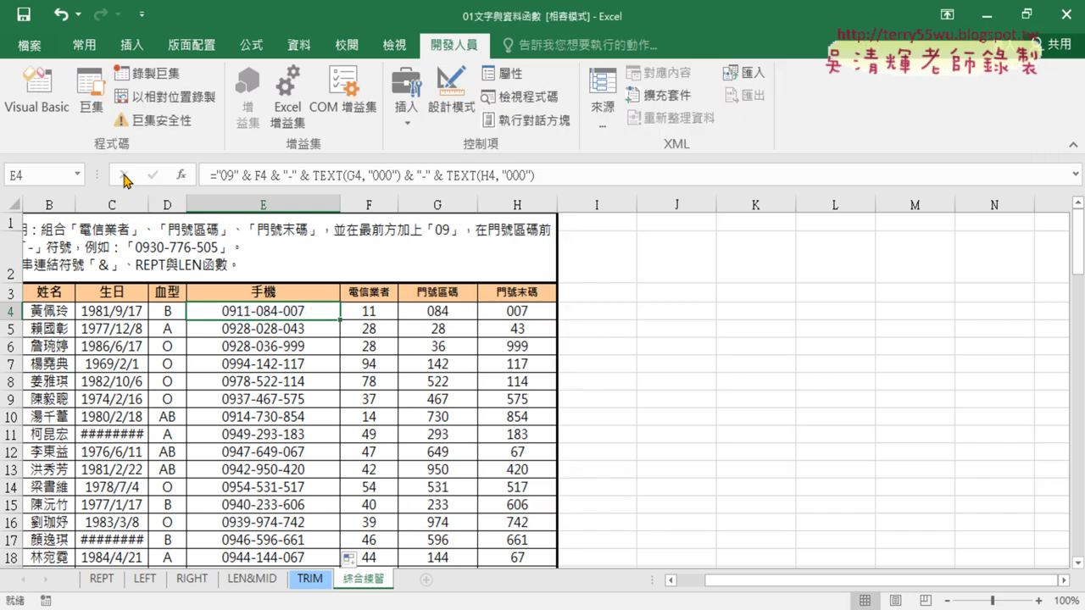
{"action": "left_click", "coordinate": [44, 105]}
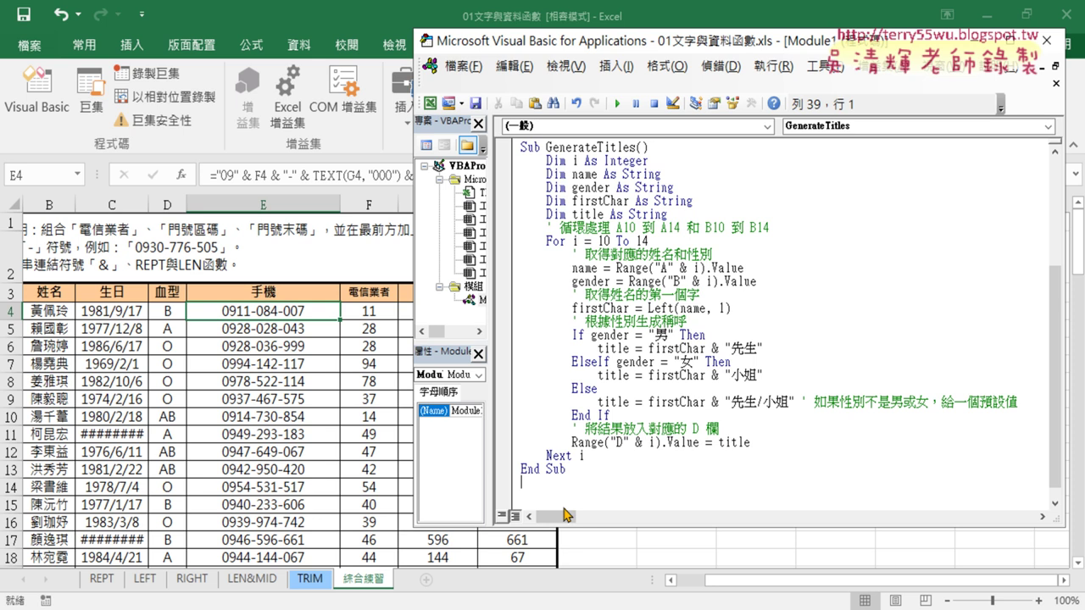
{"action": "key", "text": "alt+Tab"}
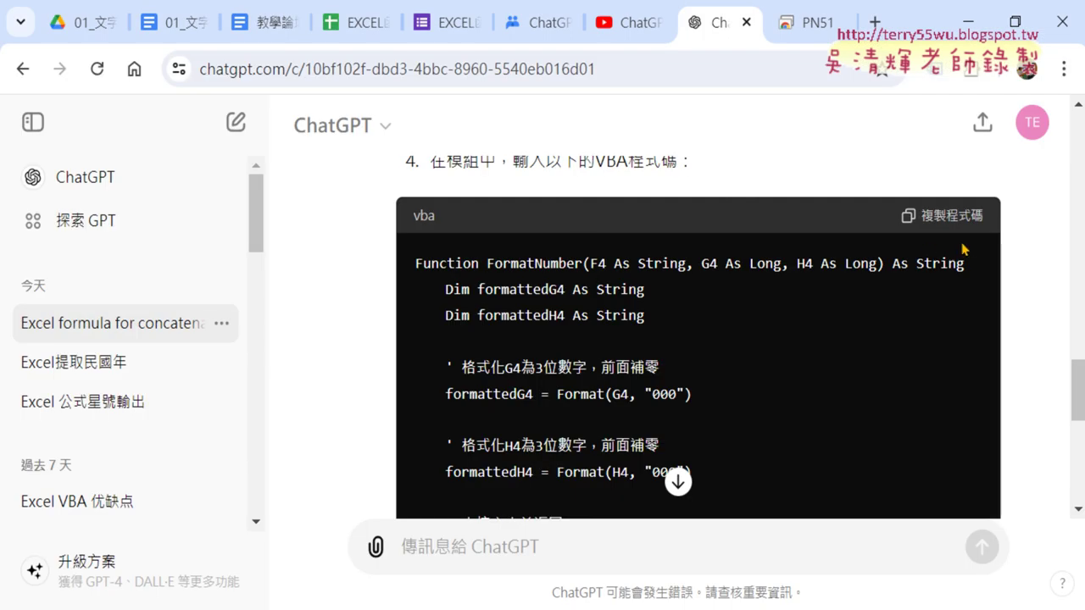
{"action": "left_click", "coordinate": [950, 217]}
{"action": "key", "text": "alt+Tab"}
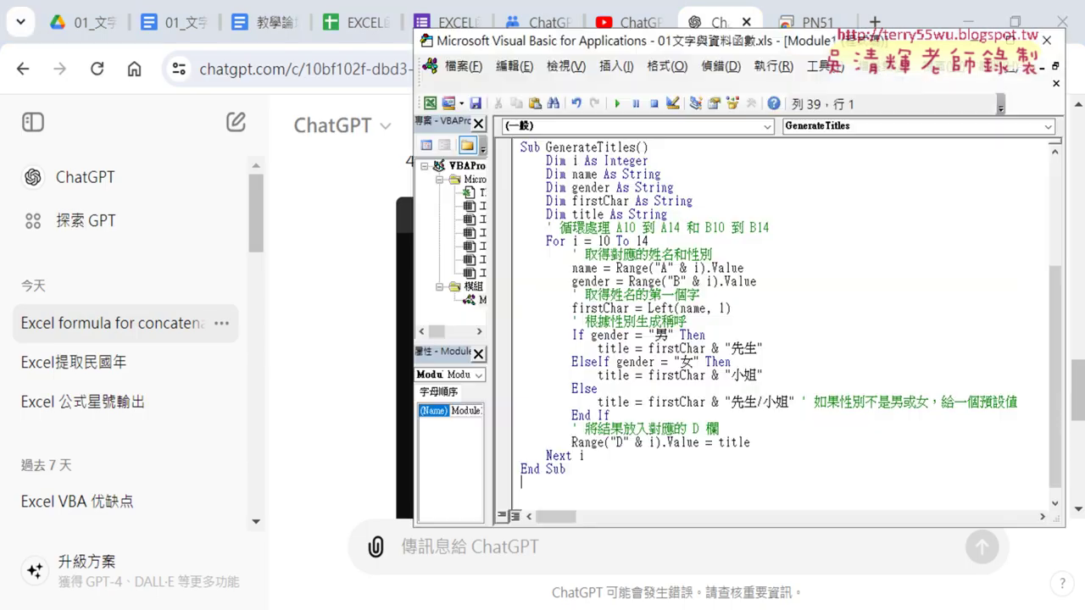
Widen the Project pane and open Module1 below the GenerateTitles routine.
{"action": "left_click_drag", "start_coordinate": [490, 296], "coordinate": [542, 297]}
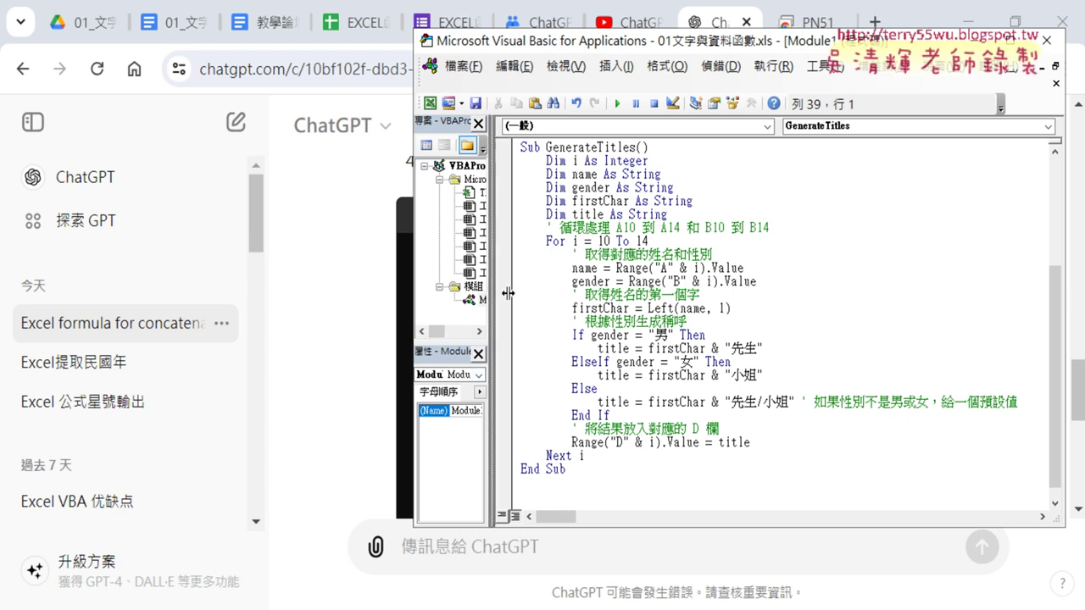
{"action": "left_click", "coordinate": [497, 301]}
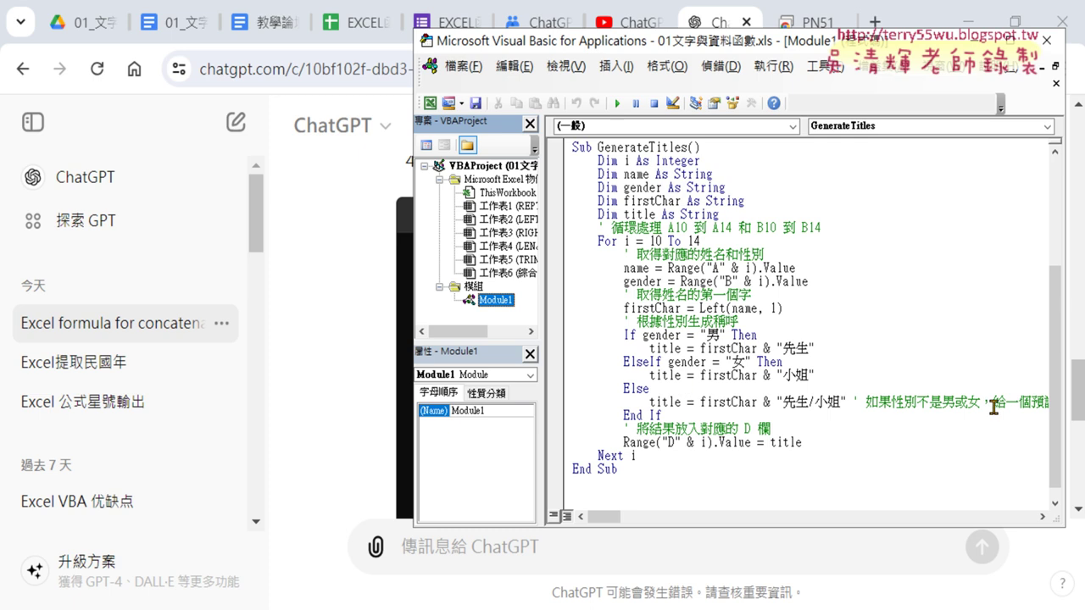
{"action": "scroll", "coordinate": [1058, 394], "scroll_direction": "up", "scroll_amount": 4}
{"action": "scroll", "coordinate": [1058, 395], "scroll_direction": "down", "scroll_amount": 4}
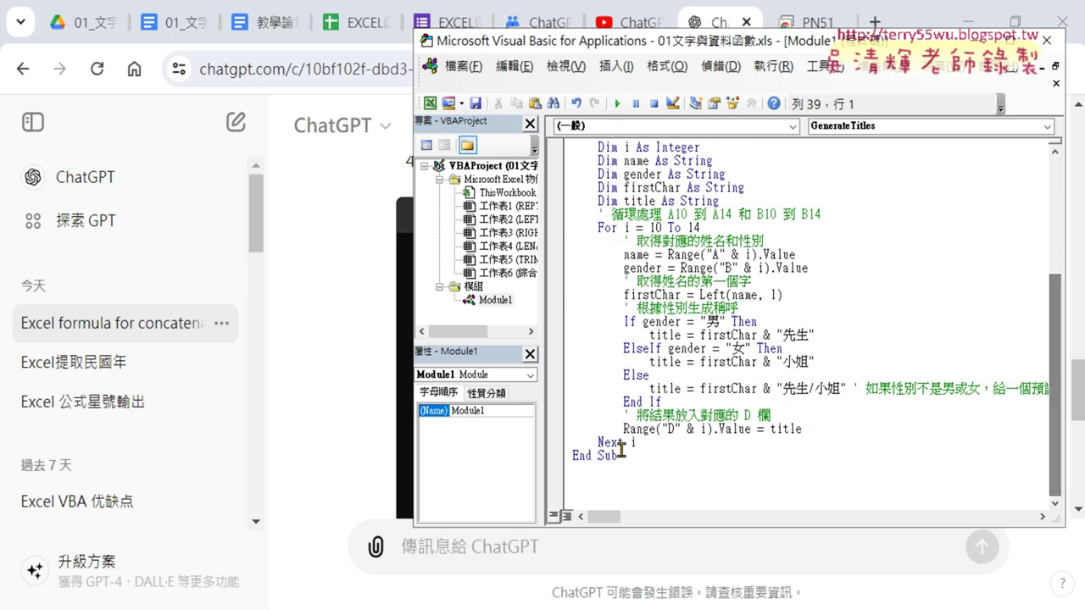
{"action": "left_click", "coordinate": [599, 470]}
Paste the FormatNumber function into Module1 below GenerateTitles.
{"action": "right_click", "coordinate": [480, 300]}
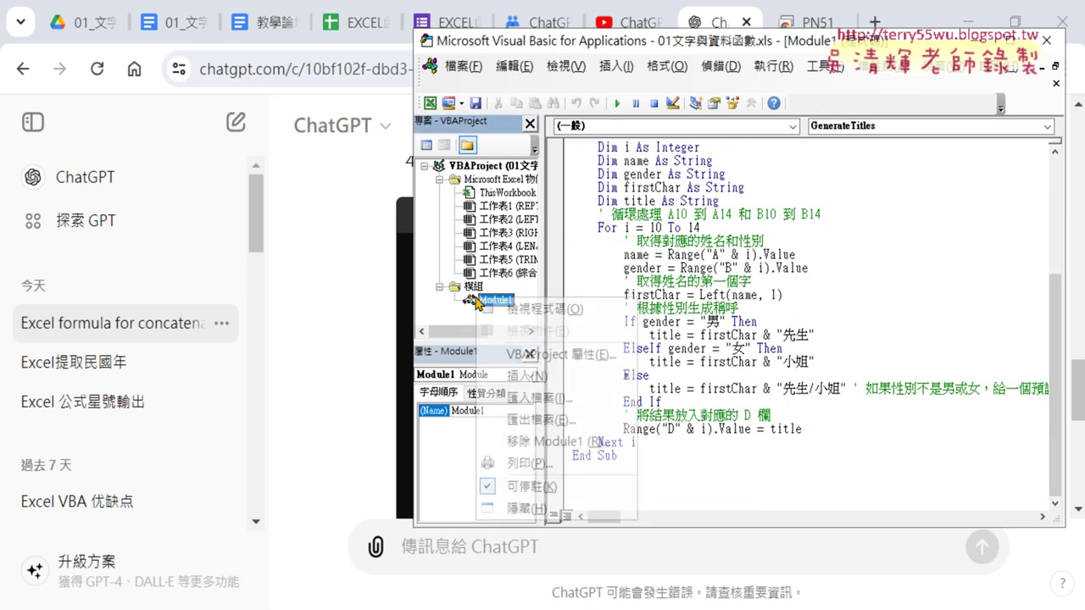
{"action": "mouse_move", "coordinate": [539, 375]}
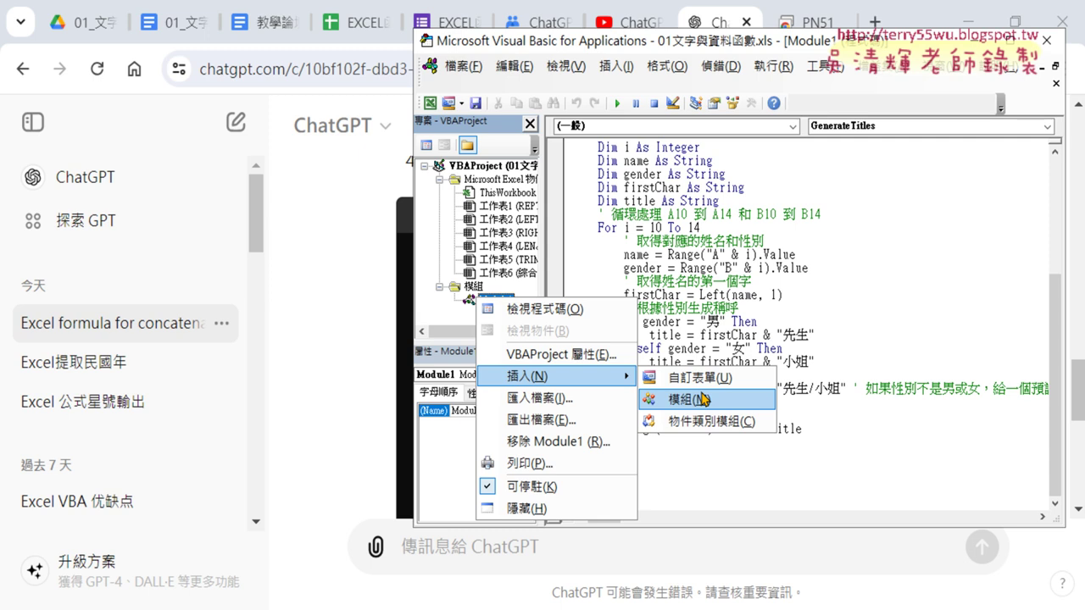
{"action": "left_click", "coordinate": [683, 476]}
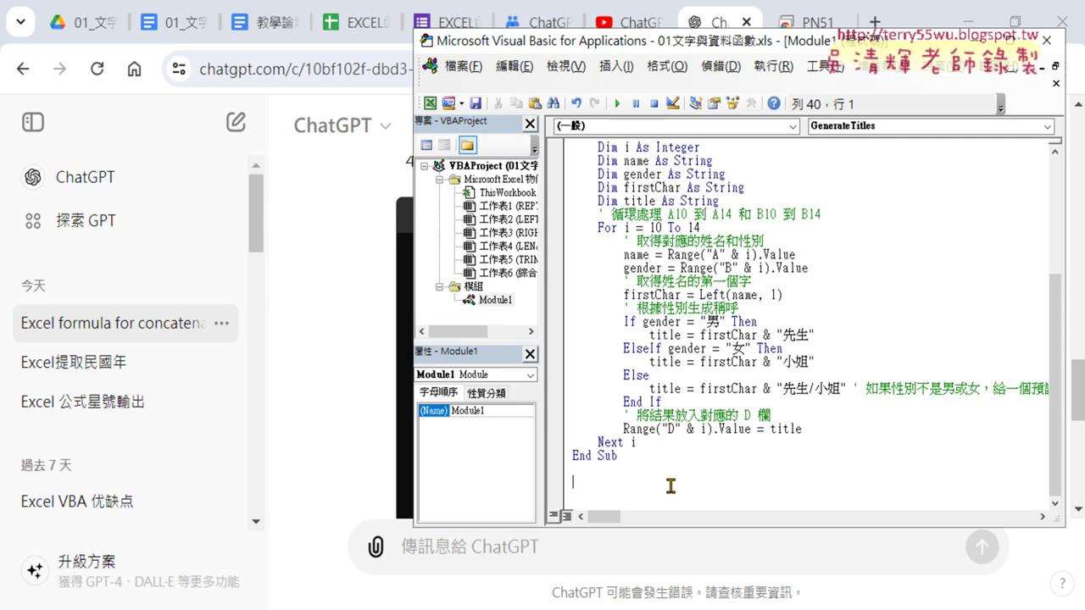
{"action": "key", "text": "ctrl+v"}
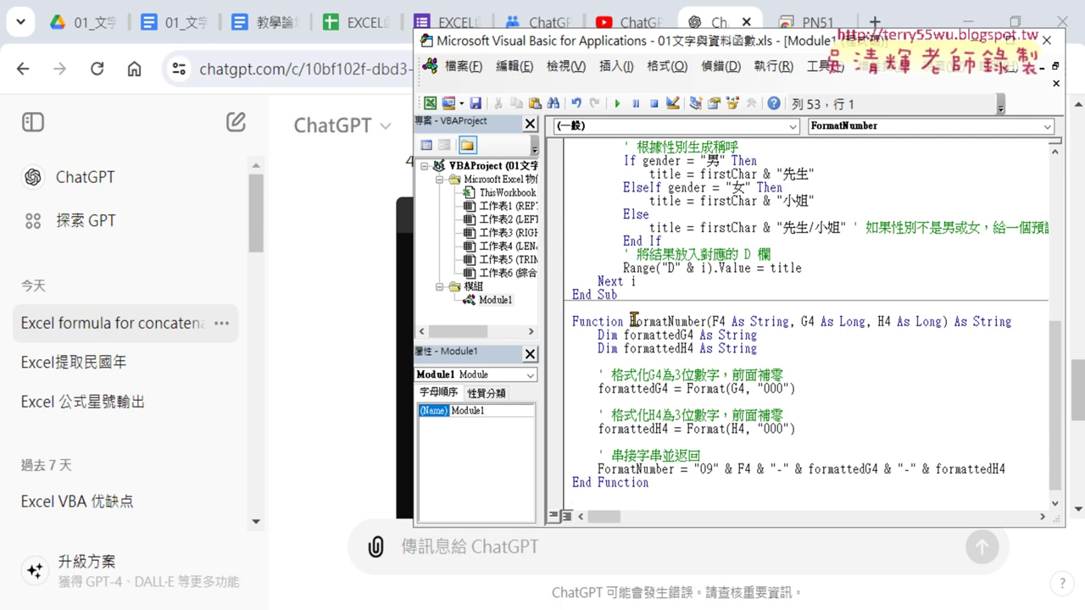
Highlight the name FormatNumber and its parameters F4, G4 and H4, then return to ChatGPT.
{"action": "left_click_drag", "start_coordinate": [630, 321], "coordinate": [703, 321]}
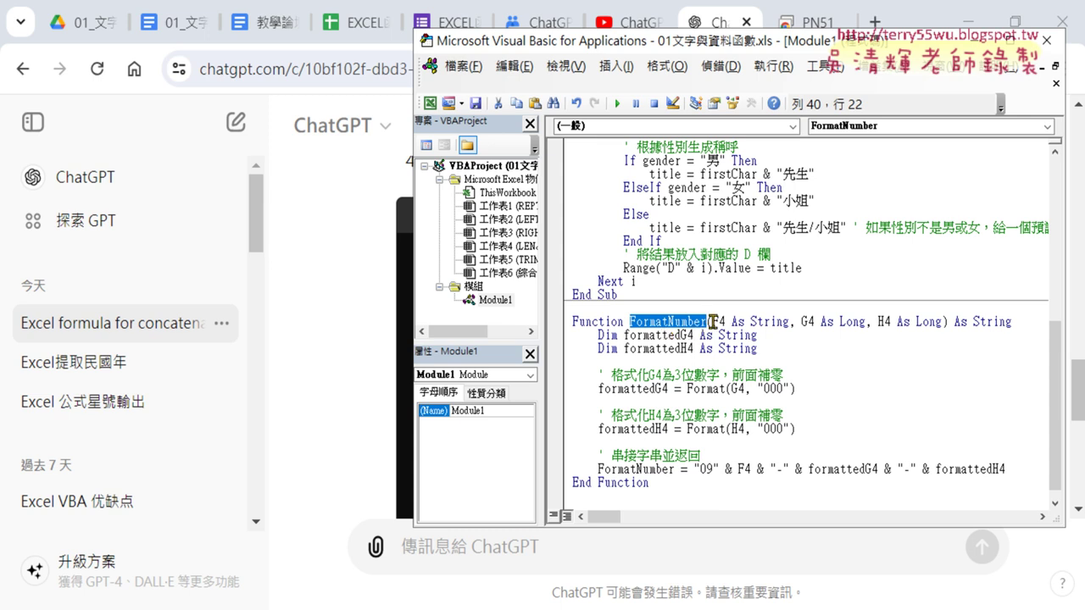
{"action": "double_click", "coordinate": [719, 322]}
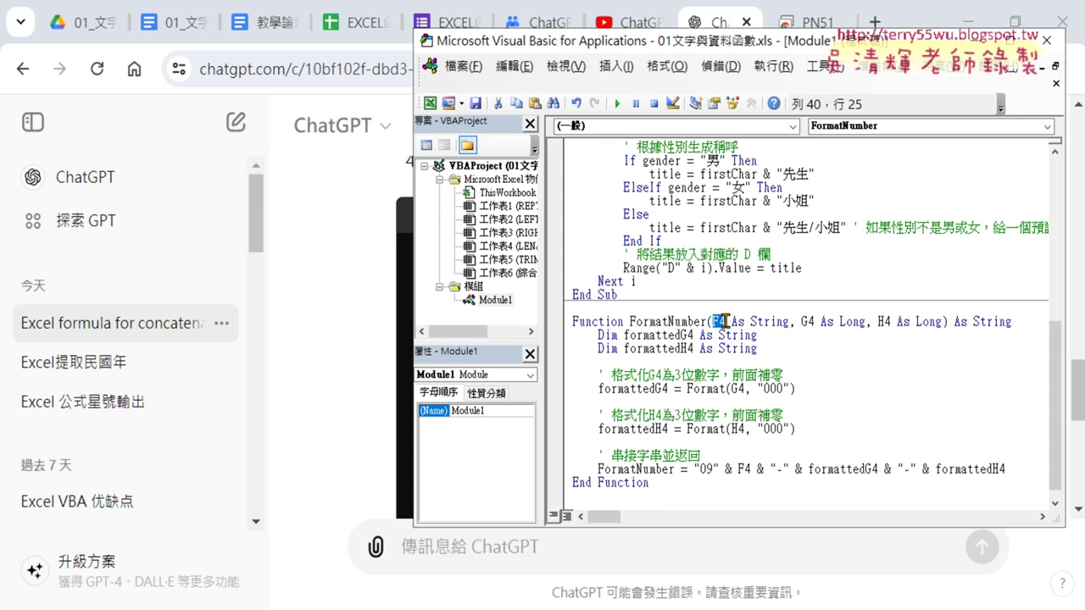
{"action": "double_click", "coordinate": [807, 322]}
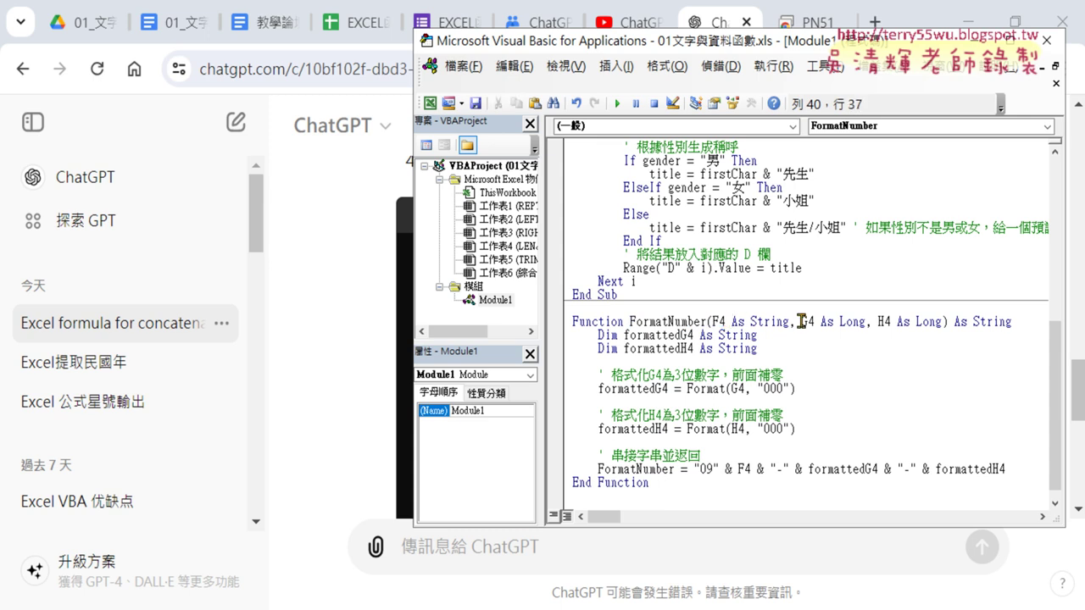
{"action": "double_click", "coordinate": [884, 321]}
{"action": "mouse_move", "coordinate": [665, 479]}
{"action": "left_mouse_down"}
{"action": "mouse_move", "coordinate": [619, 475]}
{"action": "mouse_move", "coordinate": [567, 322]}
{"action": "left_mouse_up"}
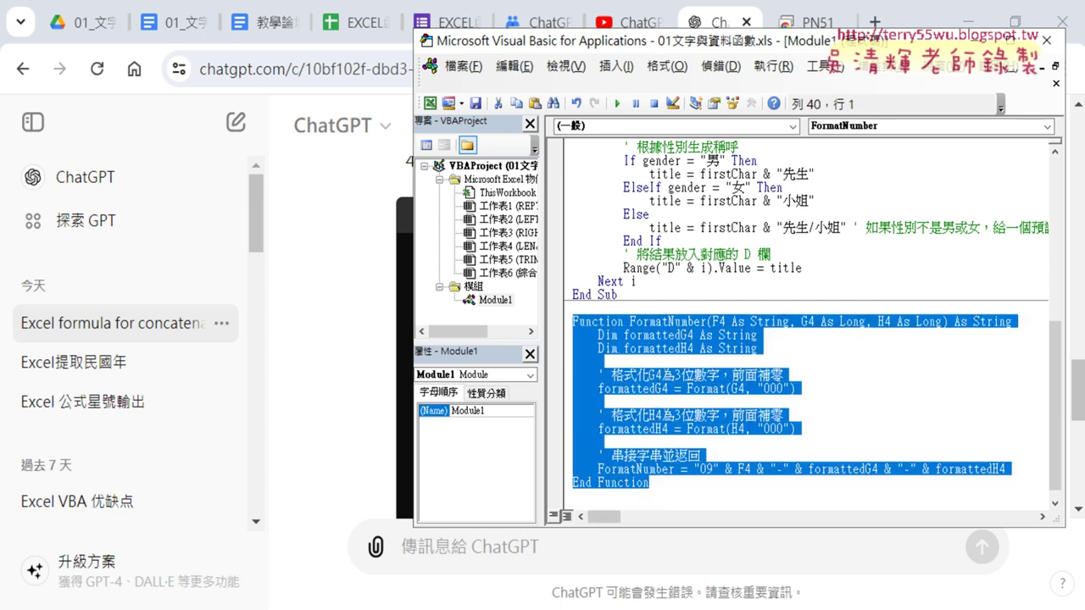
{"action": "key", "text": "alt+Tab"}
Mark up the 請幫我改寫為VBA自訂函數 request, then minimize the browser.
{"action": "scroll", "coordinate": [665, 236], "scroll_direction": "up", "scroll_amount": 1}
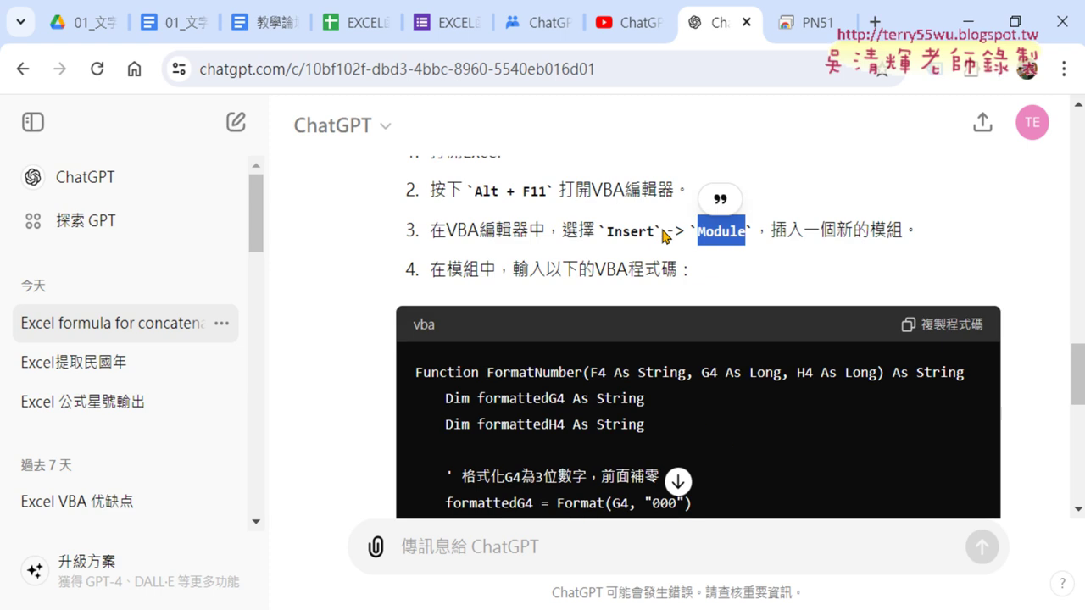
{"action": "scroll", "coordinate": [665, 236], "scroll_direction": "up", "scroll_amount": 4}
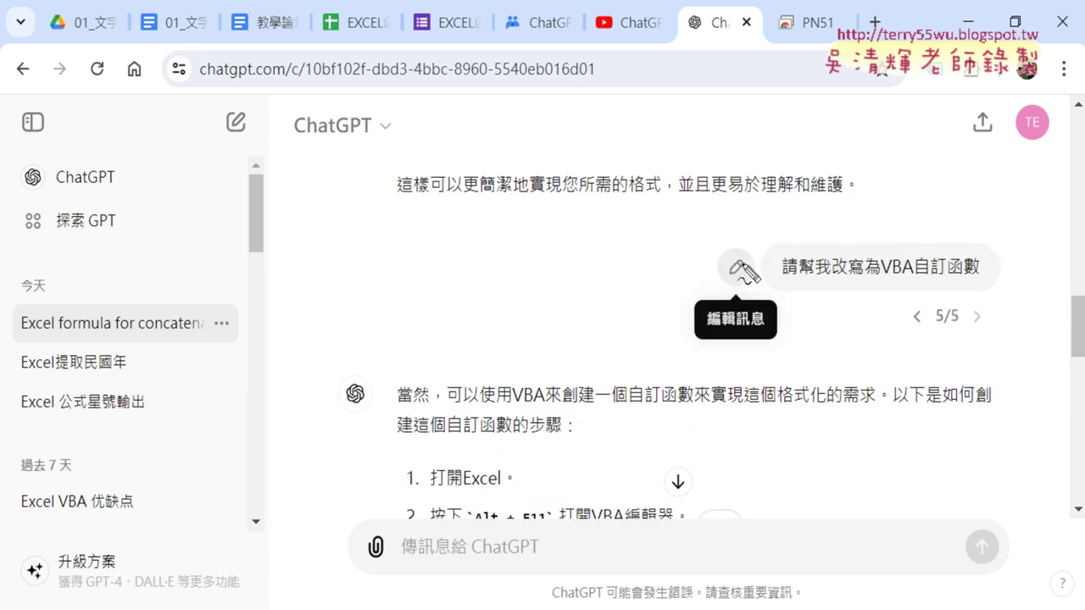
{"action": "mouse_move", "coordinate": [771, 350]}
{"action": "left_mouse_down"}
{"action": "mouse_move", "coordinate": [667, 307]}
{"action": "mouse_move", "coordinate": [754, 346]}
{"action": "left_mouse_up"}
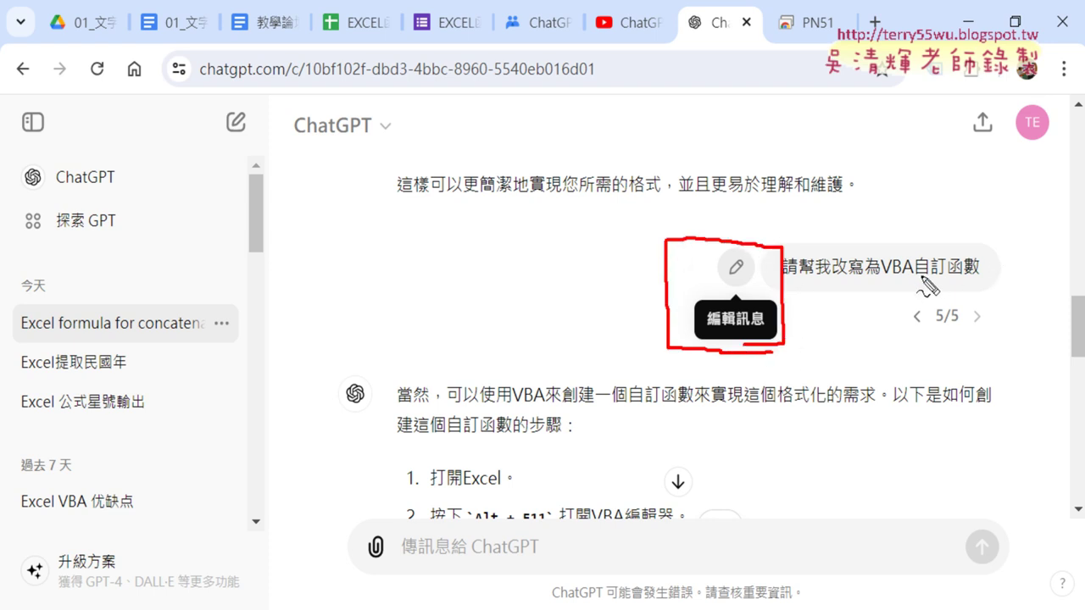
{"action": "left_click_drag", "start_coordinate": [919, 276], "coordinate": [976, 275]}
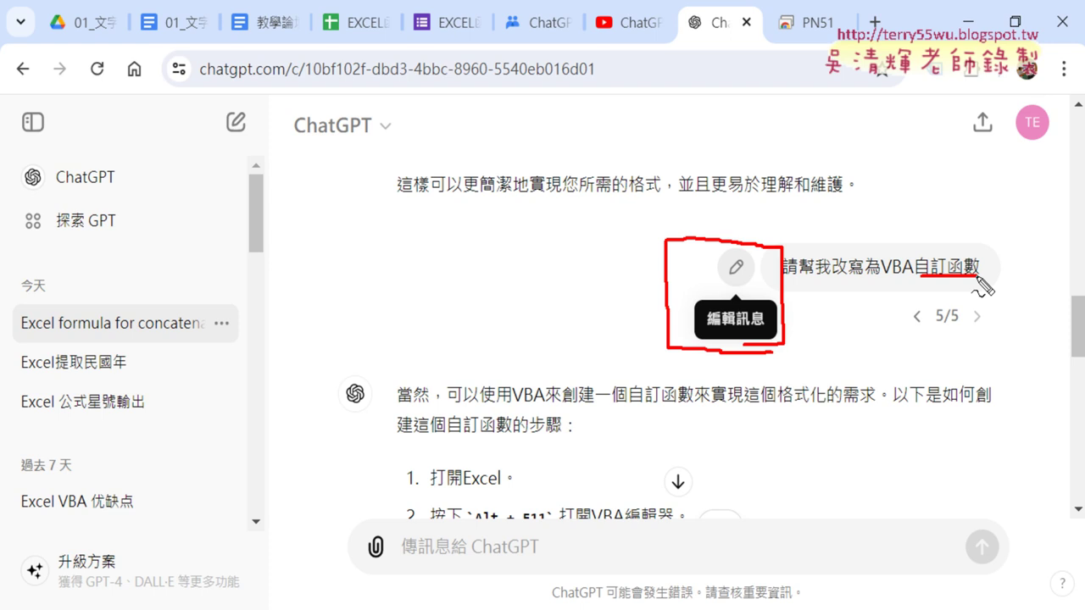
{"action": "key", "text": "Escape"}
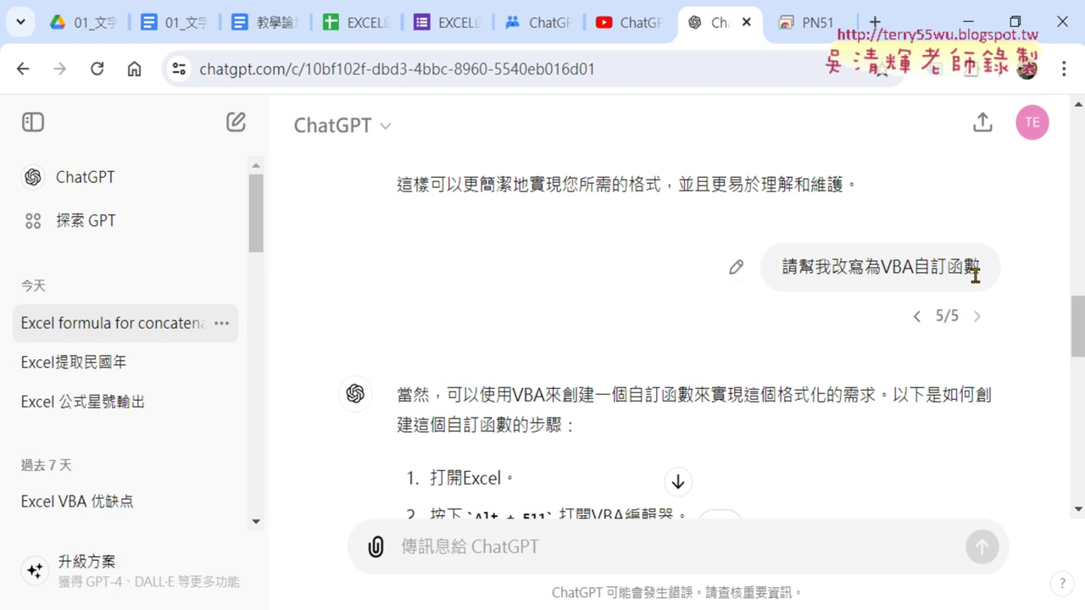
{"action": "left_click", "coordinate": [967, 22]}
Clear the phone-number formulas from E4:E103 and return to cell E4.
{"action": "left_click", "coordinate": [738, 391]}
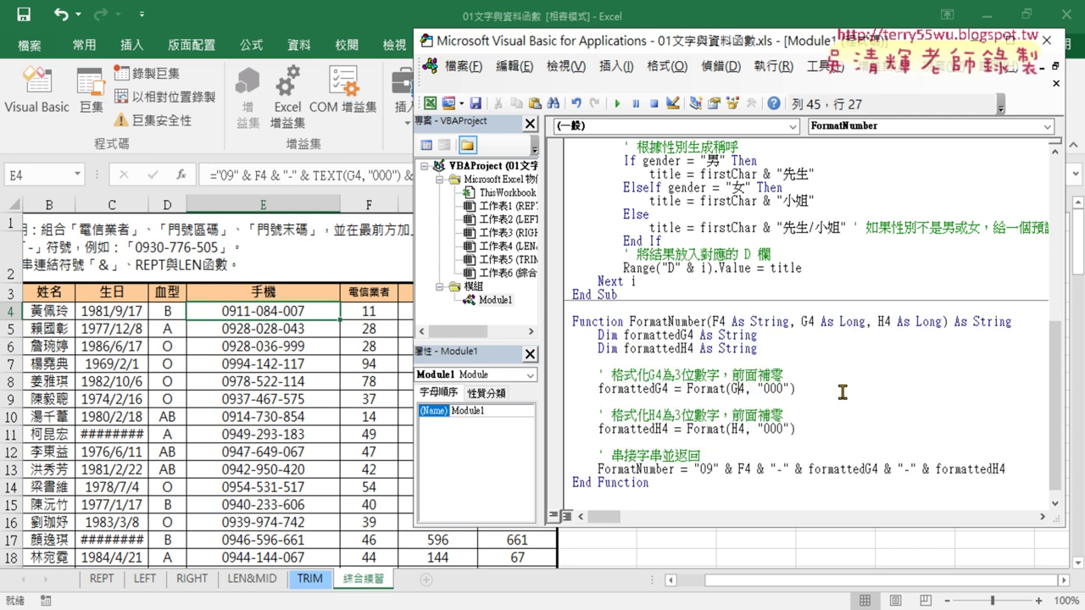
{"action": "left_click", "coordinate": [276, 310]}
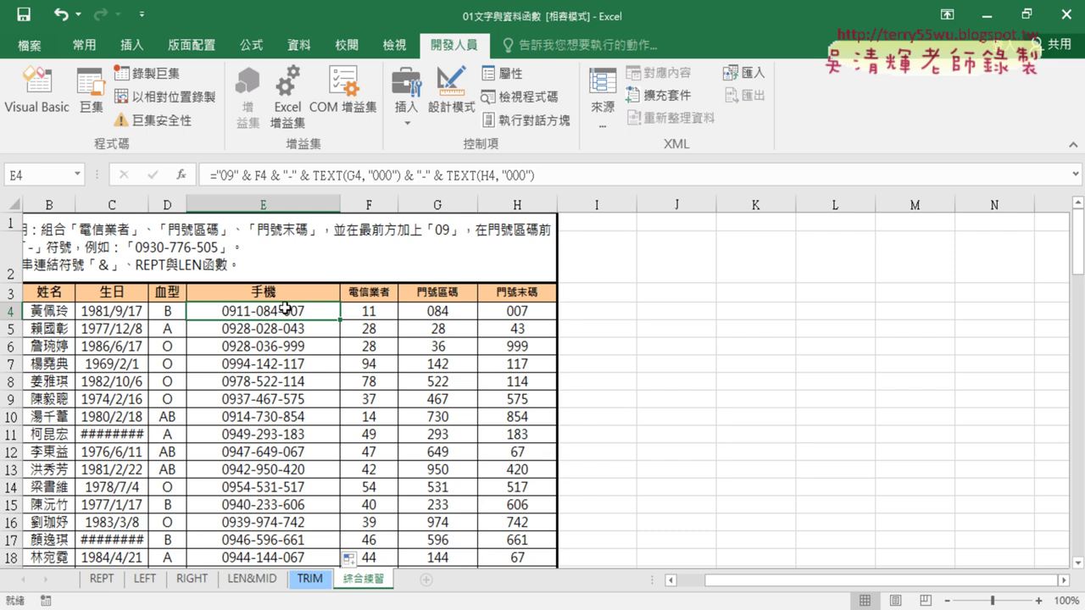
{"action": "key", "text": "ctrl+shift+Down"}
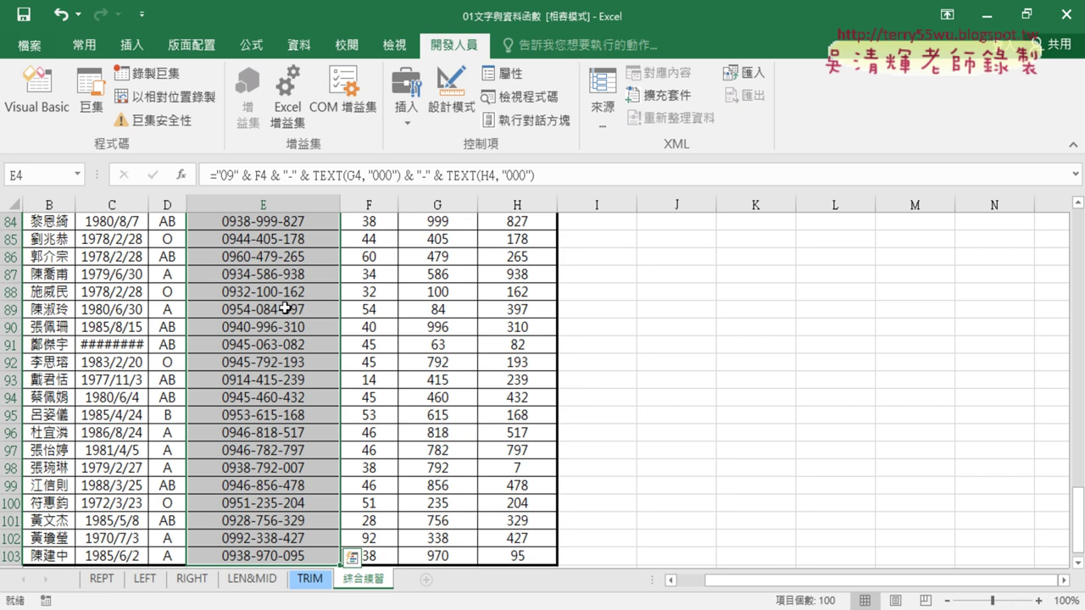
{"action": "key", "text": "ctrl+z"}
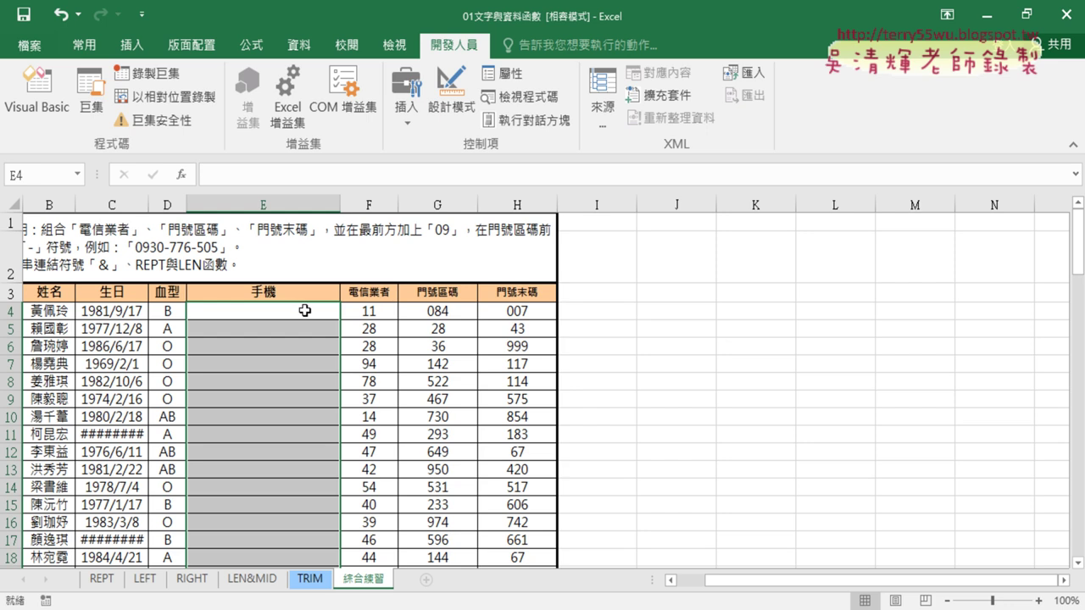
{"action": "left_click", "coordinate": [280, 313]}
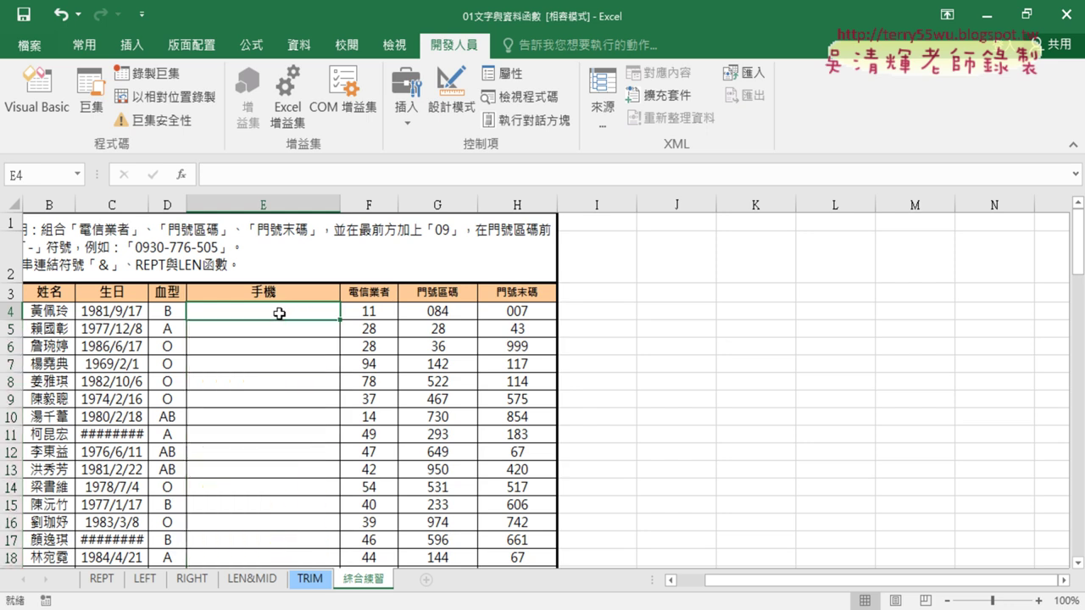
{"action": "key", "text": "ctrl+shift+Down"}
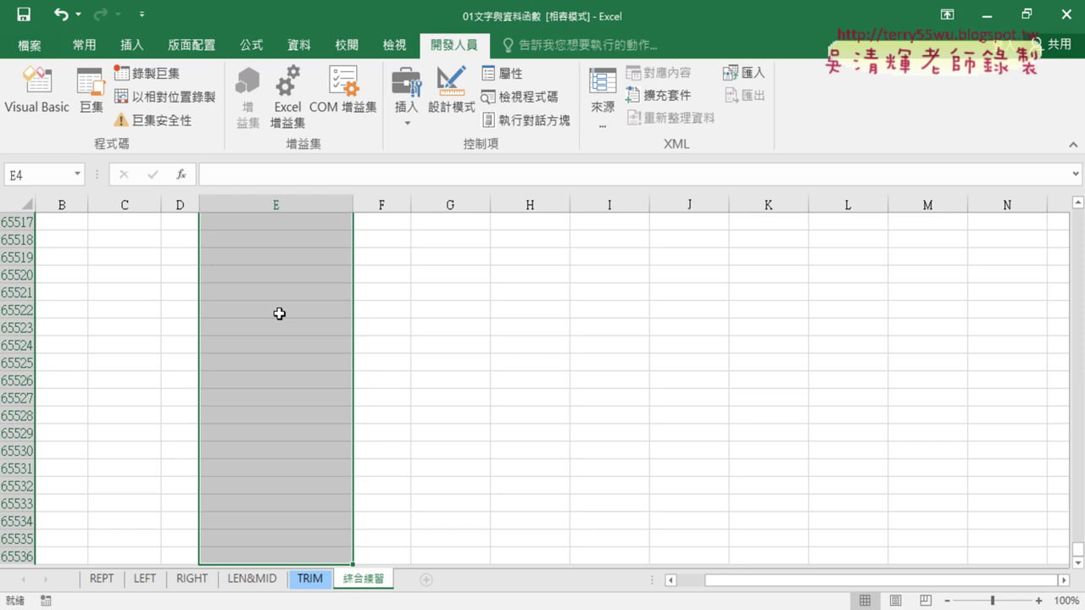
{"action": "key", "text": "Up"}
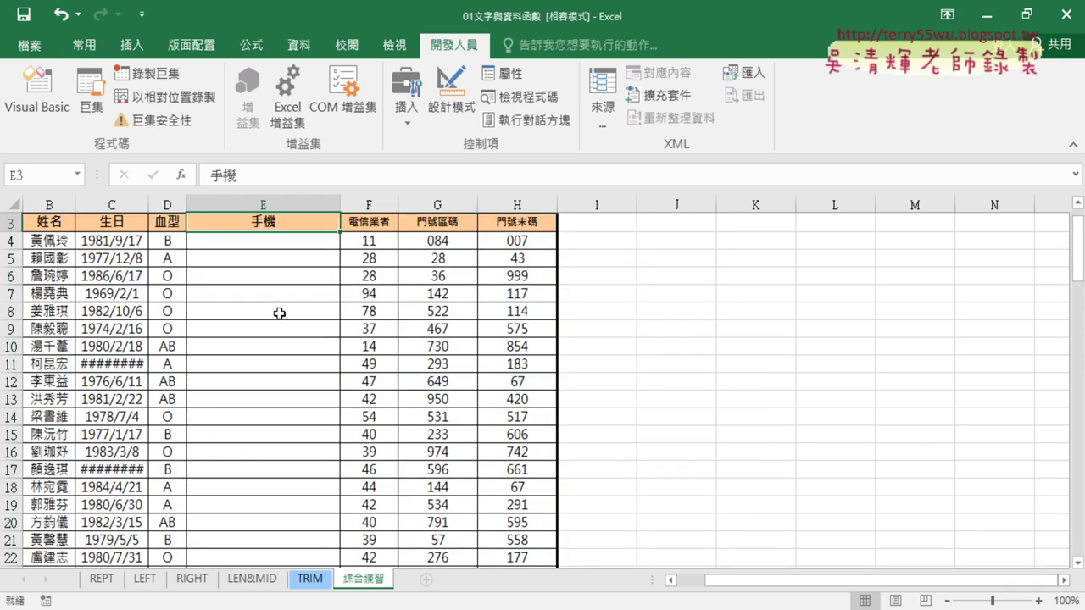
{"action": "key", "text": "ctrl+Down"}
{"action": "key", "text": "ctrl+Up"}
{"action": "key", "text": "Down"}
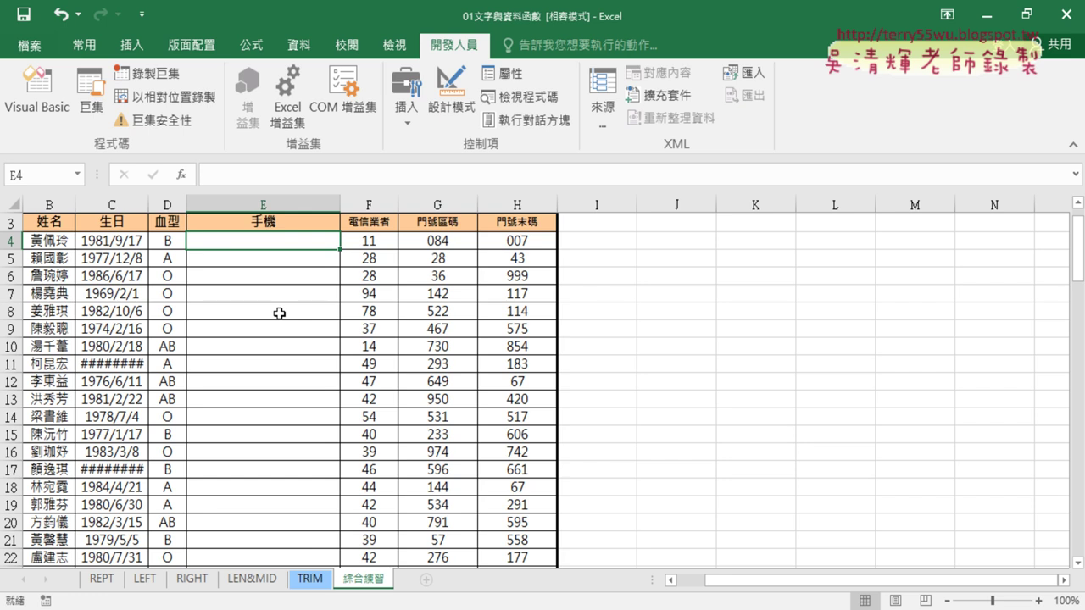
Insert the user-defined FormatNumber function into E4 via Insert Function.
{"action": "left_click", "coordinate": [182, 174]}
{"action": "left_click", "coordinate": [576, 179]}
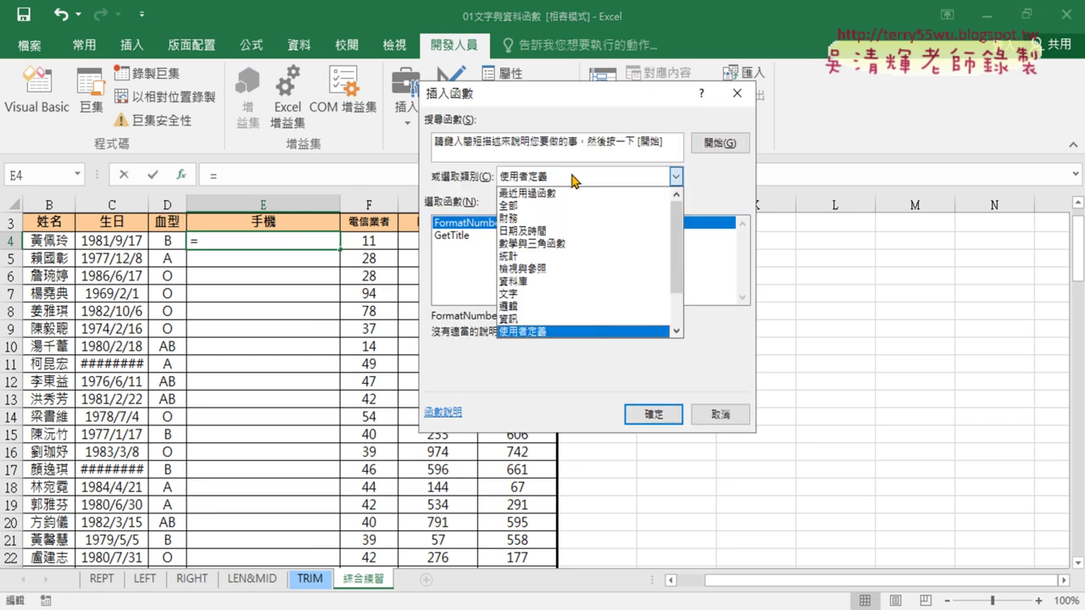
{"action": "left_click", "coordinate": [566, 331]}
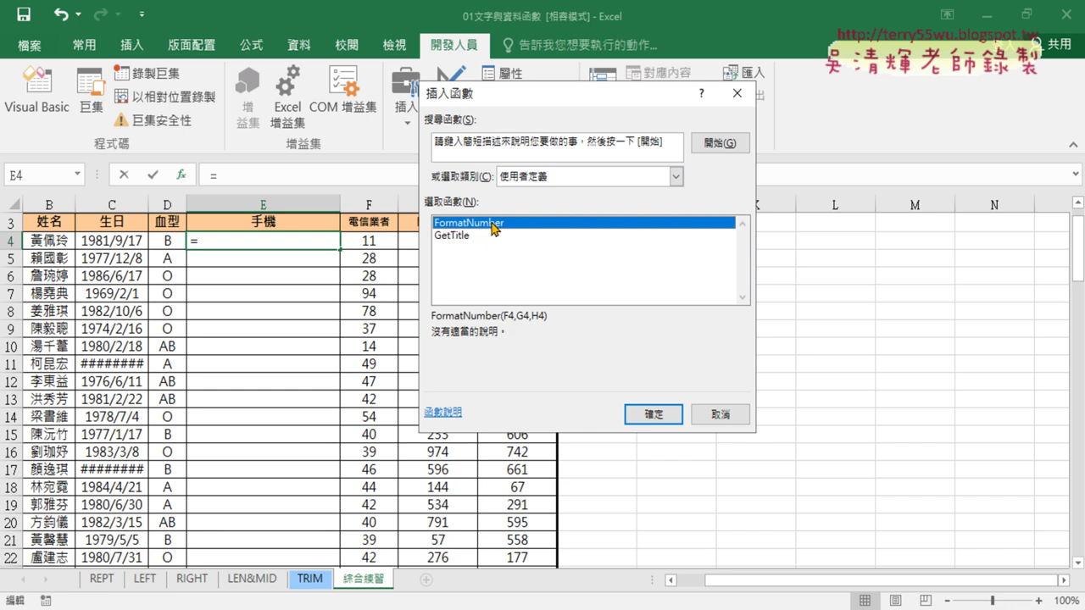
{"action": "left_click", "coordinate": [653, 414]}
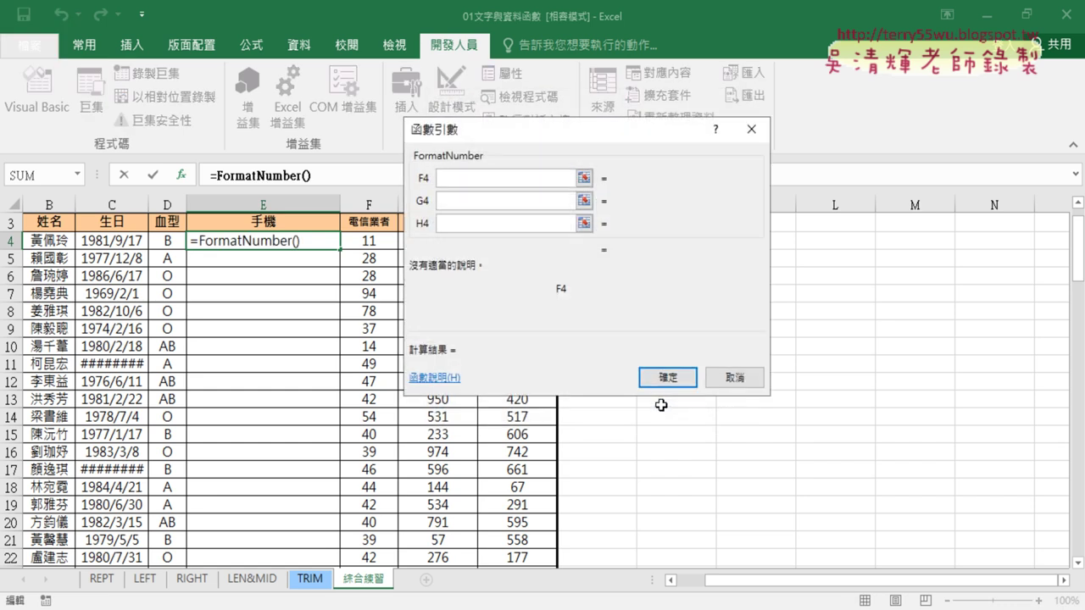
Enter F4, G4 and H4 as its arguments, point out G4's value 84, and confirm.
{"action": "left_click_drag", "start_coordinate": [630, 143], "coordinate": [793, 137]}
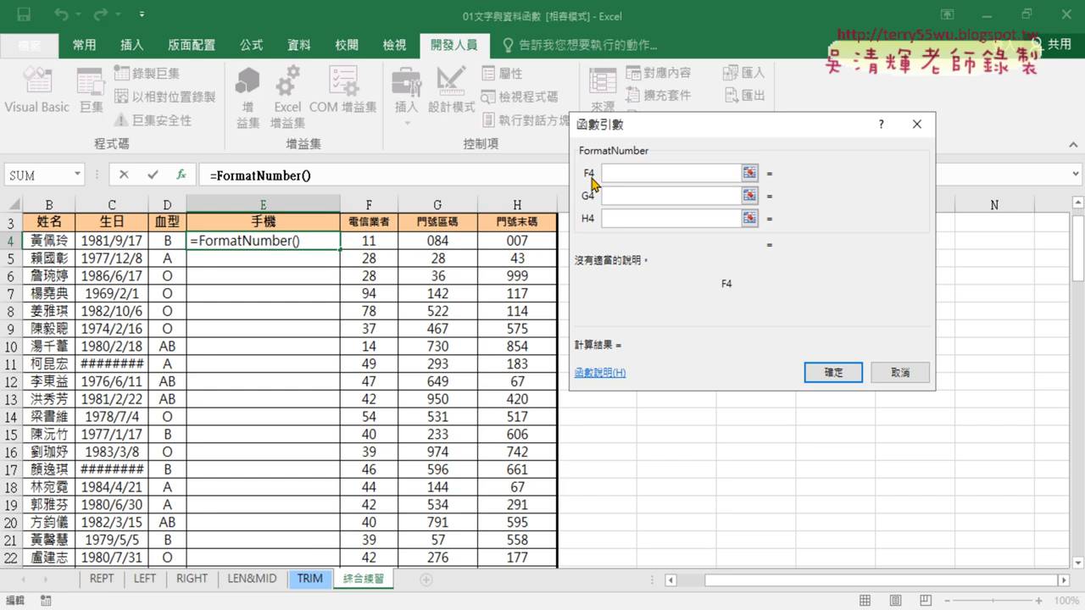
{"action": "left_click", "coordinate": [371, 244]}
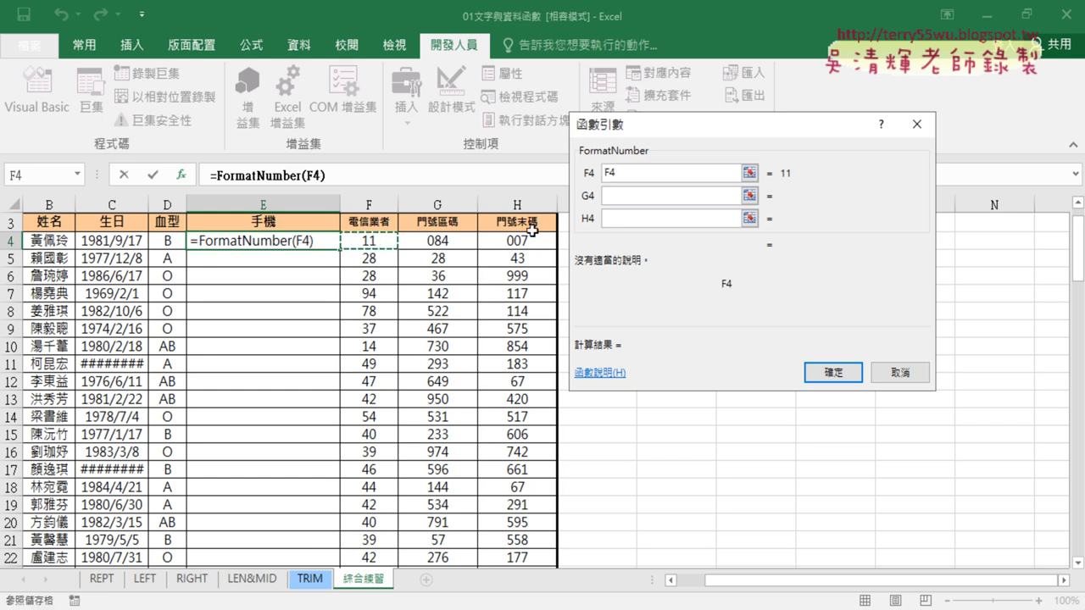
{"action": "left_click", "coordinate": [624, 195]}
{"action": "left_click", "coordinate": [450, 240]}
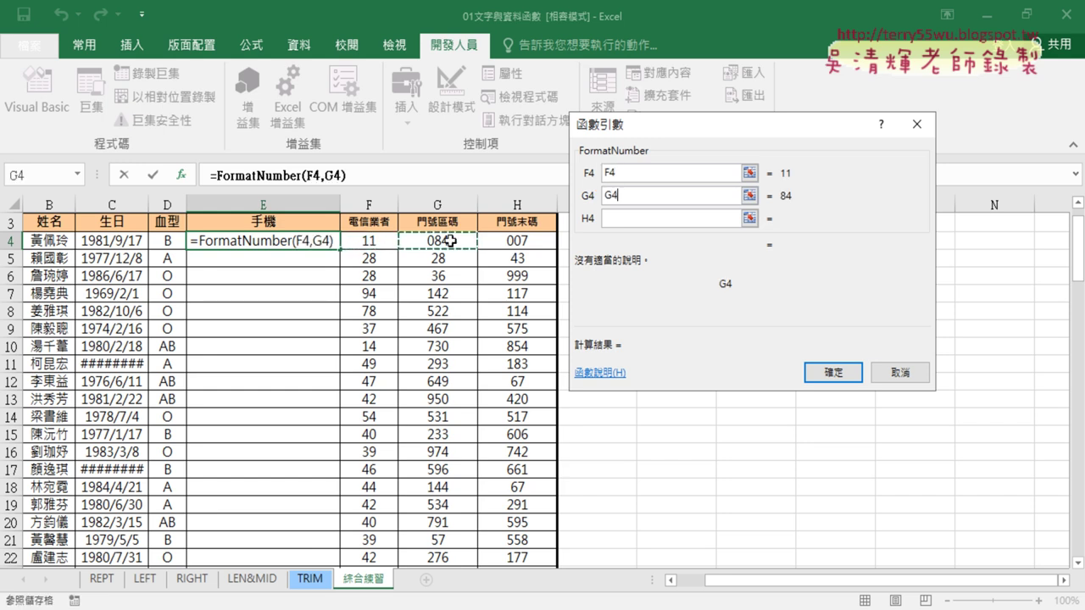
{"action": "left_click", "coordinate": [629, 221]}
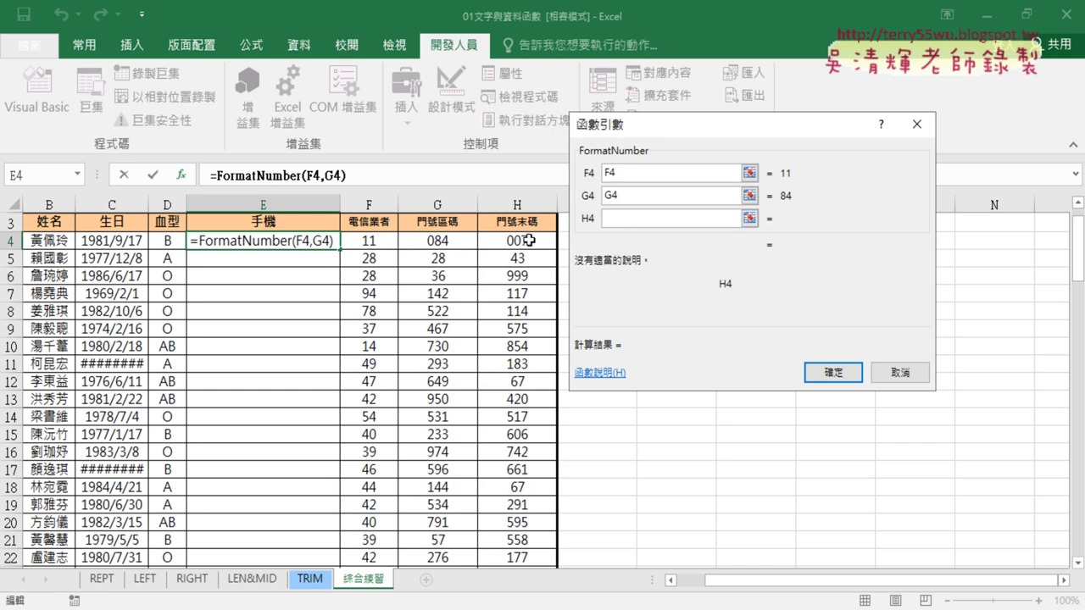
{"action": "left_click", "coordinate": [528, 241]}
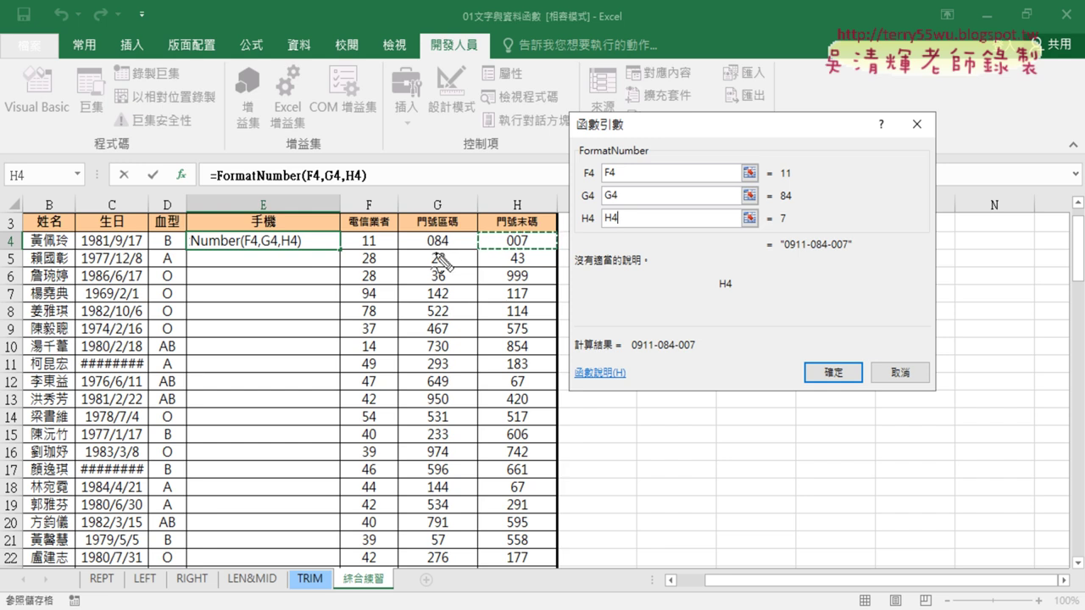
{"action": "mouse_move", "coordinate": [457, 256]}
{"action": "left_mouse_down"}
{"action": "mouse_move", "coordinate": [446, 248]}
{"action": "mouse_move", "coordinate": [837, 191]}
{"action": "mouse_move", "coordinate": [794, 201]}
{"action": "left_mouse_up"}
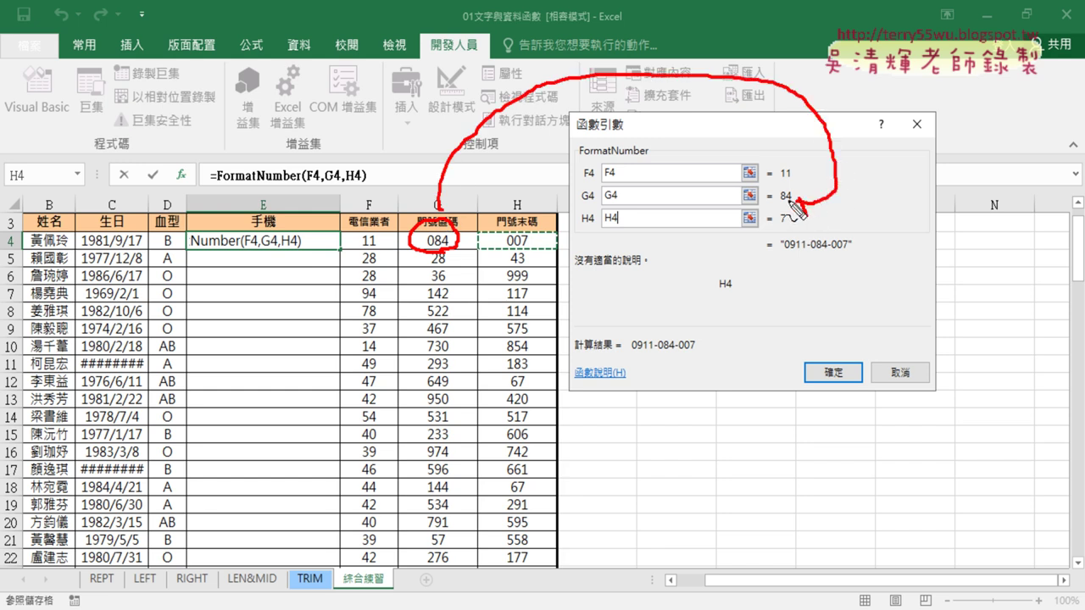
{"action": "left_click_drag", "start_coordinate": [772, 204], "coordinate": [792, 204]}
{"action": "key", "text": "Escape"}
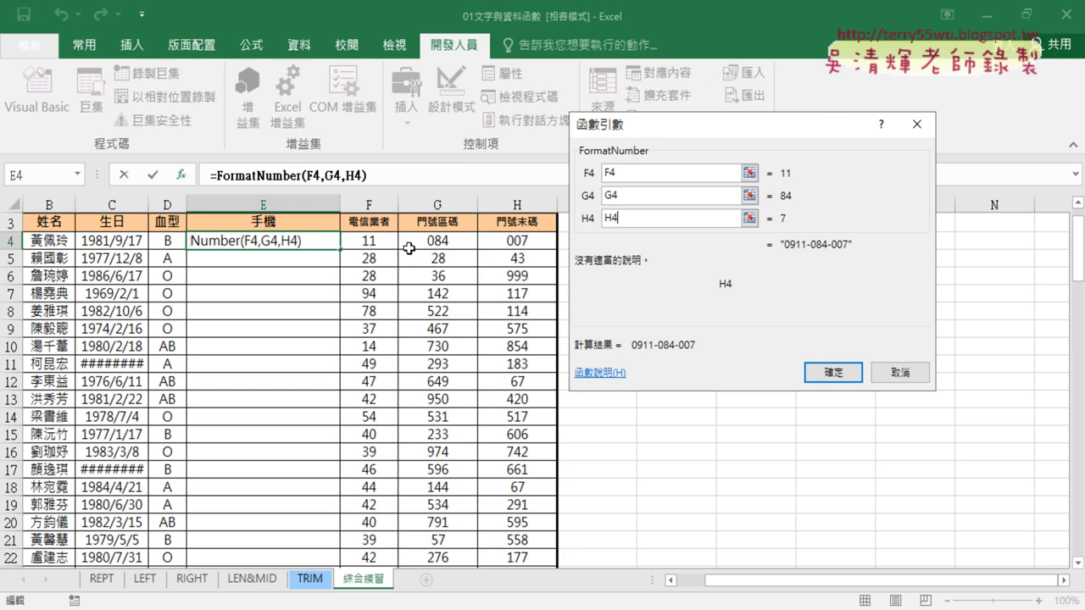
{"action": "left_click", "coordinate": [833, 372]}
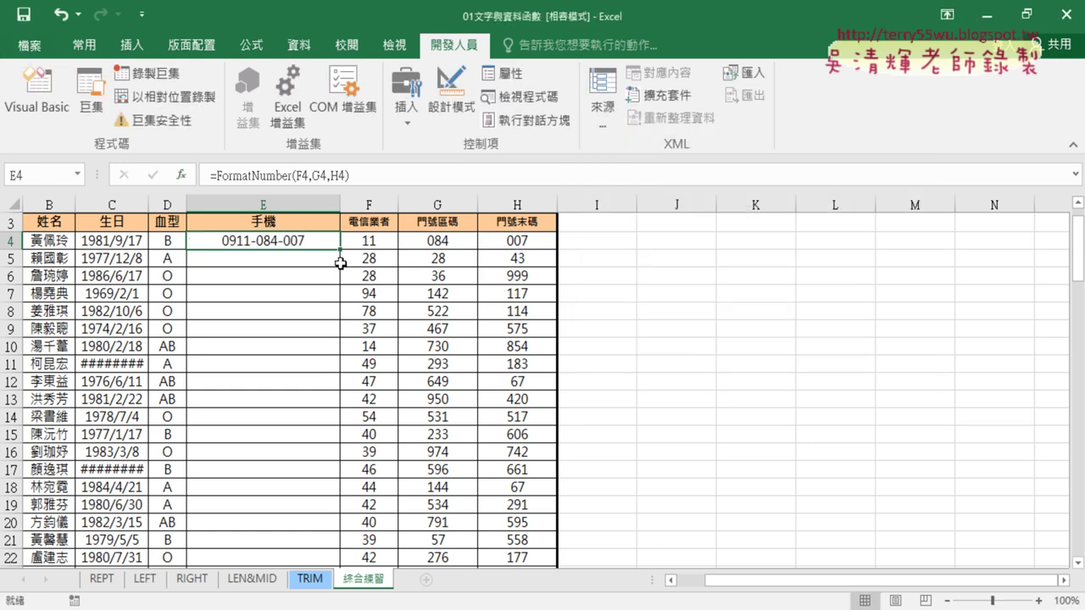
{"action": "double_click", "coordinate": [341, 251]}
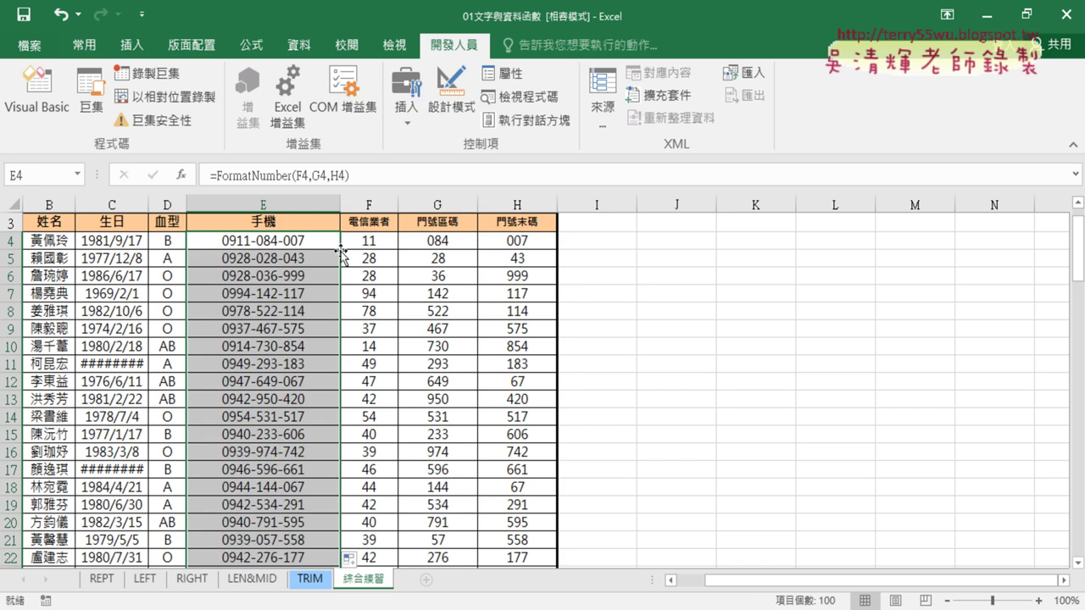
{"action": "key", "text": "Delete"}
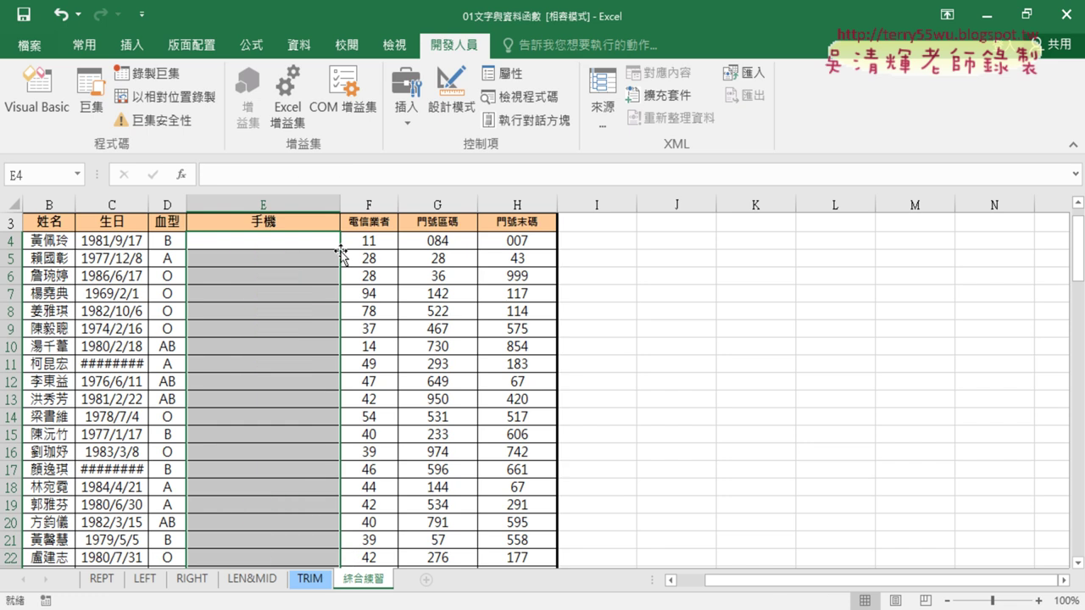
{"action": "left_click", "coordinate": [321, 242]}
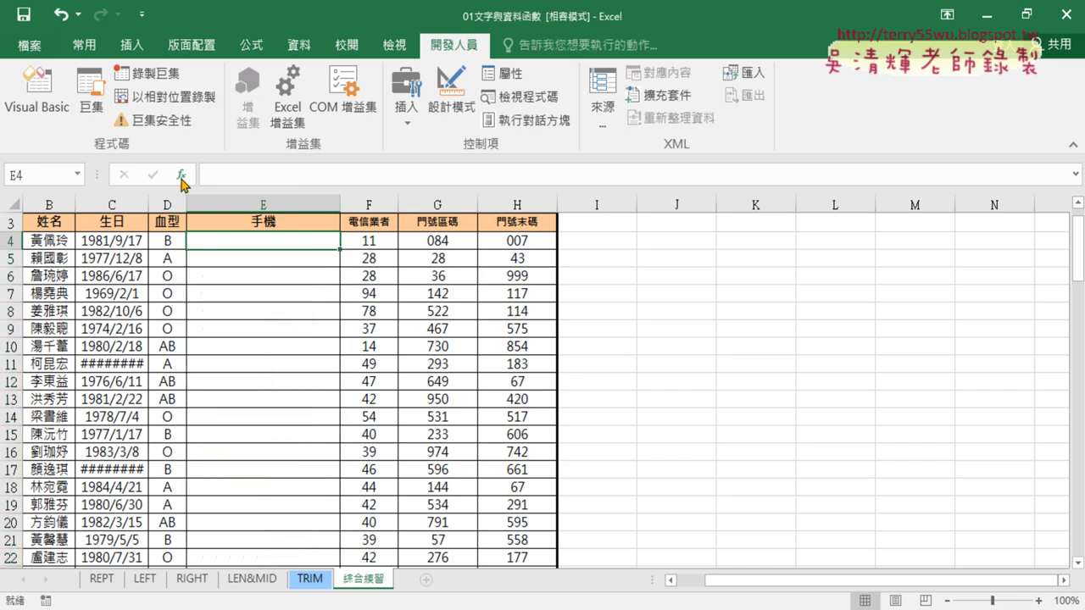
{"action": "left_click", "coordinate": [180, 174]}
{"action": "left_click", "coordinate": [815, 403]}
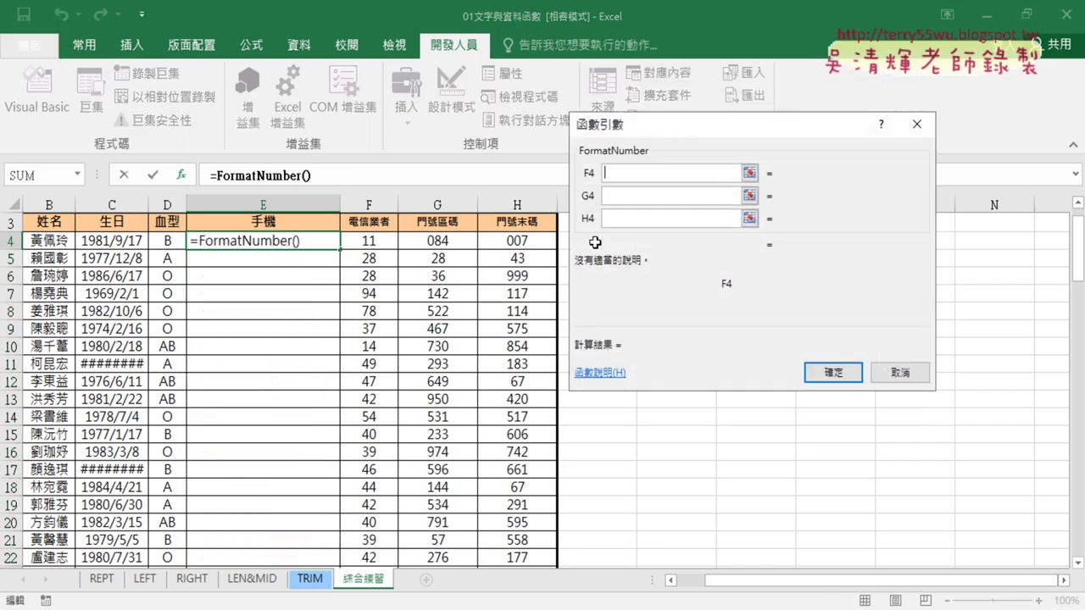
{"action": "left_click", "coordinate": [390, 238]}
{"action": "left_click", "coordinate": [653, 196]}
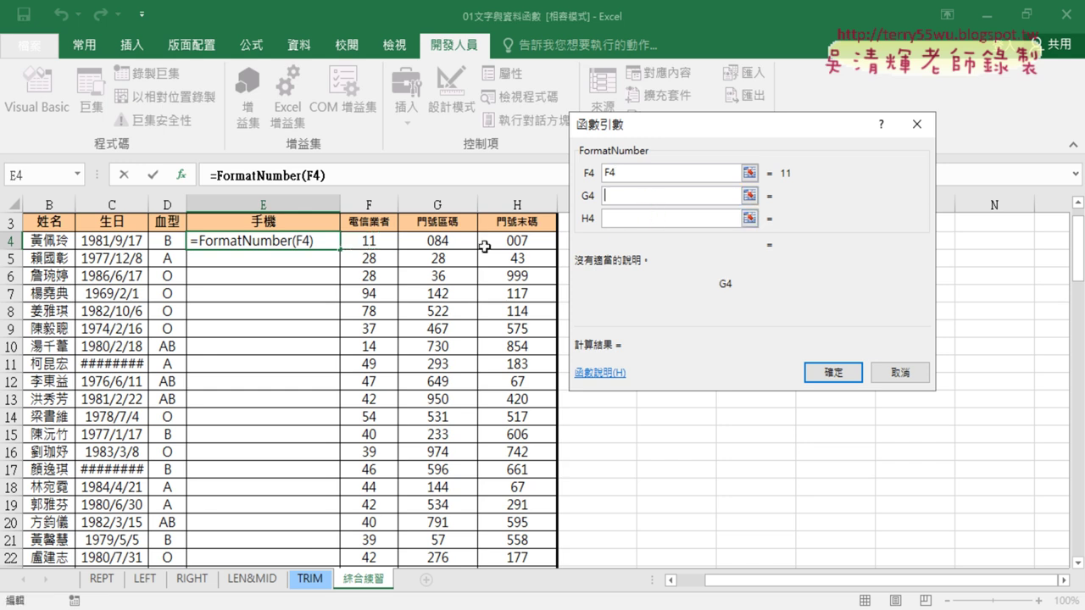
{"action": "left_click", "coordinate": [456, 242]}
{"action": "left_click", "coordinate": [643, 218]}
{"action": "left_click", "coordinate": [540, 244]}
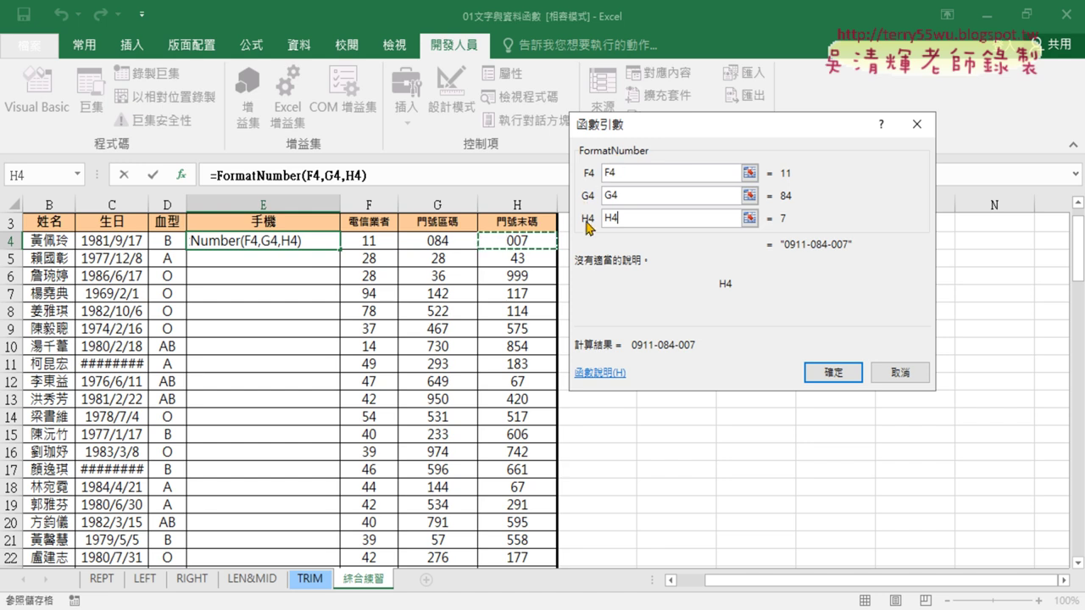
{"action": "left_click", "coordinate": [839, 373]}
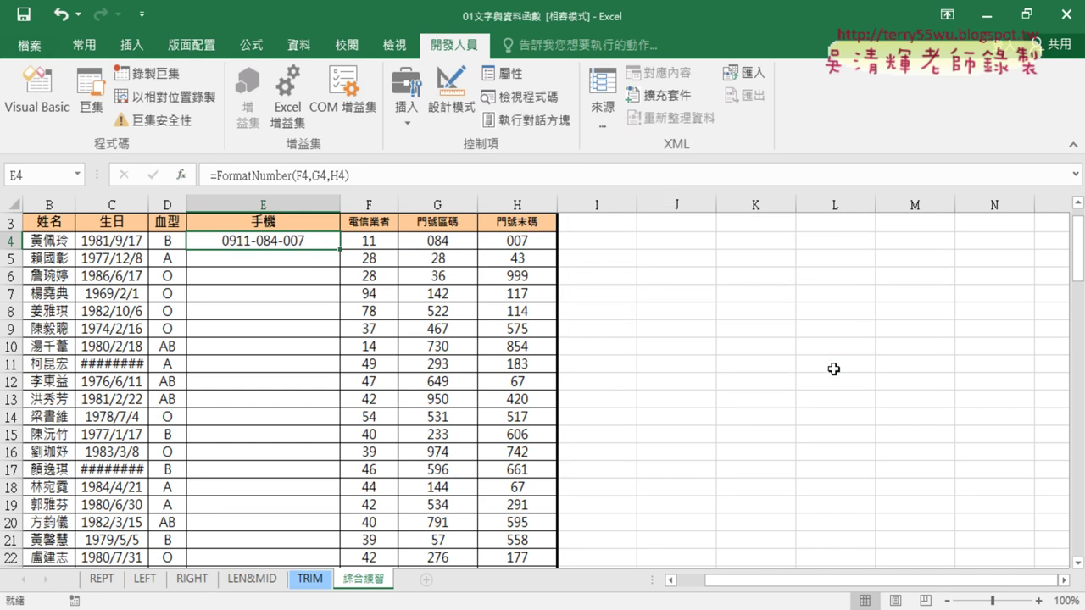
Clear E4 and rename the VBA function FormatNumber to 手機函數.
{"action": "key", "text": "Delete"}
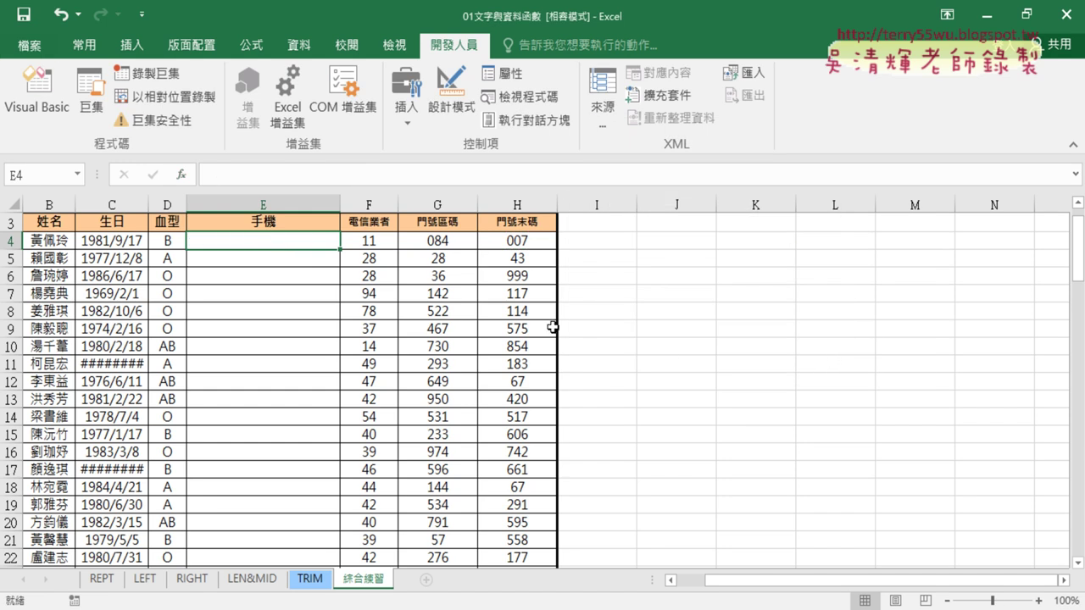
{"action": "left_click", "coordinate": [31, 102]}
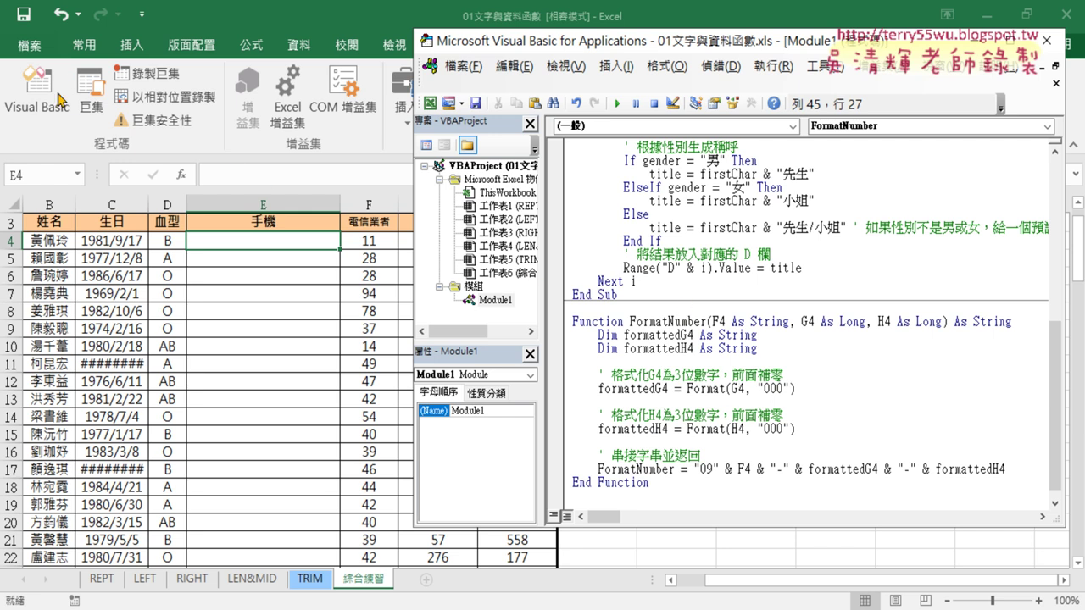
{"action": "left_click", "coordinate": [630, 322]}
{"action": "left_click_drag", "start_coordinate": [630, 322], "coordinate": [707, 322]}
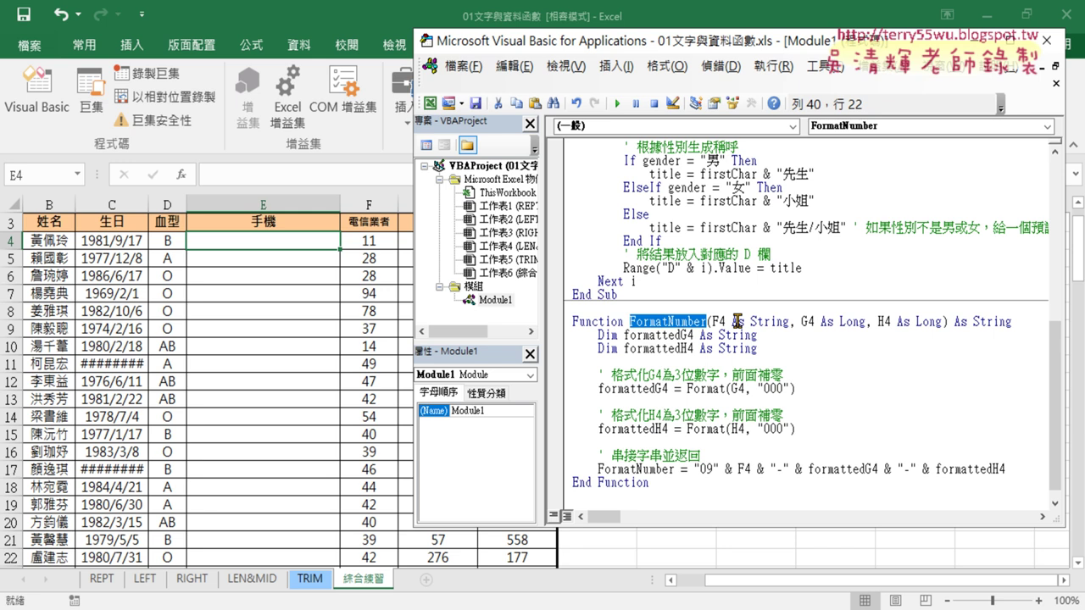
{"action": "key", "text": "Delete"}
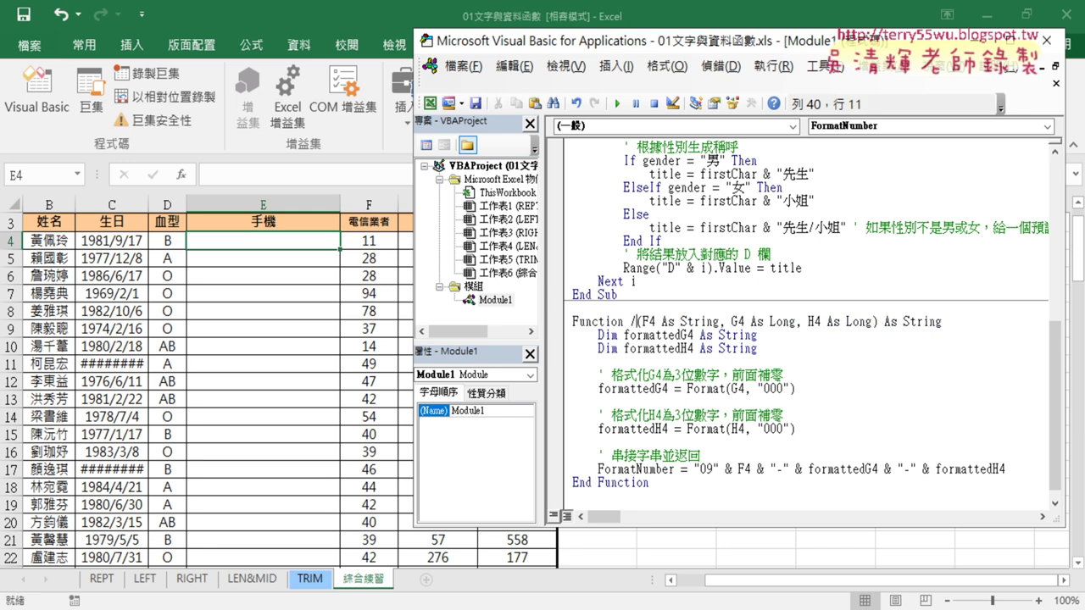
{"action": "type", "text": "アス"}
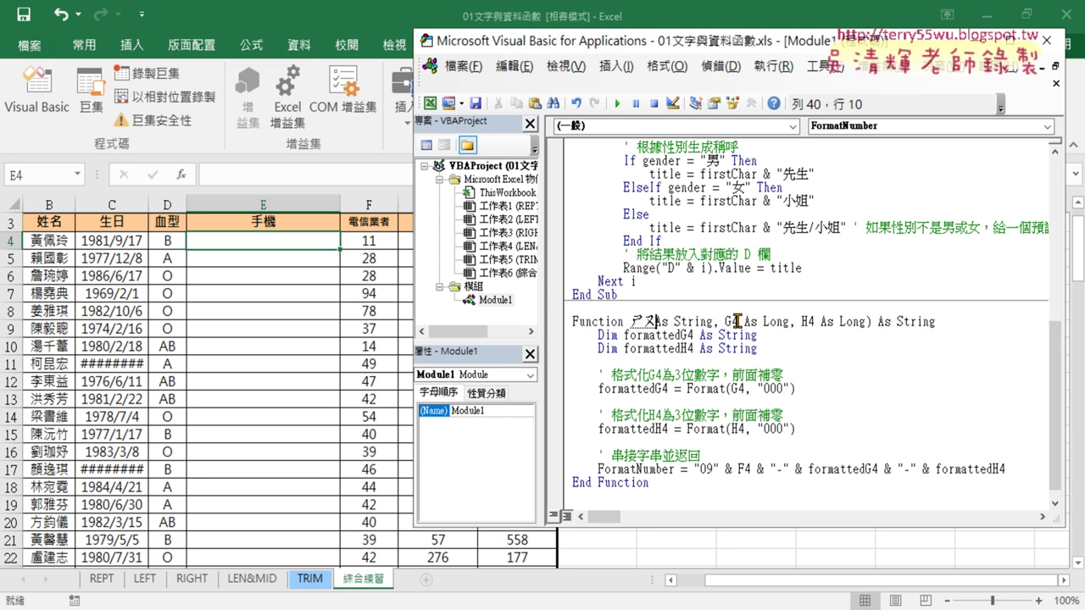
{"action": "type", "text": "手機韓X"}
{"action": "key", "text": "space"}
{"action": "key", "text": "Return"}
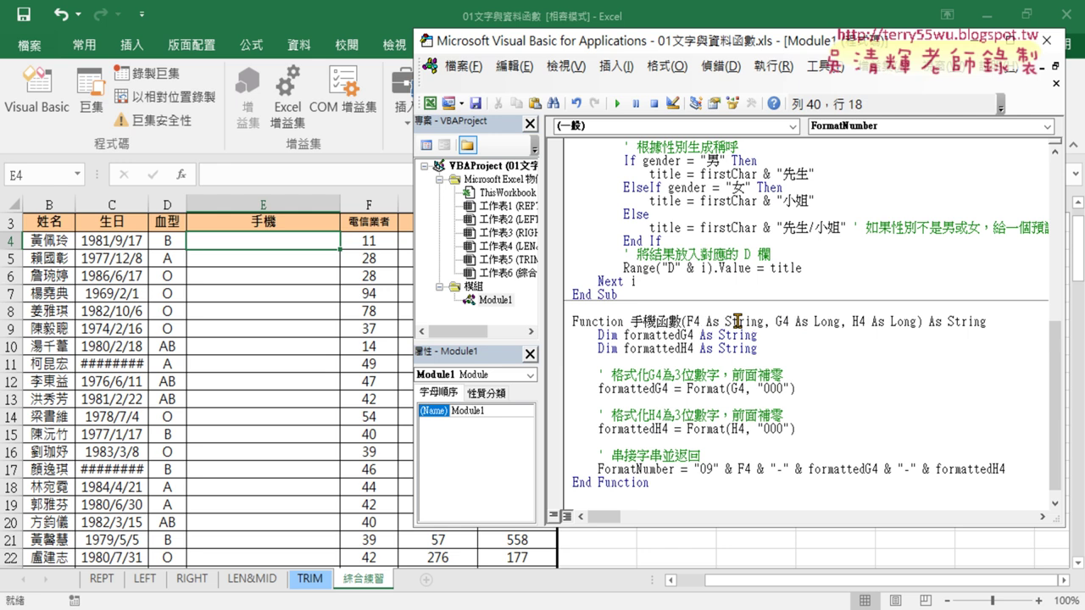
{"action": "left_click", "coordinate": [626, 322]}
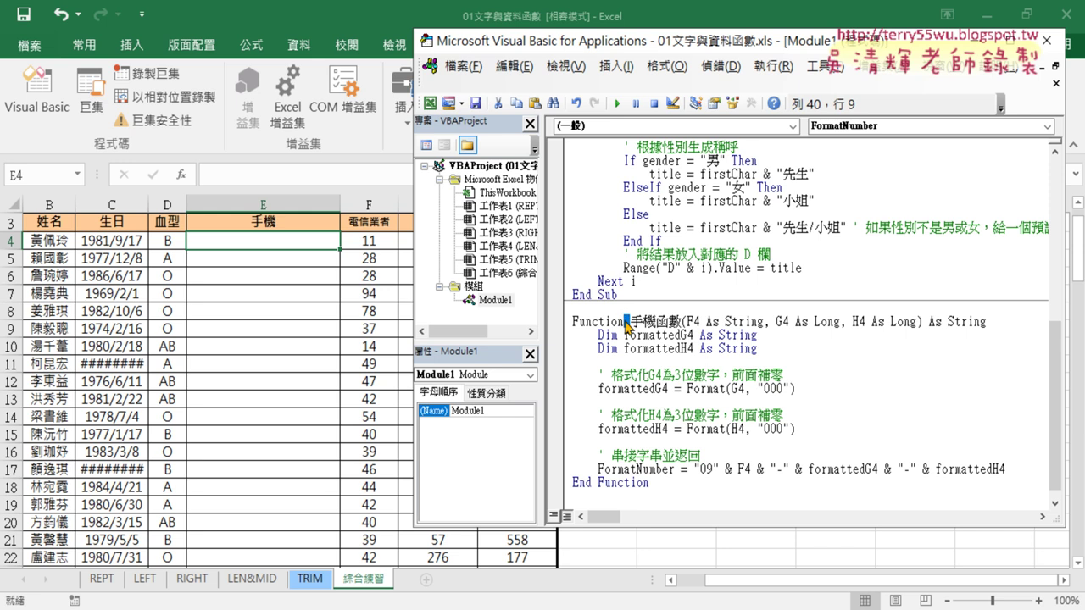
{"action": "left_click", "coordinate": [682, 322]}
{"action": "left_click", "coordinate": [632, 322]}
{"action": "left_click_drag", "start_coordinate": [632, 322], "coordinate": [682, 322]}
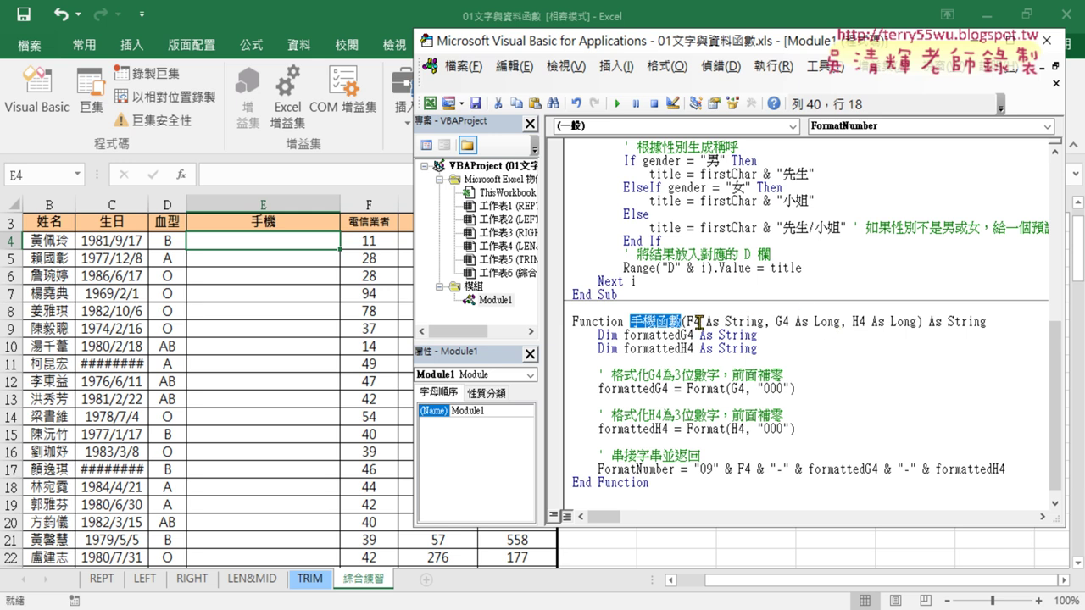
Replace parameter F4 with the header 電信業者 copied from F3.
{"action": "left_click_drag", "start_coordinate": [704, 323], "coordinate": [688, 323]}
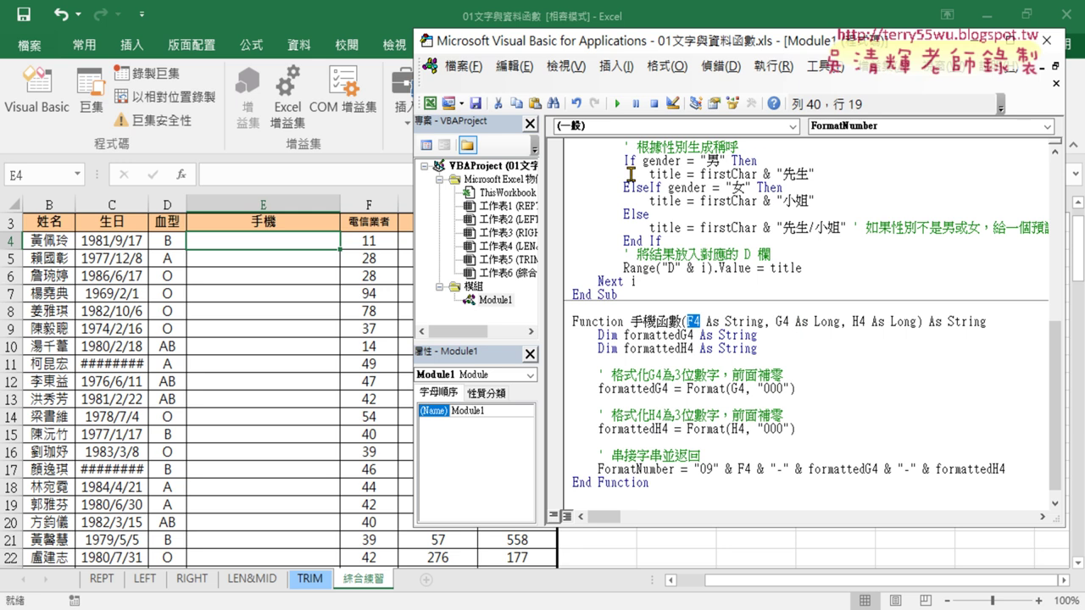
{"action": "left_click", "coordinate": [373, 223]}
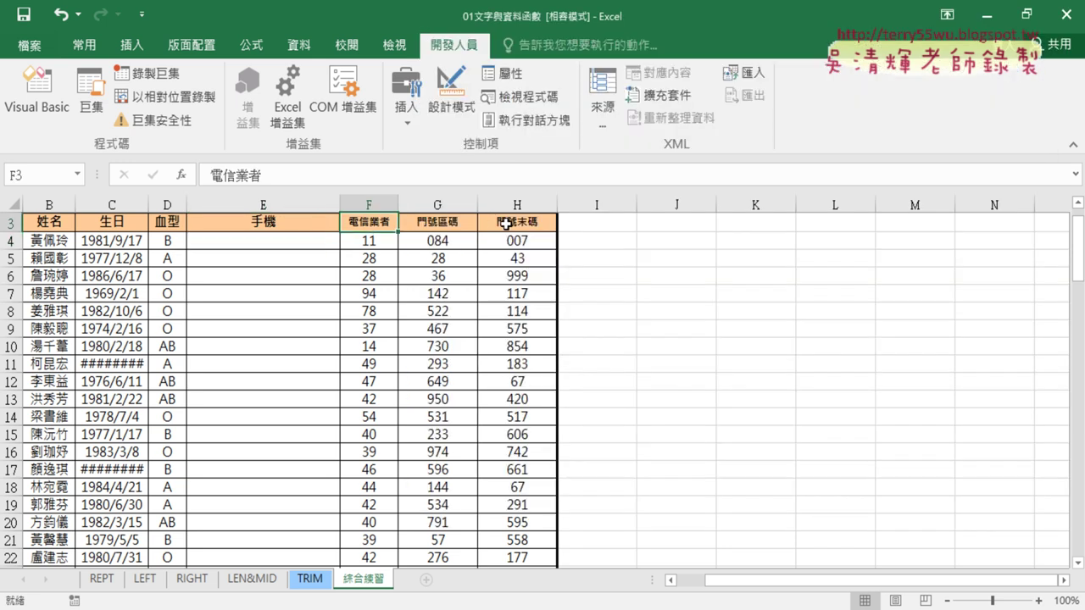
{"action": "key", "text": "ctrl+c"}
{"action": "left_click", "coordinate": [37, 92]}
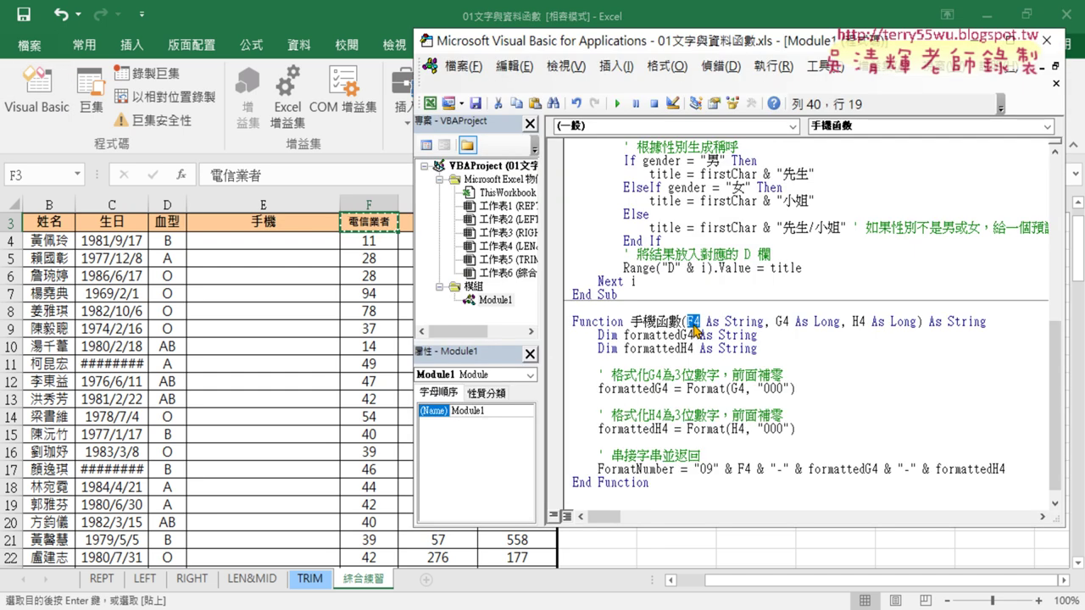
{"action": "key", "text": "ctrl+v"}
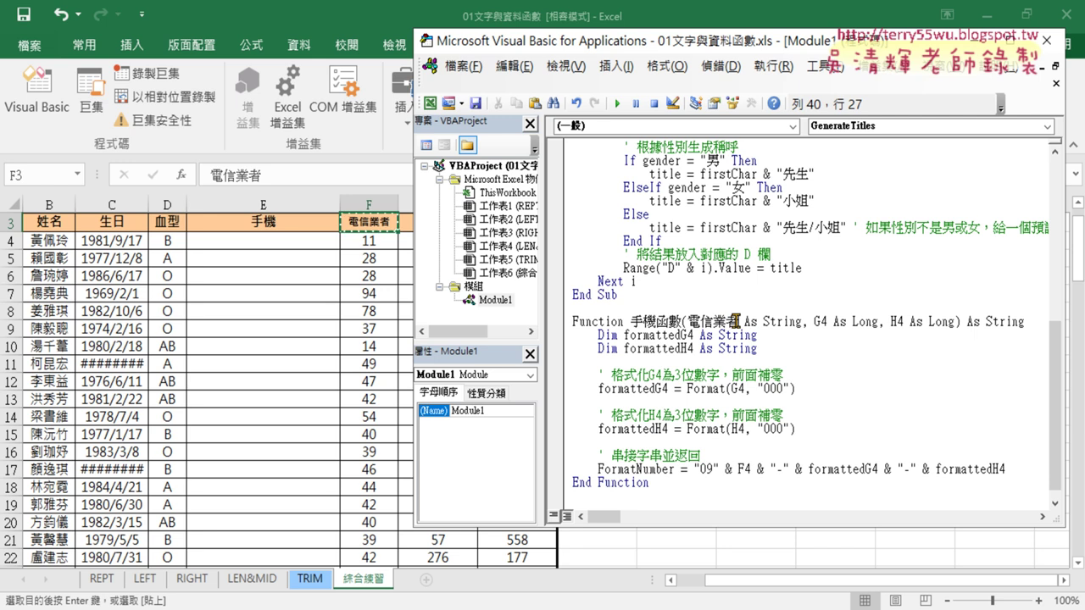
{"action": "left_click_drag", "start_coordinate": [737, 321], "coordinate": [688, 321]}
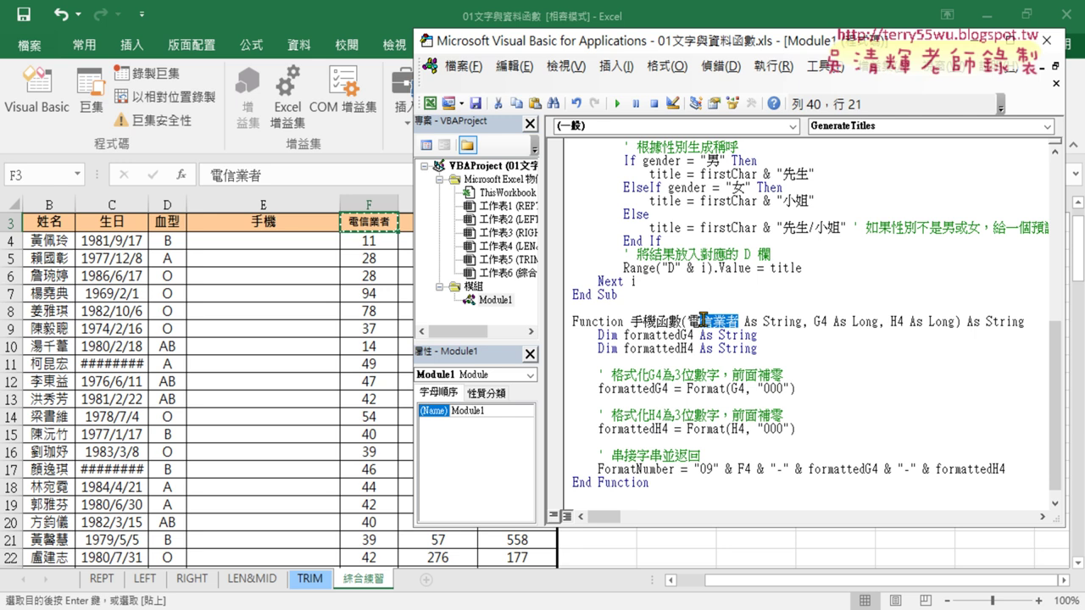
Replace parameter G4 with the header name 門號區碼.
{"action": "left_click", "coordinate": [385, 222]}
{"action": "double_click", "coordinate": [438, 222]}
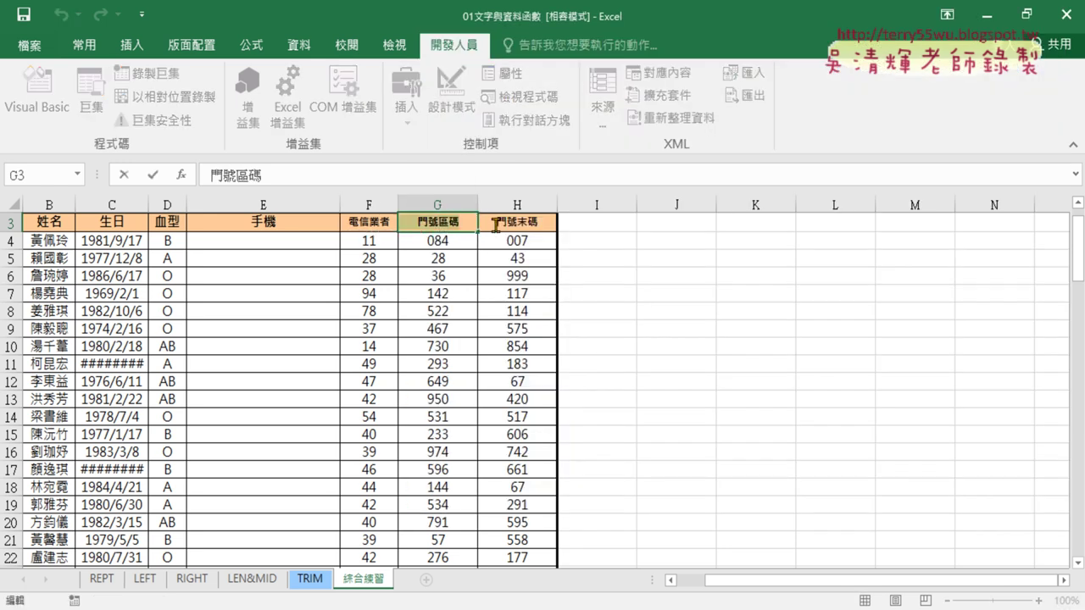
{"action": "left_click", "coordinate": [124, 174]}
{"action": "left_click", "coordinate": [37, 93]}
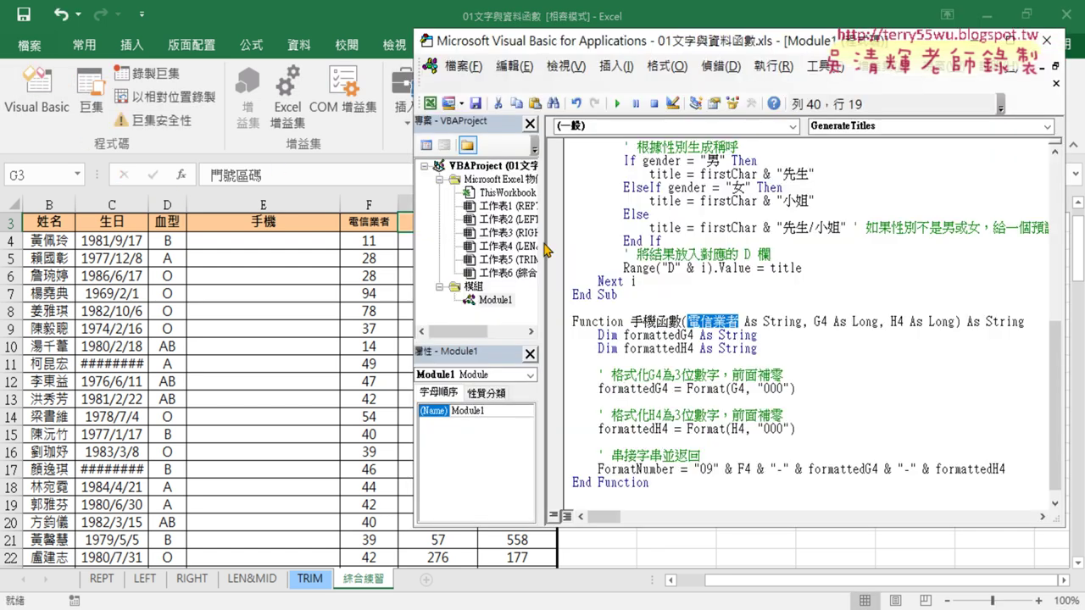
{"action": "double_click", "coordinate": [820, 321]}
{"action": "key", "text": "ctrl+v"}
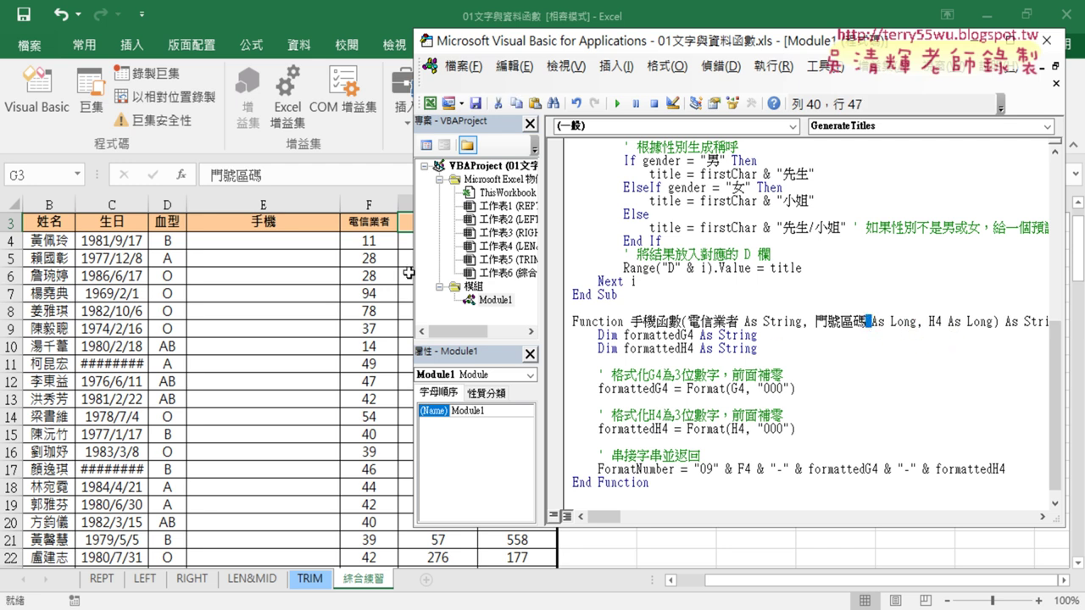
{"action": "left_click", "coordinate": [366, 223]}
{"action": "double_click", "coordinate": [536, 227]}
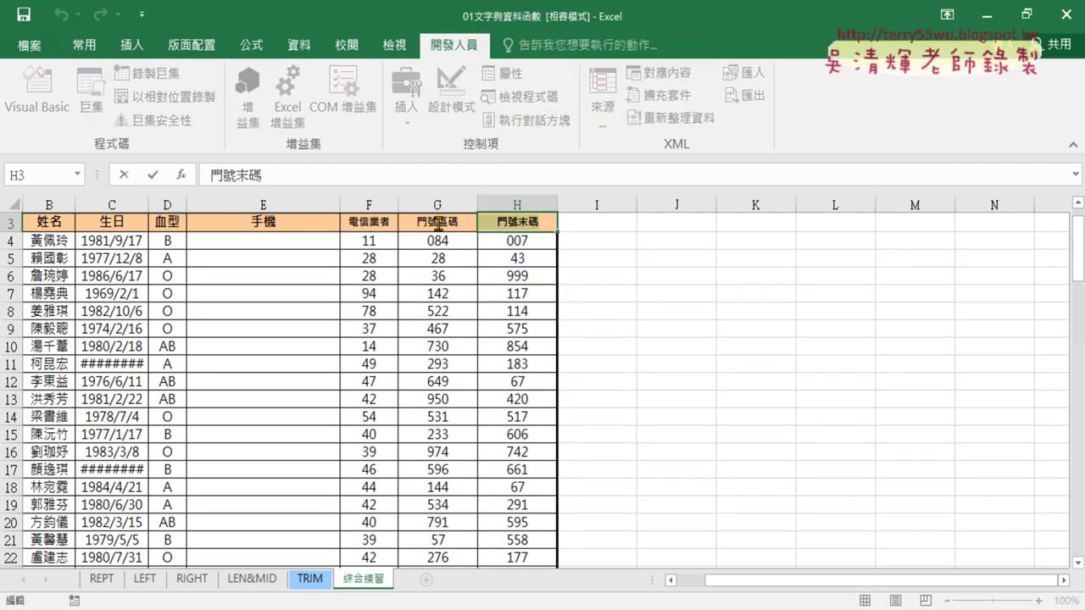
{"action": "left_click", "coordinate": [123, 175]}
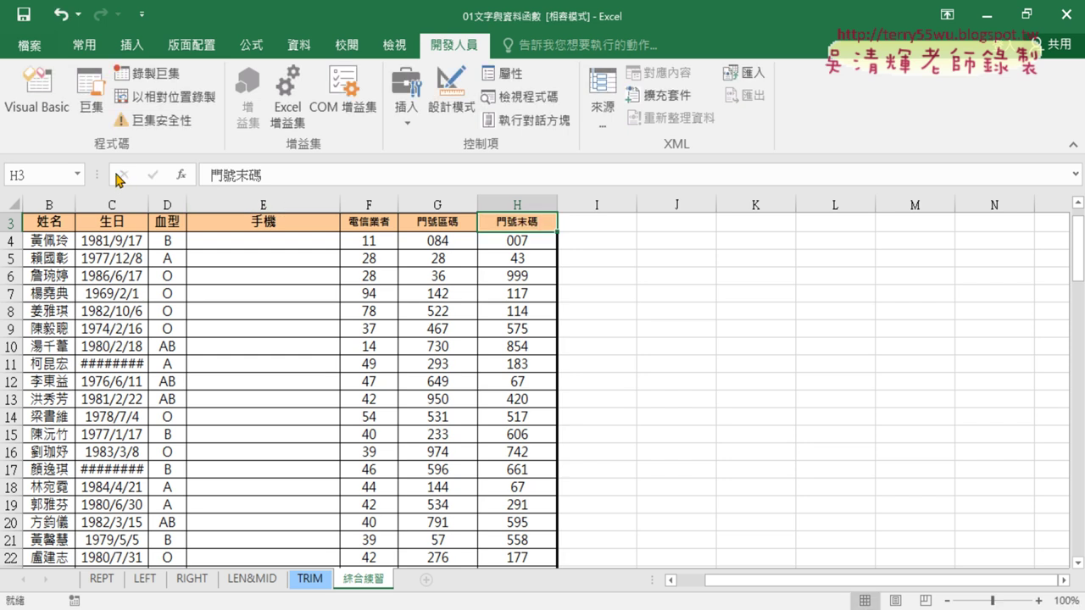
Rename the third parameter H4 to 門號末碼 in the function header.
{"action": "left_click", "coordinate": [38, 98]}
{"action": "left_click_drag", "start_coordinate": [837, 43], "coordinate": [590, 44]}
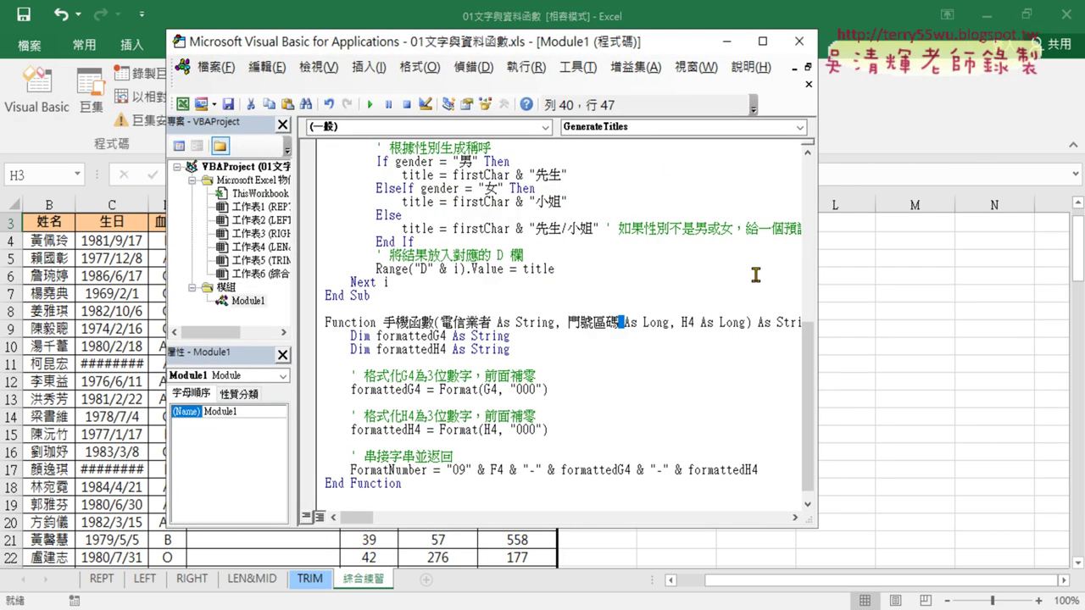
{"action": "left_click_drag", "start_coordinate": [697, 322], "coordinate": [682, 322]}
{"action": "type", "text": "門號末碼"}
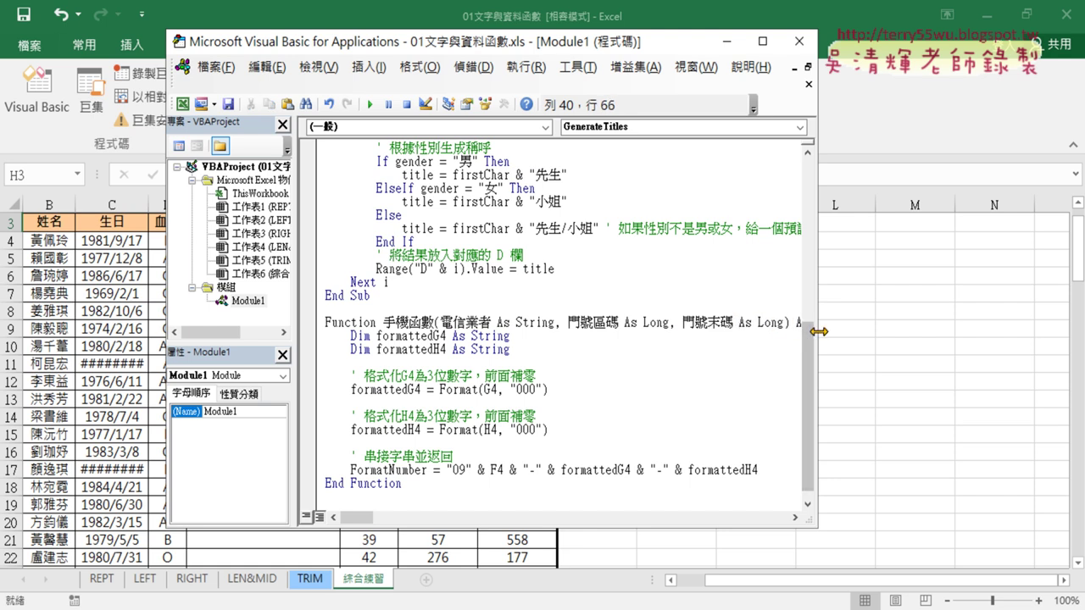
Move the code window aside and select cell E4 on the sheet.
{"action": "left_click_drag", "start_coordinate": [816, 332], "coordinate": [939, 333]}
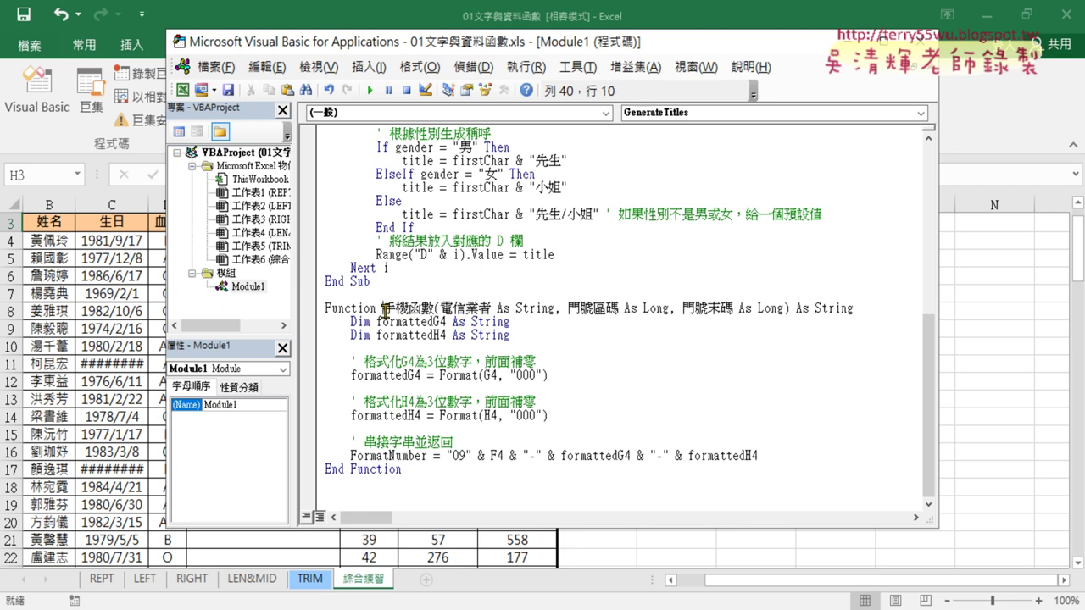
{"action": "left_click_drag", "start_coordinate": [382, 312], "coordinate": [430, 310]}
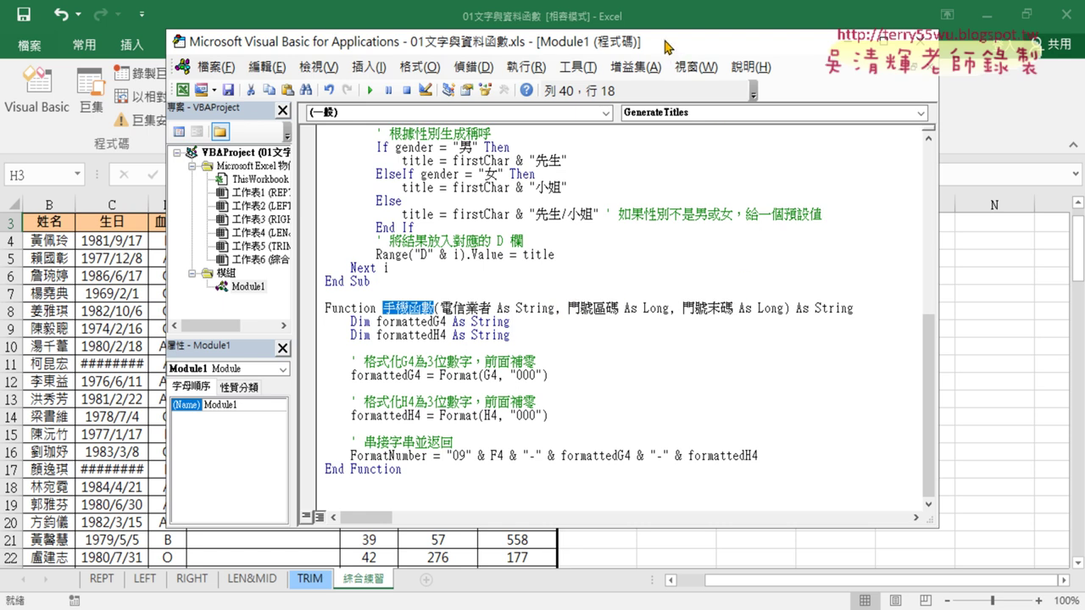
{"action": "left_click_drag", "start_coordinate": [666, 47], "coordinate": [939, 57]}
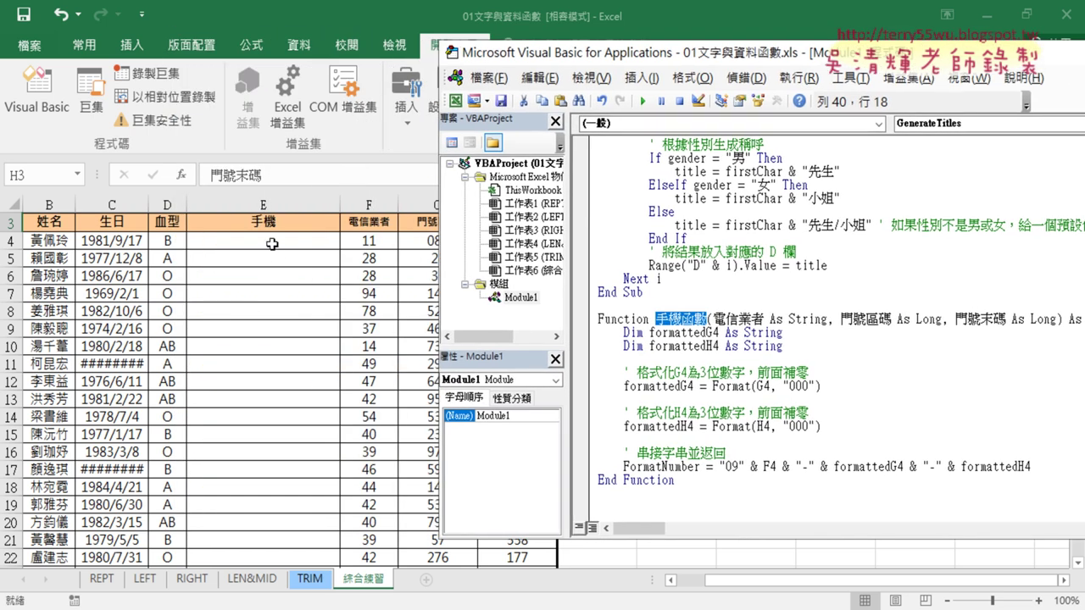
{"action": "left_click", "coordinate": [271, 244]}
Insert the user-defined function 手機函數 into E4 from the 使用者定義 category.
{"action": "left_click", "coordinate": [180, 175]}
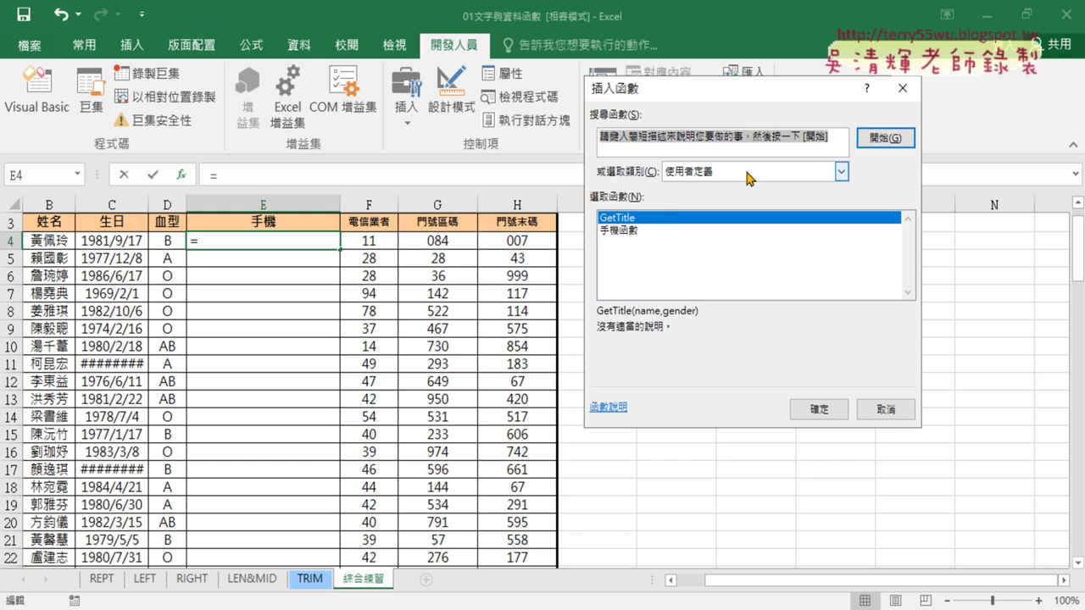
{"action": "left_click", "coordinate": [747, 173]}
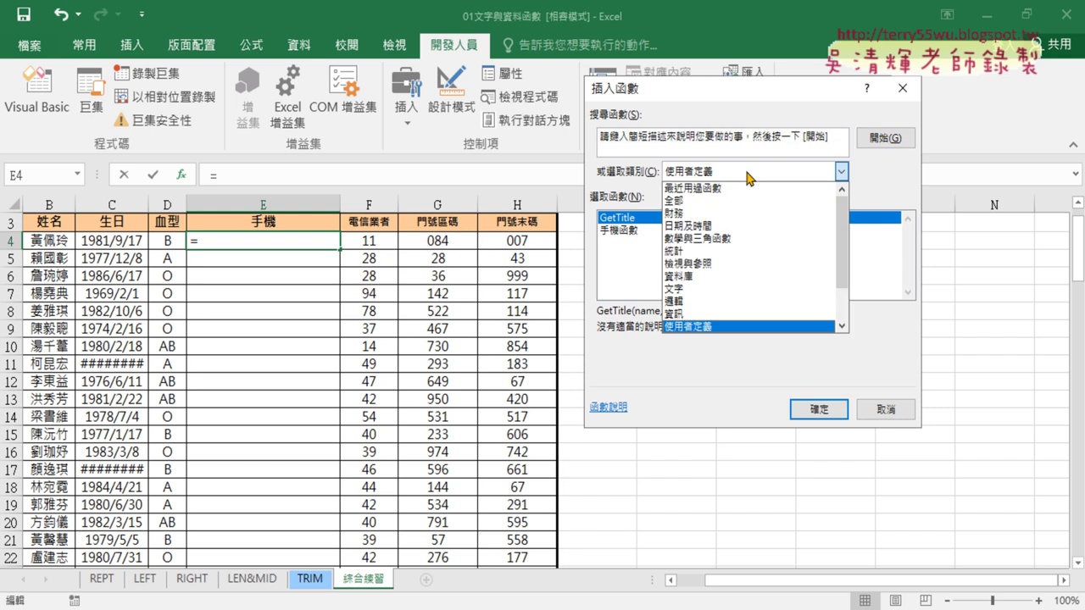
{"action": "left_click", "coordinate": [733, 326]}
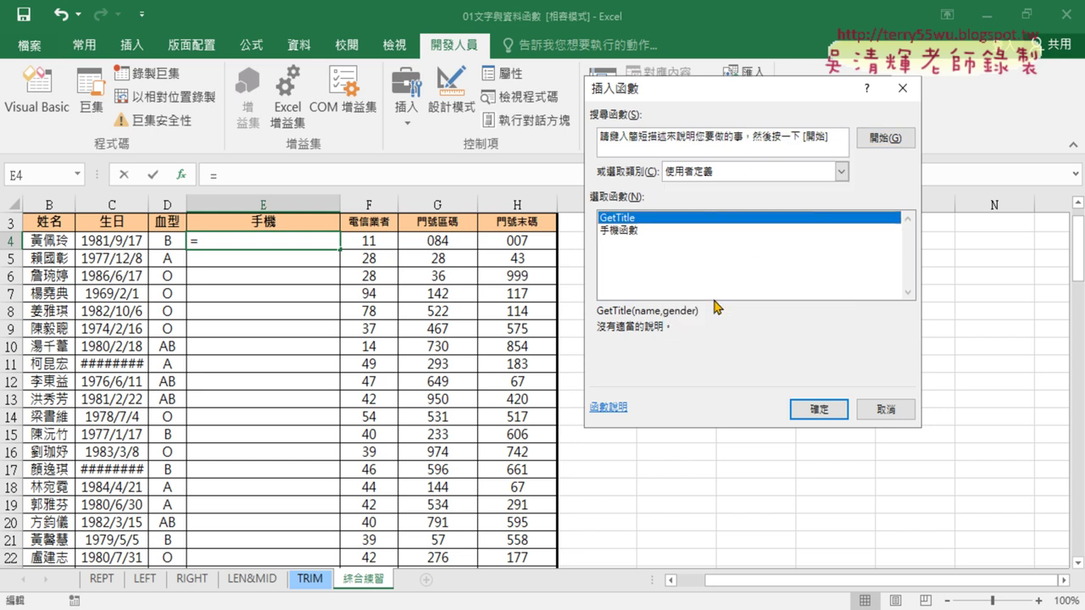
{"action": "left_click", "coordinate": [642, 231]}
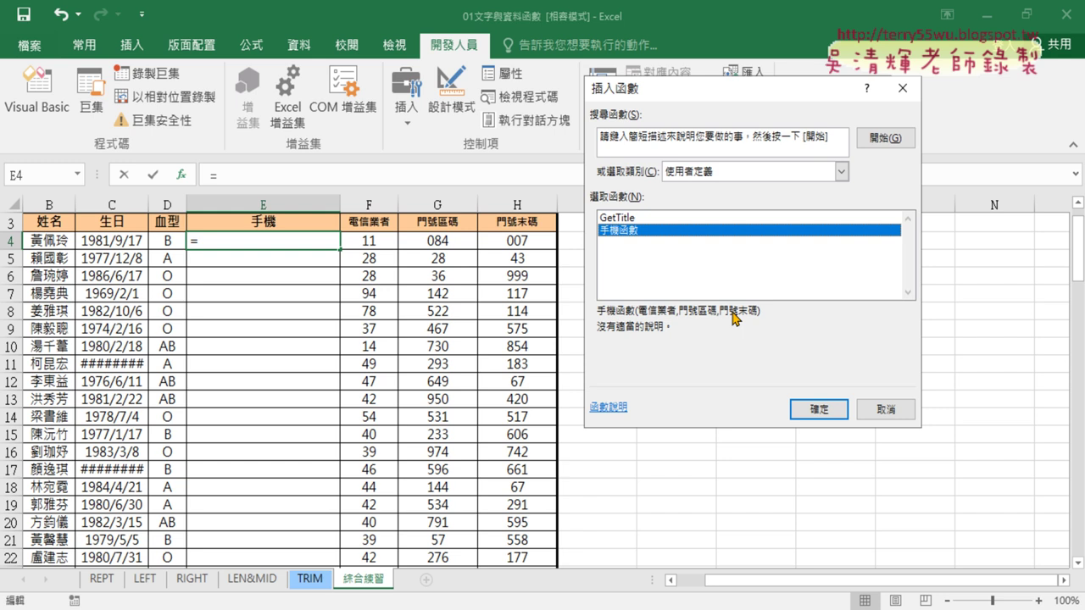
{"action": "left_click", "coordinate": [816, 409]}
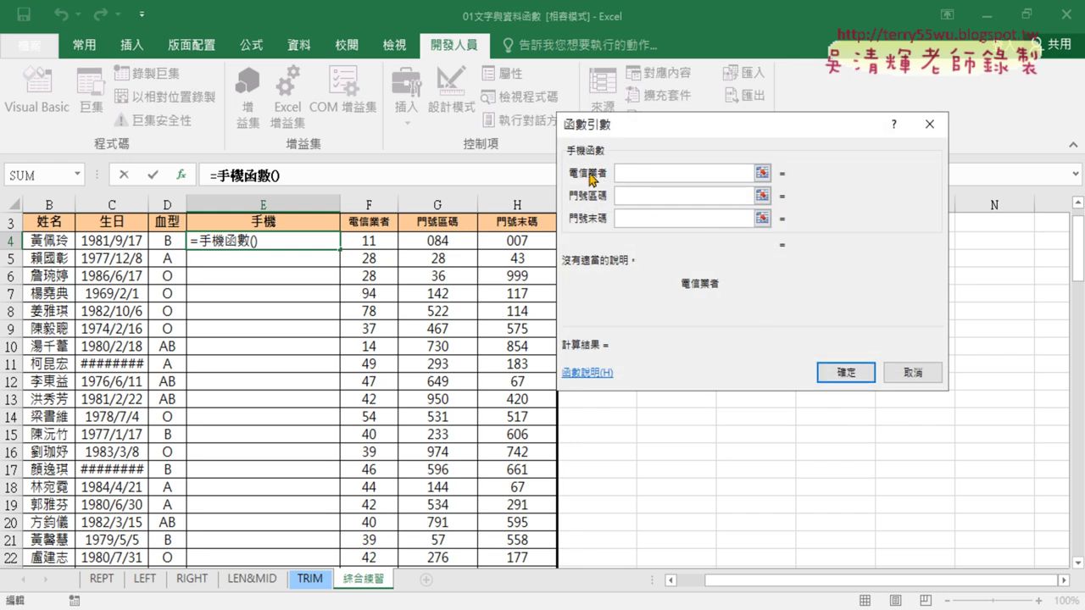
Set the 手機函數 arguments to F4, G4 and H4, then confirm the formula.
{"action": "left_click_drag", "start_coordinate": [674, 125], "coordinate": [773, 123]}
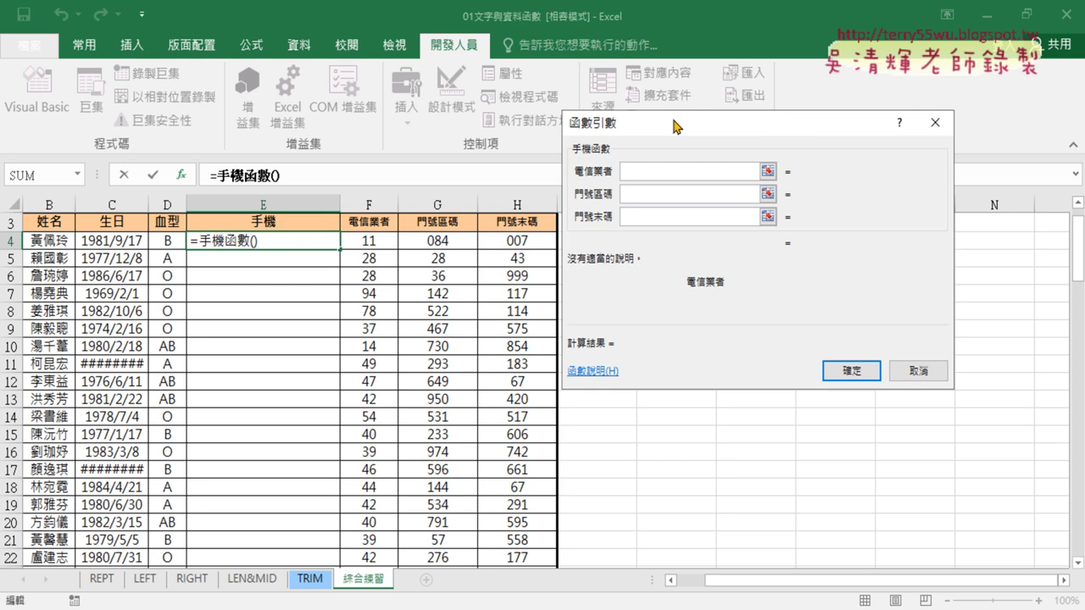
{"action": "left_click", "coordinate": [379, 240]}
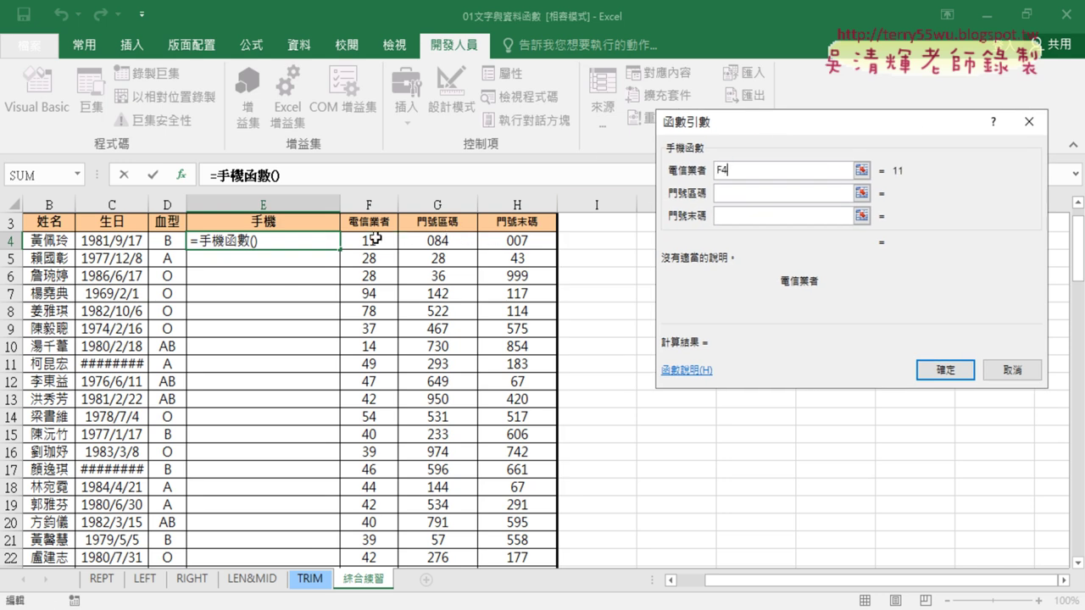
{"action": "left_click", "coordinate": [750, 197]}
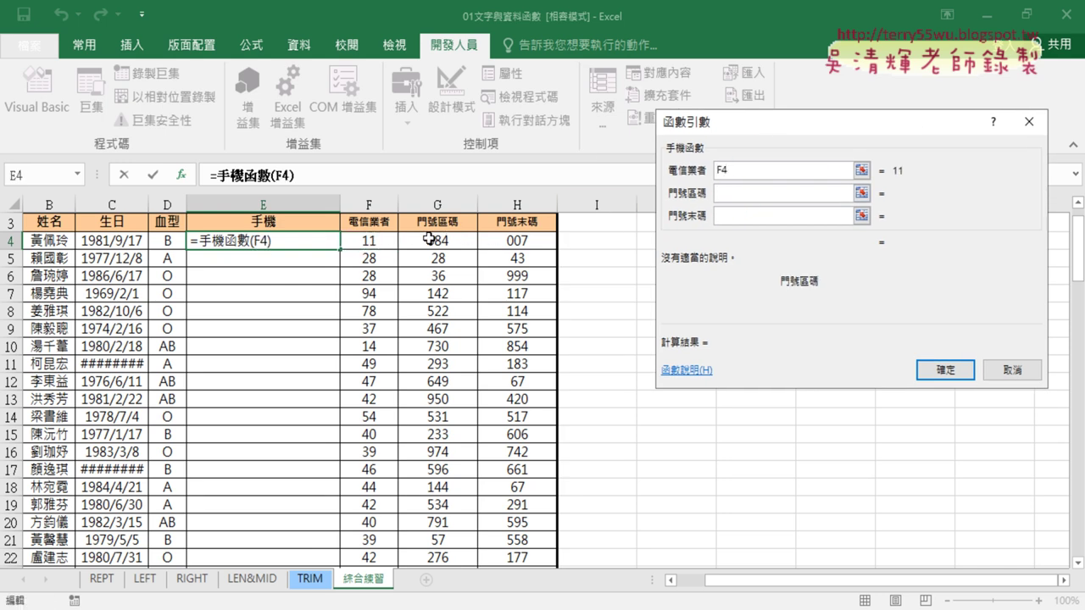
{"action": "left_click", "coordinate": [430, 240]}
{"action": "left_click", "coordinate": [759, 215]}
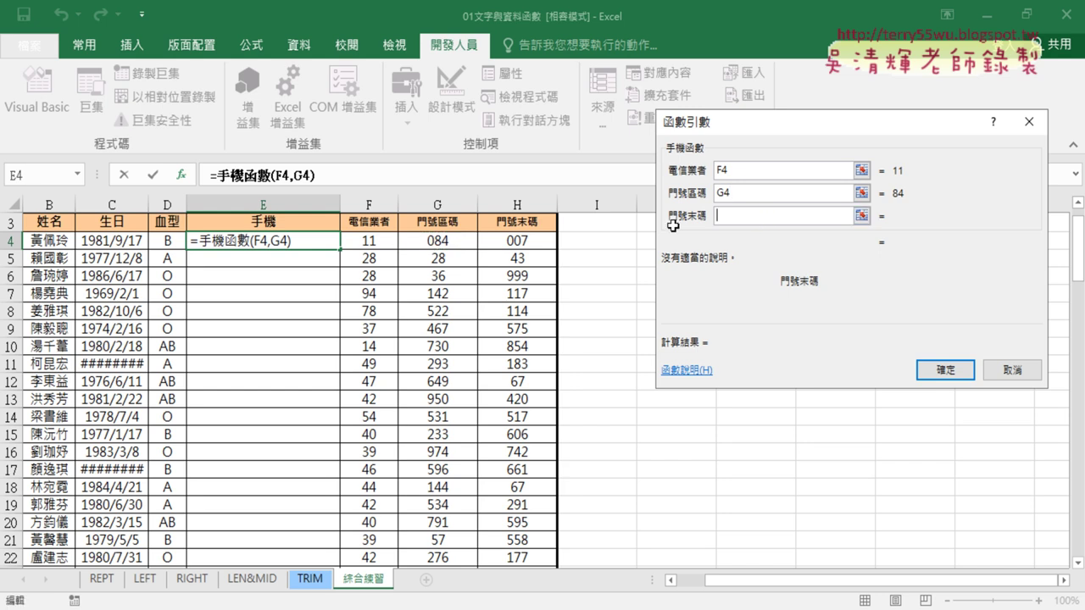
{"action": "left_click", "coordinate": [518, 242]}
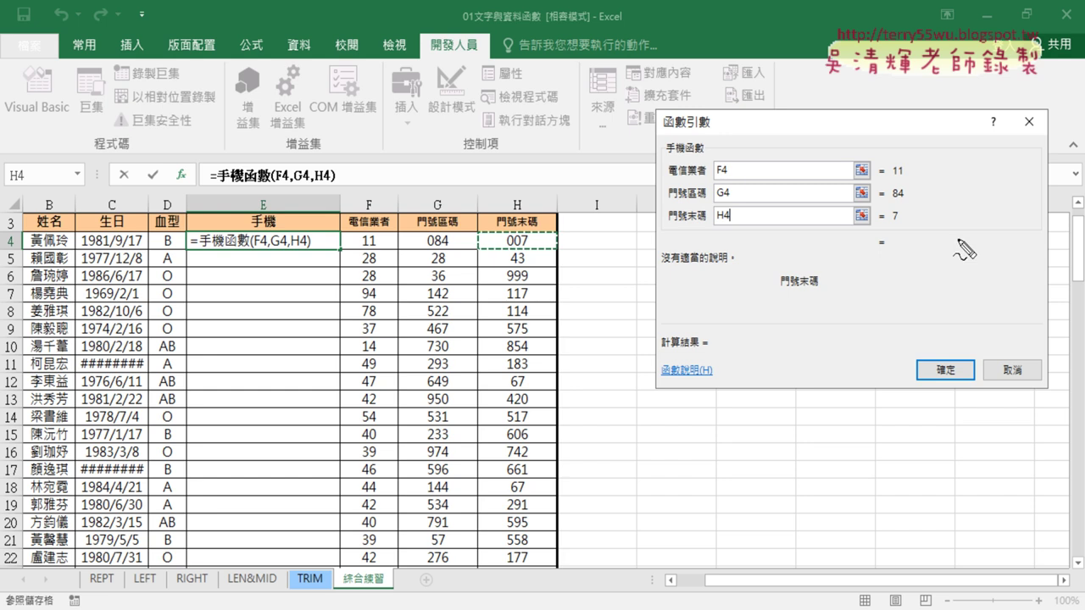
{"action": "left_click_drag", "start_coordinate": [888, 252], "coordinate": [955, 255]}
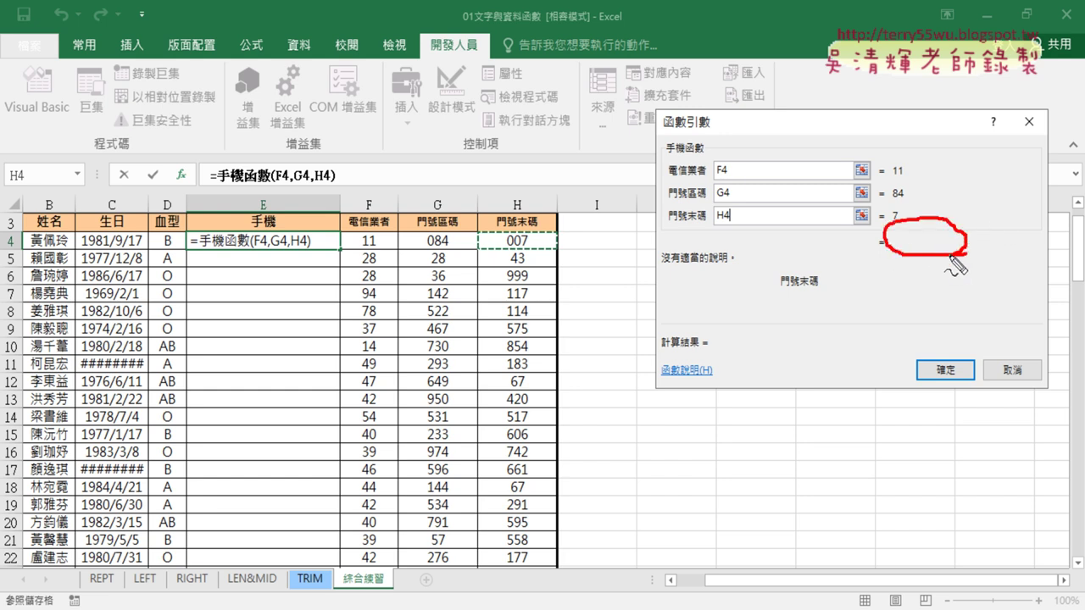
{"action": "left_click_drag", "start_coordinate": [967, 382], "coordinate": [957, 383]}
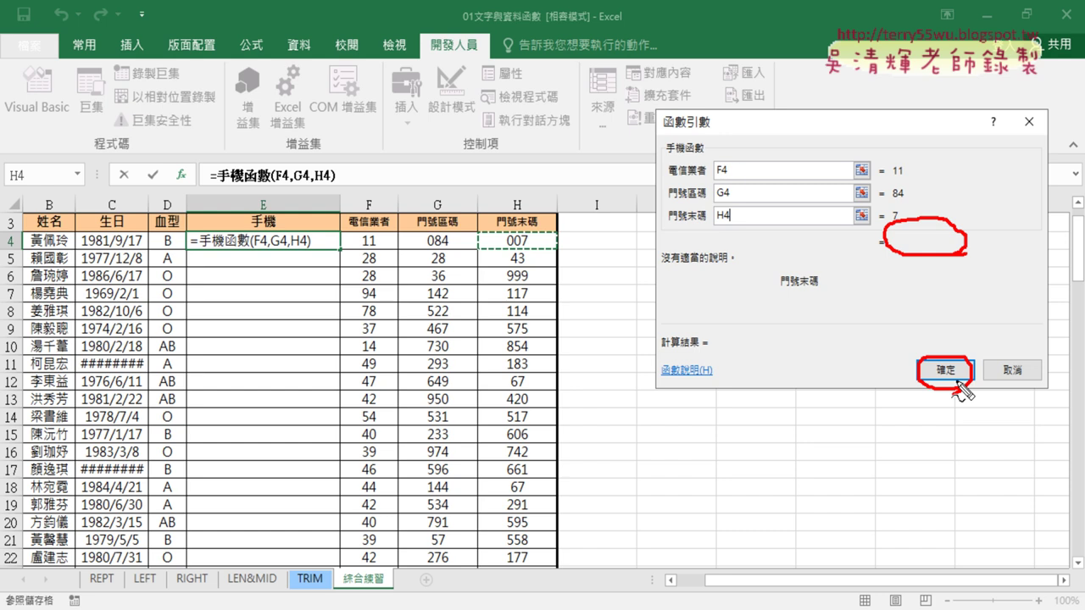
{"action": "key", "text": "Escape"}
{"action": "left_click", "coordinate": [949, 373]}
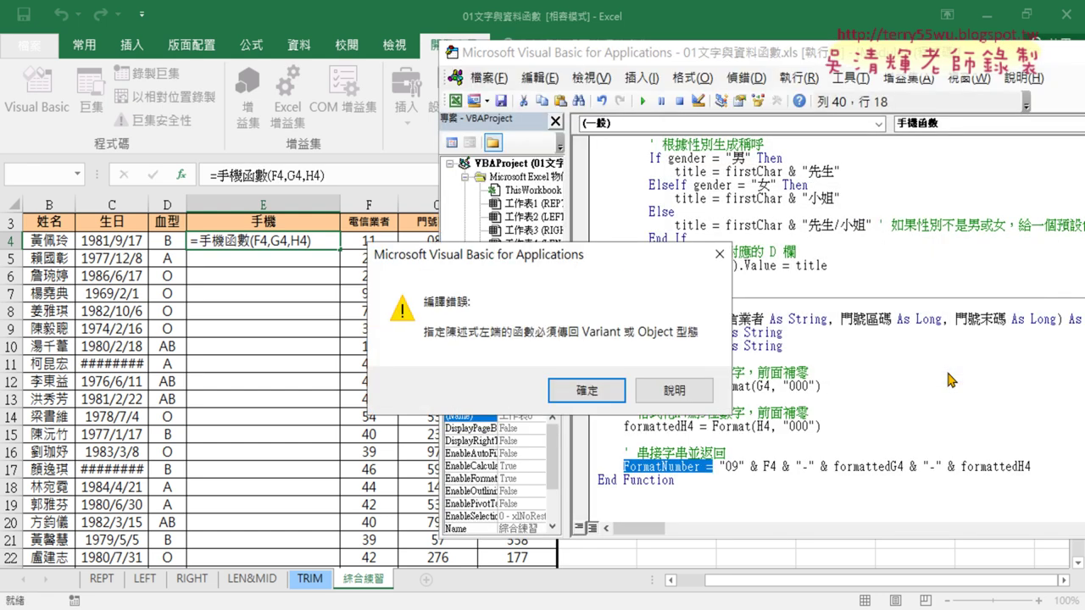
Move the compile error aside and mark the FormatNumber return line against the name 手機函數.
{"action": "left_click_drag", "start_coordinate": [622, 262], "coordinate": [940, 89]}
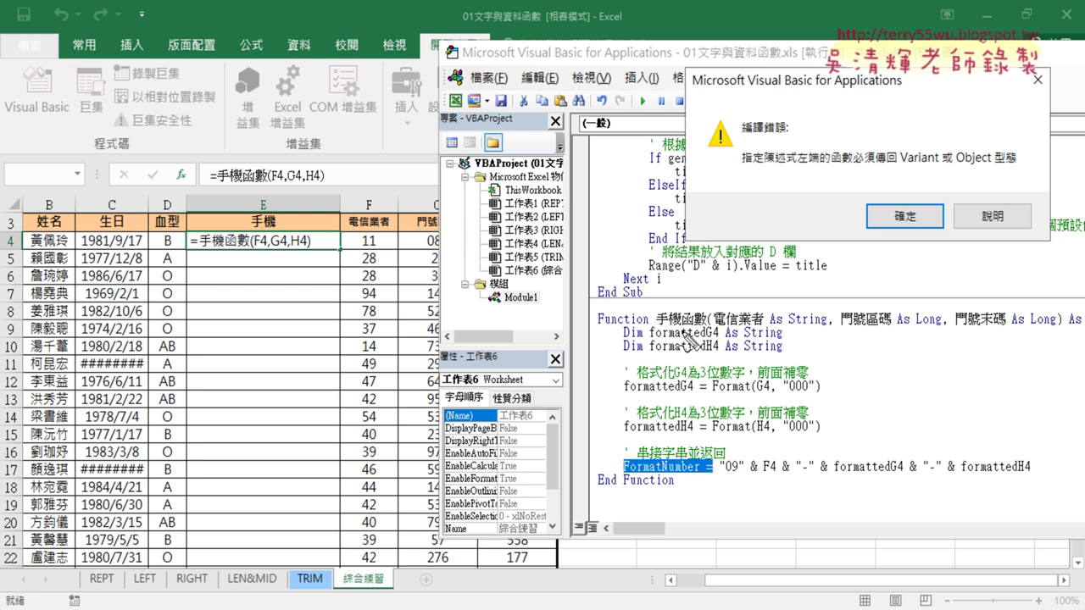
{"action": "left_click_drag", "start_coordinate": [702, 472], "coordinate": [713, 477]}
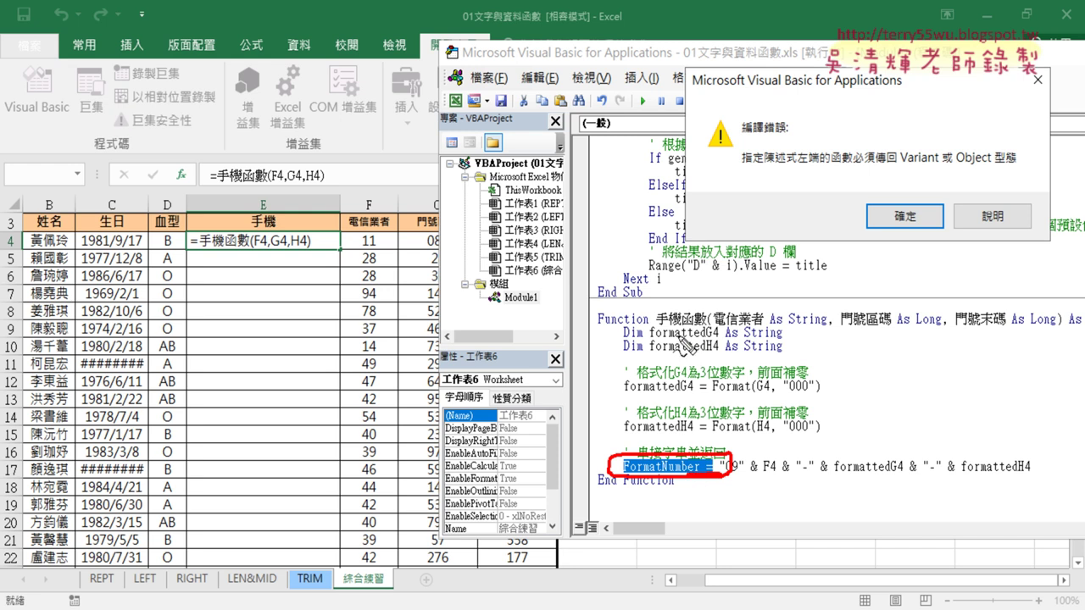
{"action": "mouse_move", "coordinate": [652, 327]}
{"action": "left_mouse_down"}
{"action": "mouse_move", "coordinate": [705, 312]}
{"action": "mouse_move", "coordinate": [680, 456]}
{"action": "mouse_move", "coordinate": [691, 443]}
{"action": "left_mouse_up"}
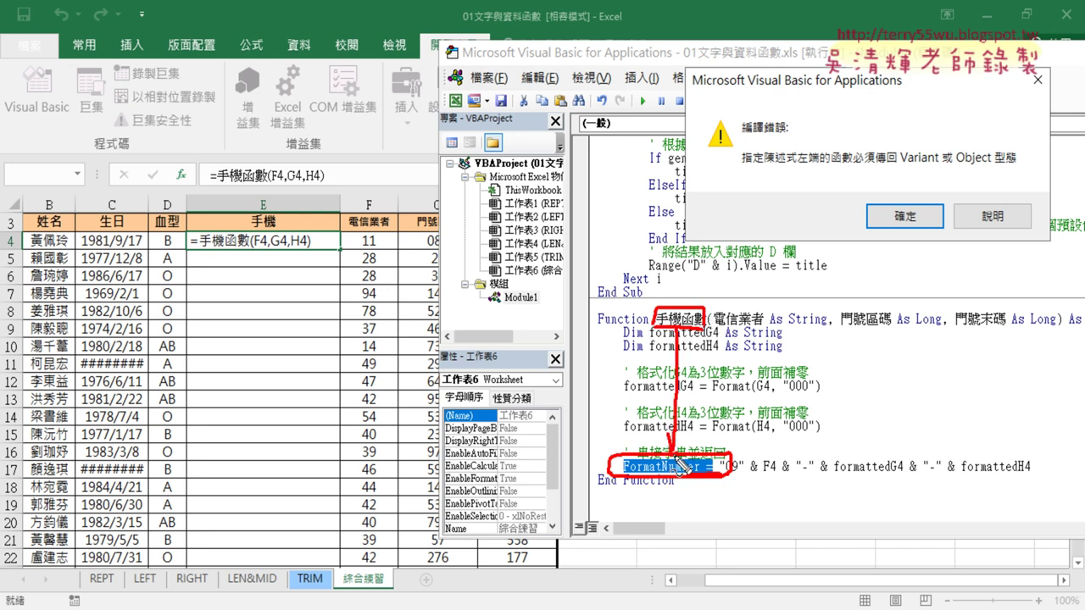
{"action": "mouse_move", "coordinate": [1042, 481]}
{"action": "left_mouse_down"}
{"action": "mouse_move", "coordinate": [744, 531]}
{"action": "mouse_move", "coordinate": [702, 484]}
{"action": "left_mouse_up"}
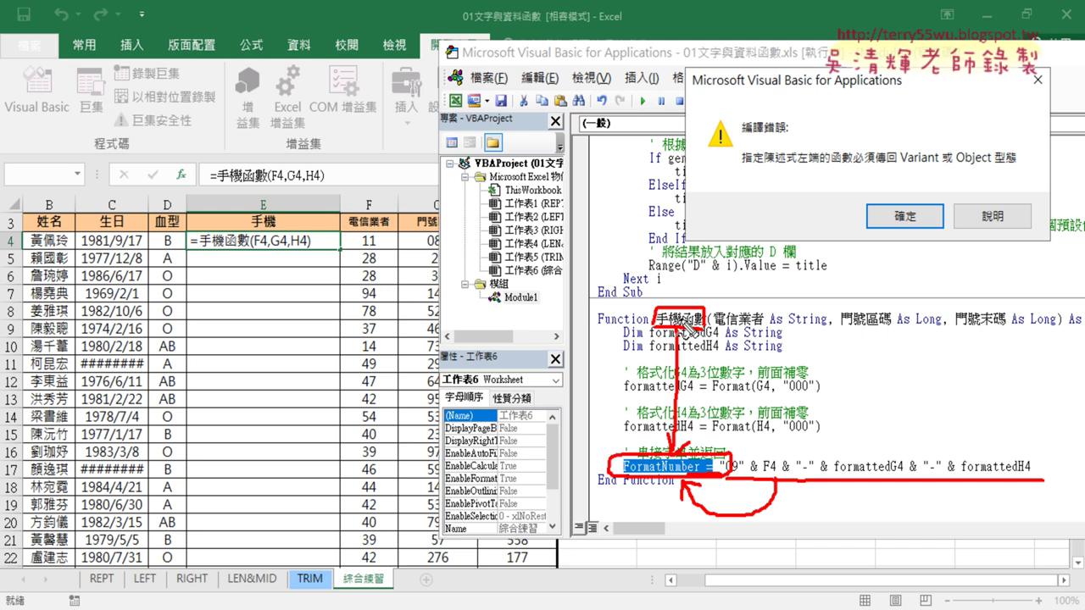
{"action": "key", "text": "Escape"}
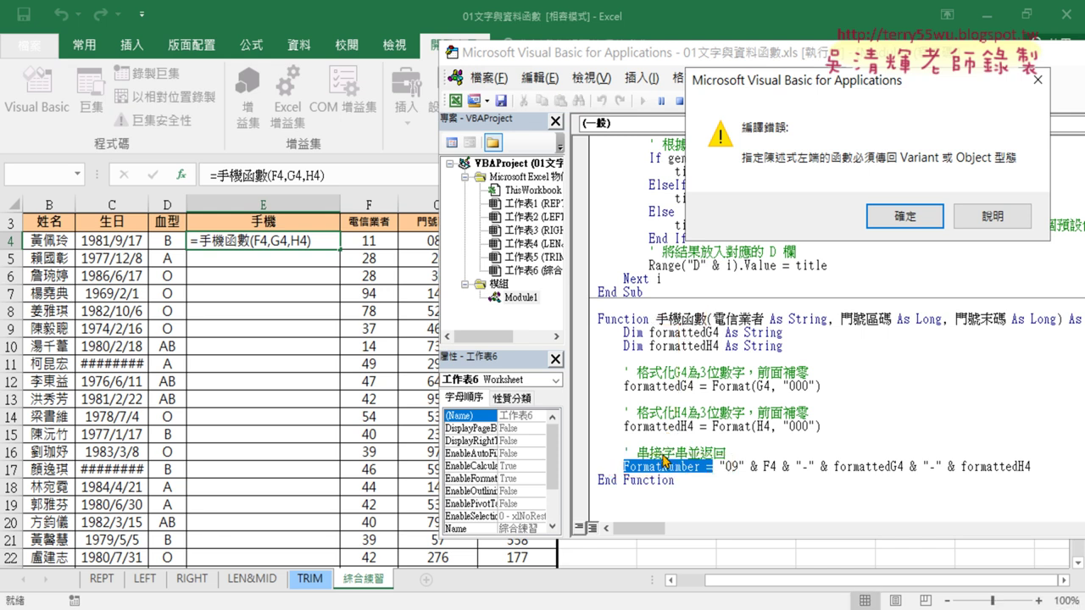
Replace FormatNumber on the return line with 手機函數, then resume the paused code.
{"action": "left_click", "coordinate": [897, 222]}
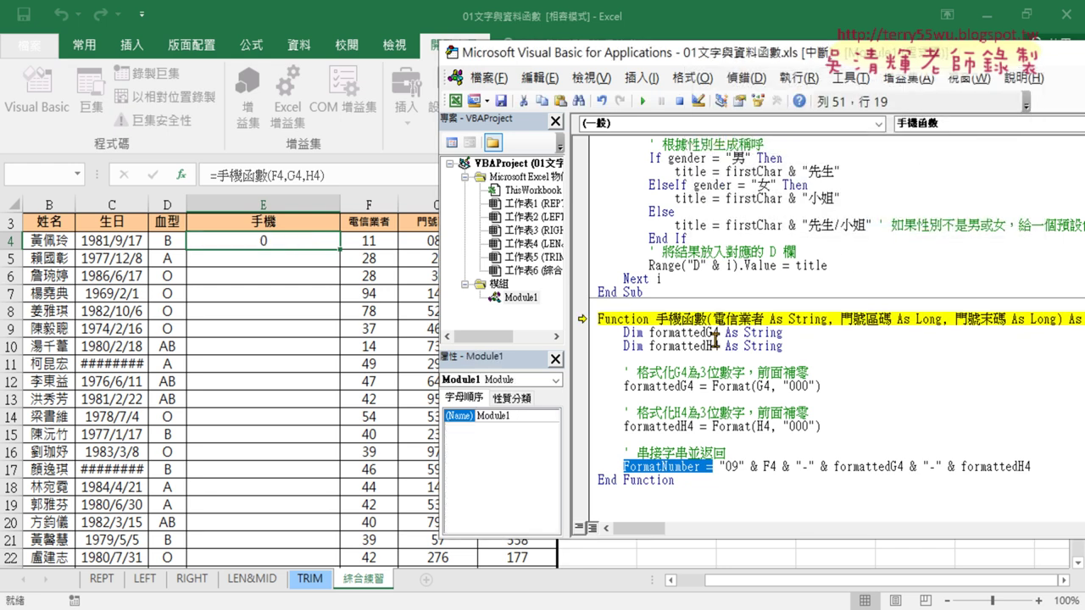
{"action": "left_click_drag", "start_coordinate": [657, 322], "coordinate": [703, 323]}
{"action": "key", "text": "ctrl+c"}
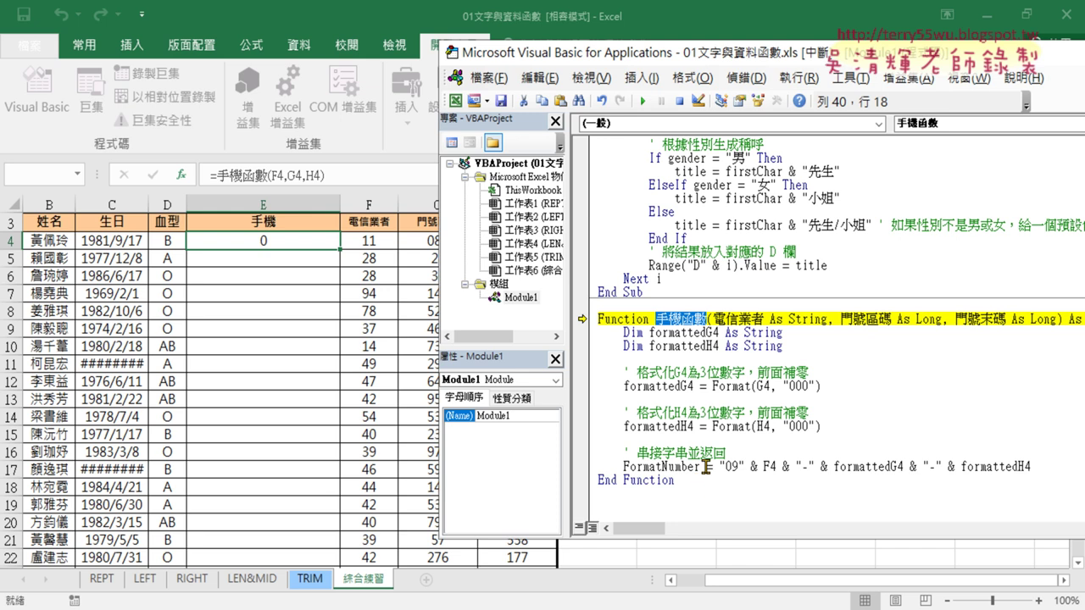
{"action": "left_click_drag", "start_coordinate": [701, 466], "coordinate": [624, 466]}
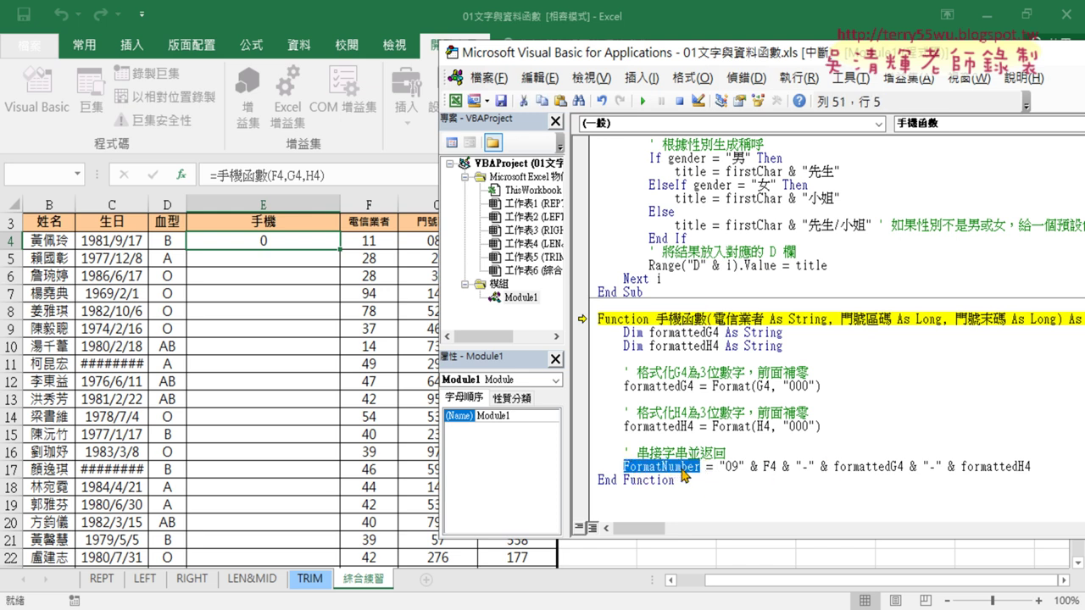
{"action": "key", "text": "ctrl+v"}
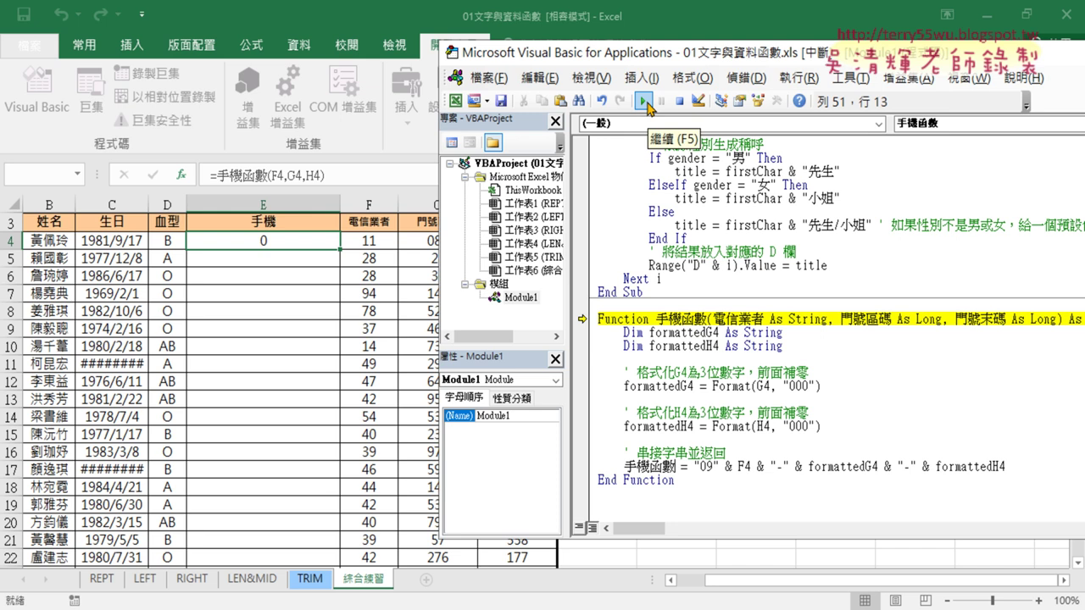
{"action": "left_click", "coordinate": [644, 102]}
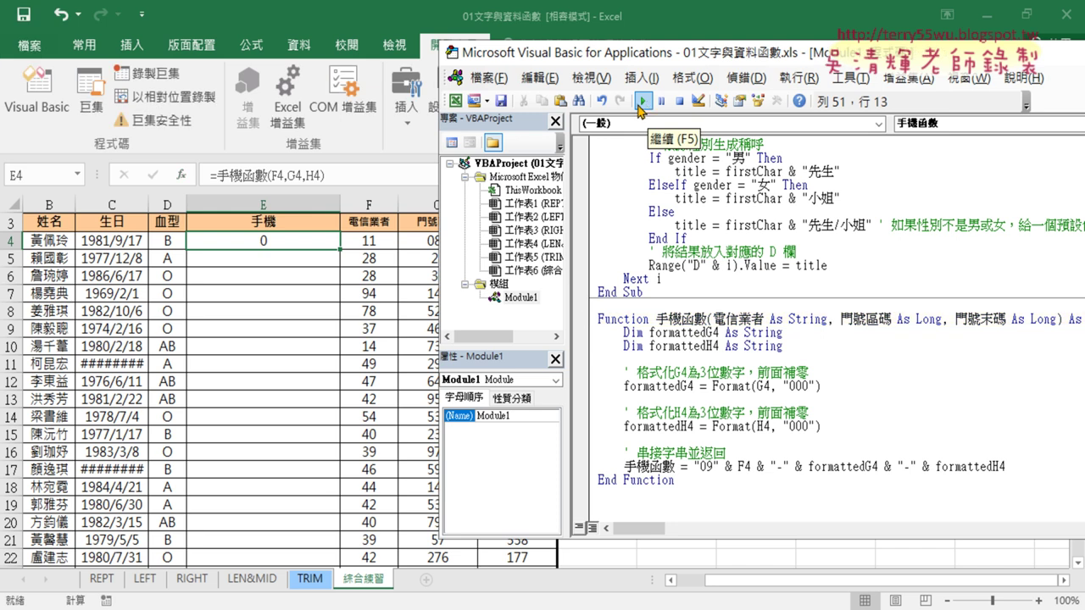
Check that E4's 手機函數 result shows only 09--, then return to the VBA code.
{"action": "left_click", "coordinate": [316, 238]}
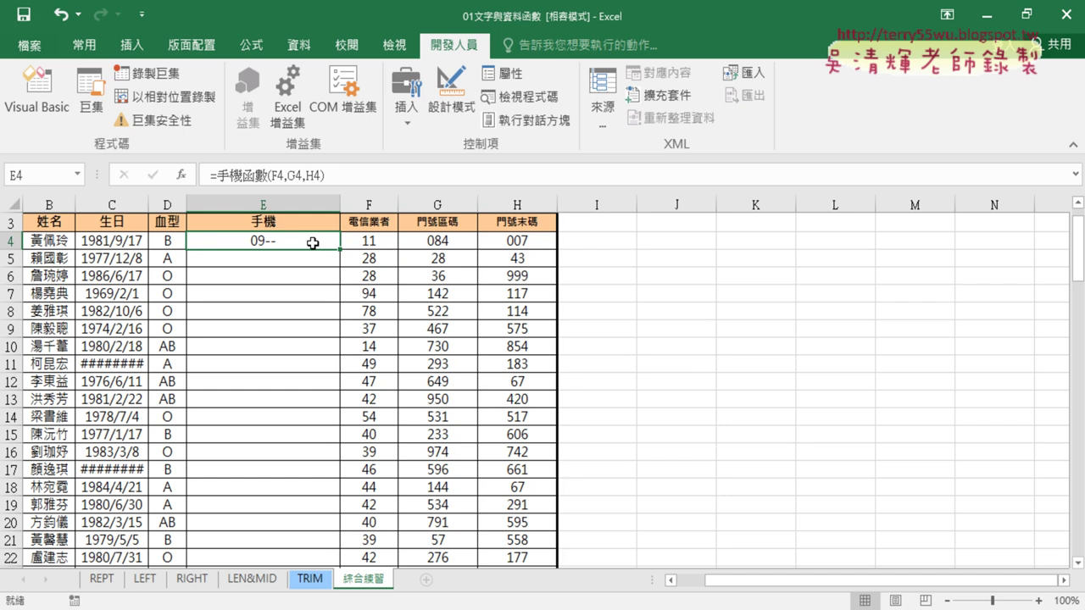
{"action": "left_click", "coordinate": [239, 175]}
{"action": "left_click", "coordinate": [181, 175]}
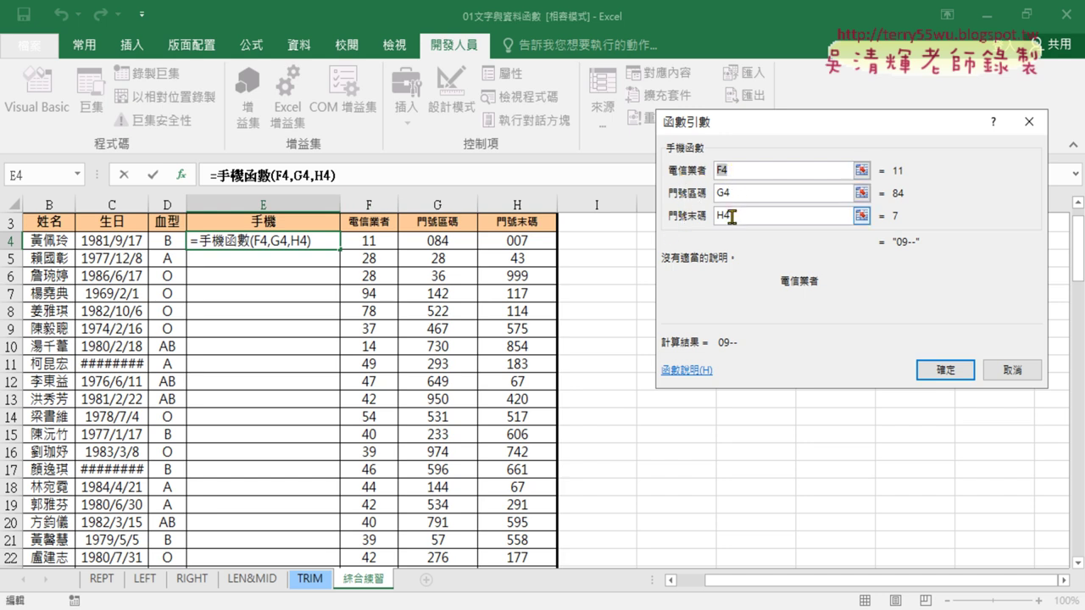
{"action": "left_click", "coordinate": [1025, 373]}
{"action": "left_click", "coordinate": [51, 127]}
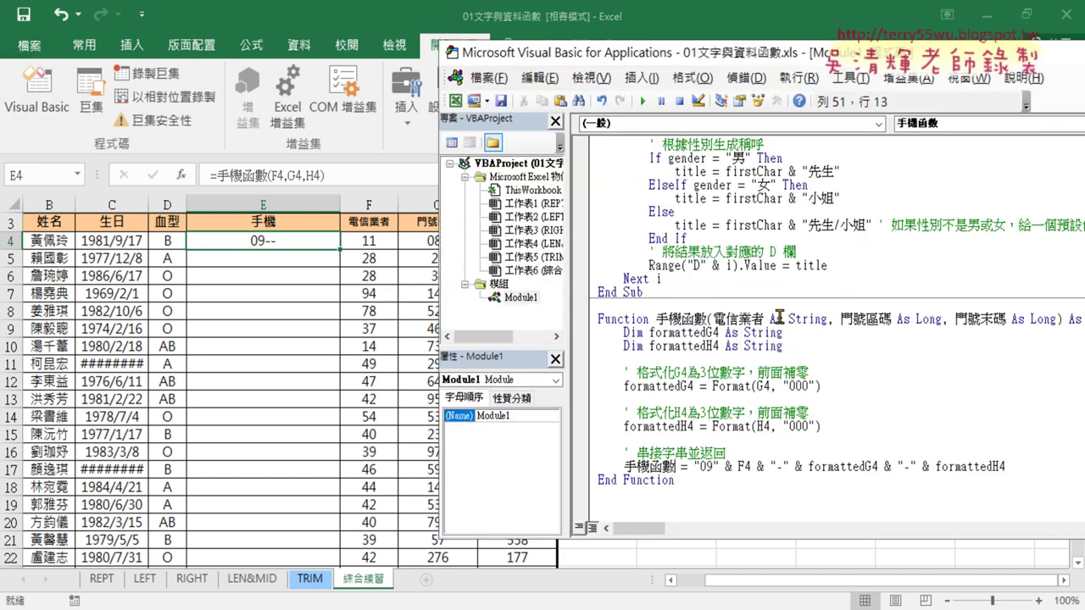
Replace F4 on the return line with the parameter 電信業者.
{"action": "double_click", "coordinate": [718, 319]}
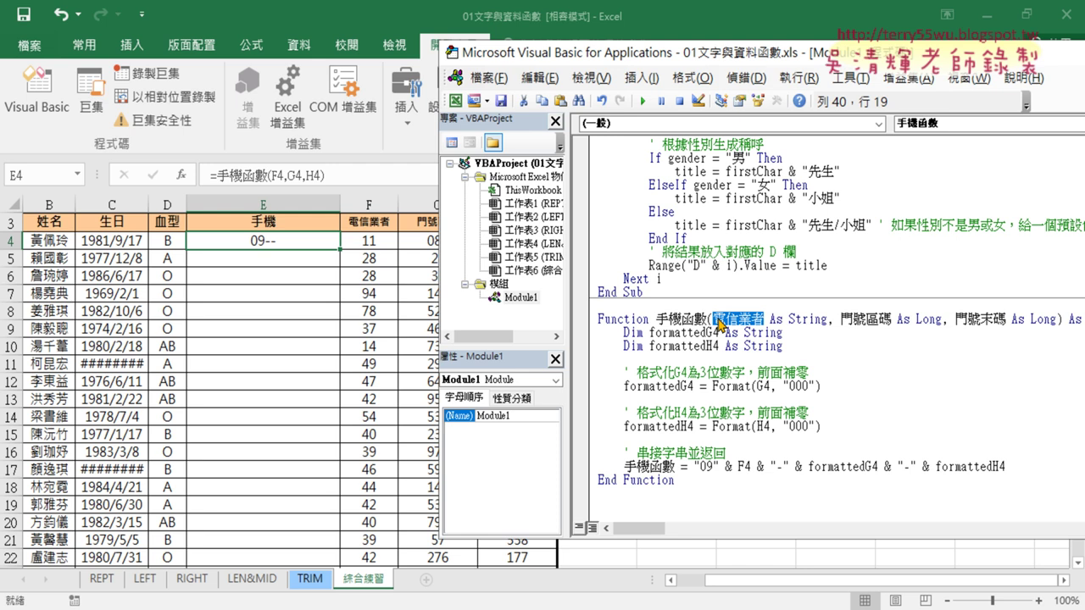
{"action": "left_click_drag", "start_coordinate": [791, 55], "coordinate": [631, 53]}
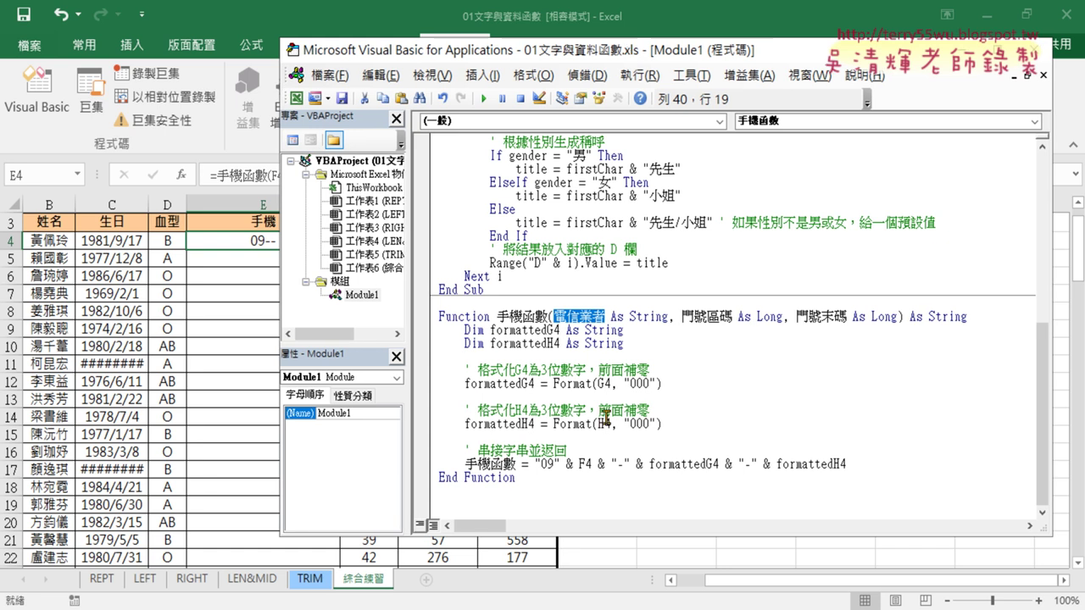
{"action": "right_click", "coordinate": [589, 320]}
{"action": "left_click", "coordinate": [746, 322]}
{"action": "double_click", "coordinate": [585, 464]}
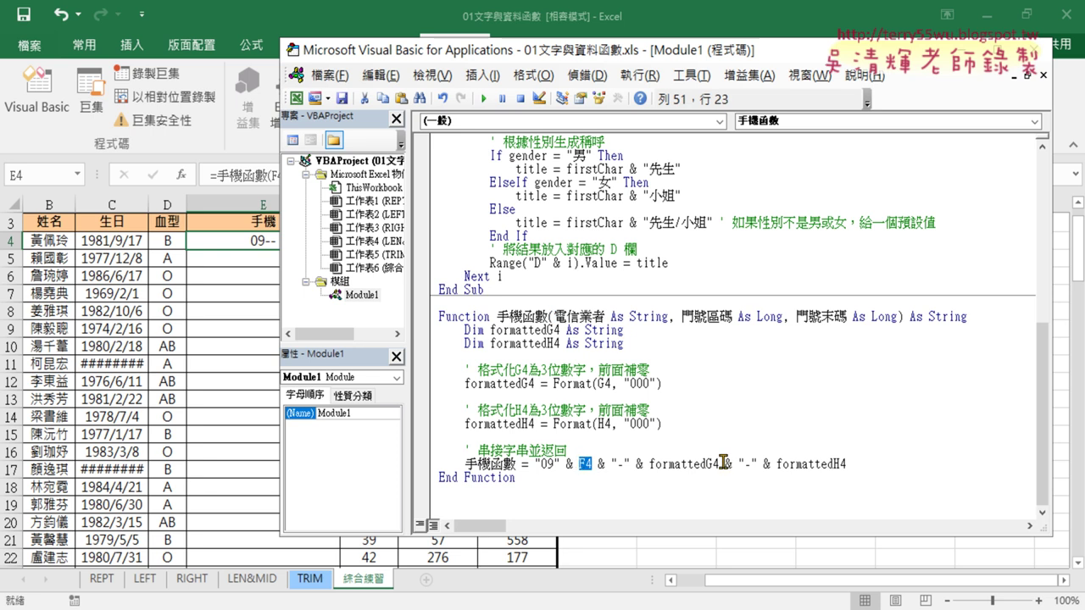
{"action": "key", "text": "ctrl+v"}
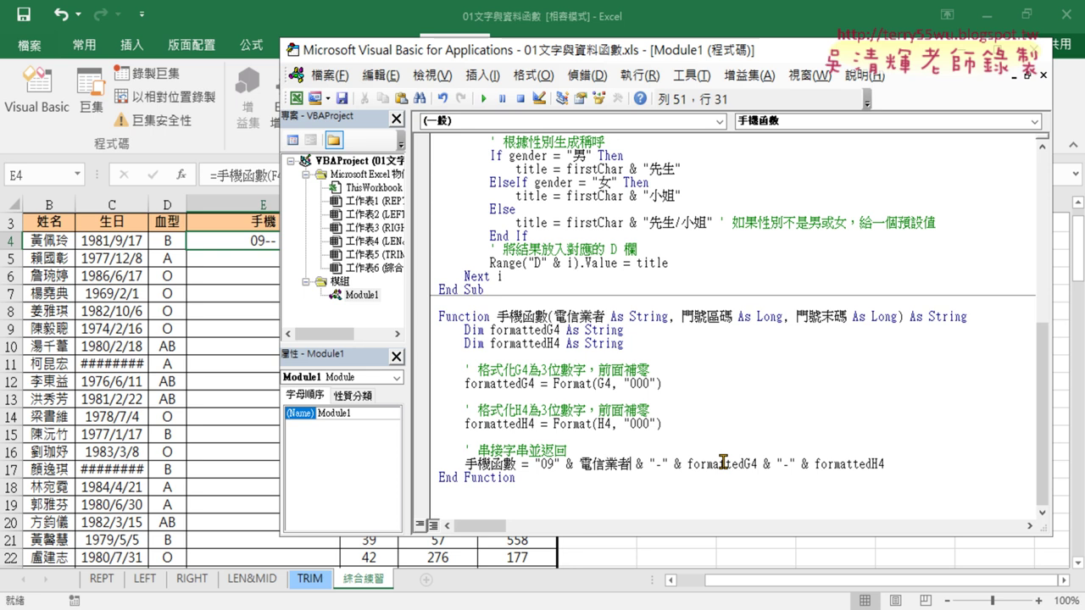
Replace G4 in the first Format call with the parameter 門號區碼.
{"action": "double_click", "coordinate": [606, 383]}
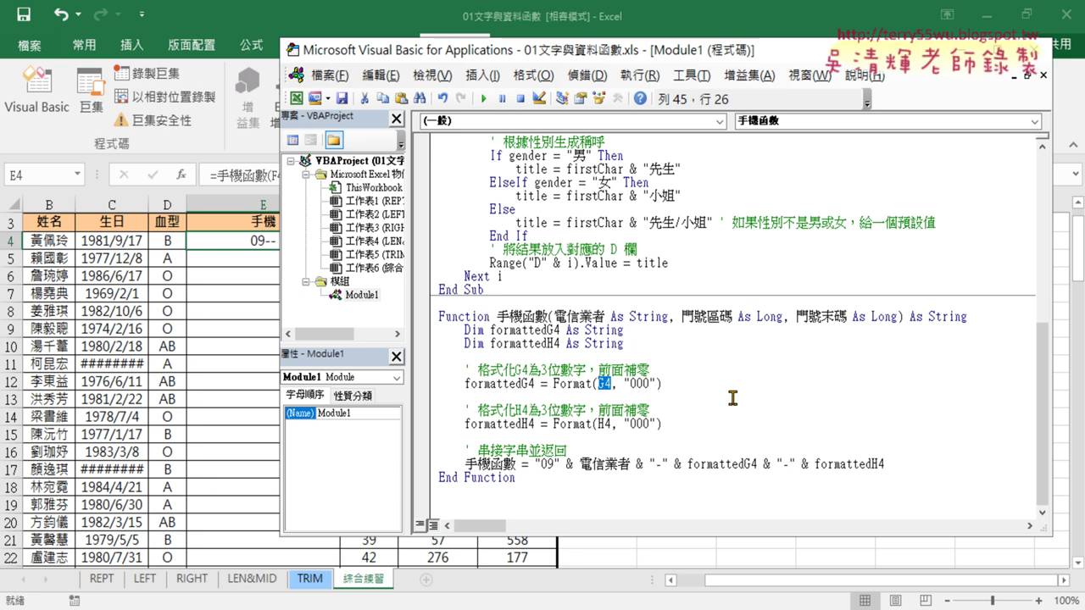
{"action": "left_click", "coordinate": [682, 318]}
{"action": "left_click_drag", "start_coordinate": [725, 318], "coordinate": [728, 318]}
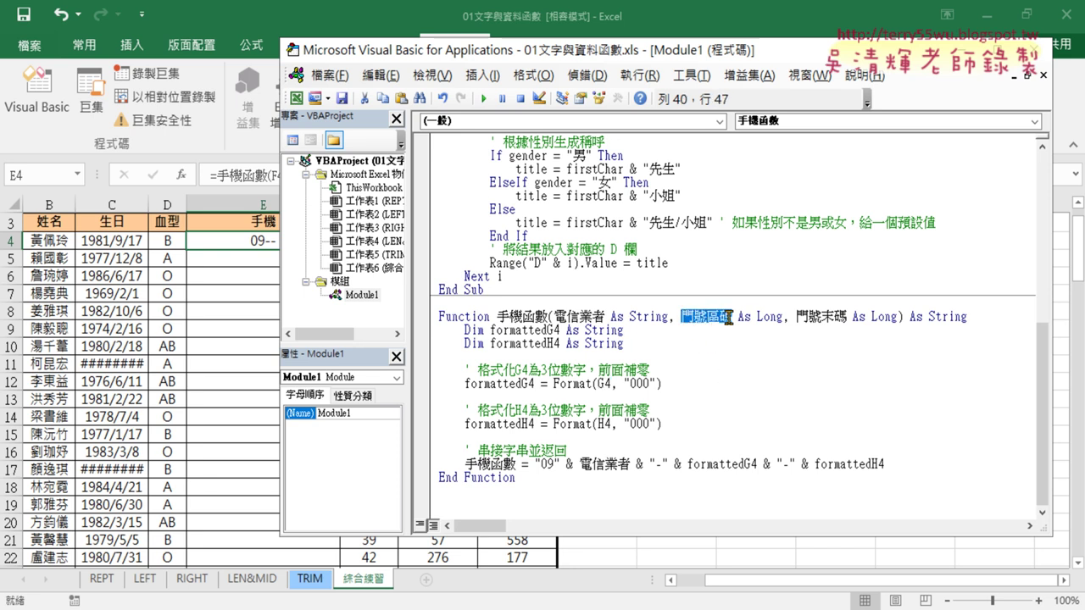
{"action": "right_click", "coordinate": [715, 326]}
{"action": "left_click", "coordinate": [773, 37]}
{"action": "left_click_drag", "start_coordinate": [612, 383], "coordinate": [603, 383]}
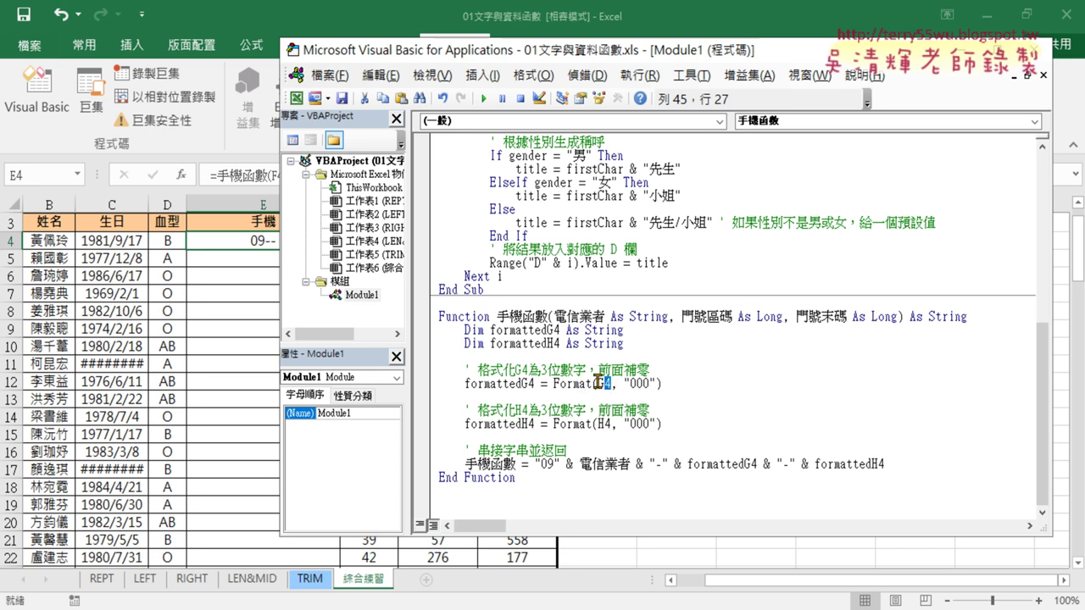
{"action": "double_click", "coordinate": [601, 383]}
{"action": "key", "text": "ctrl+v"}
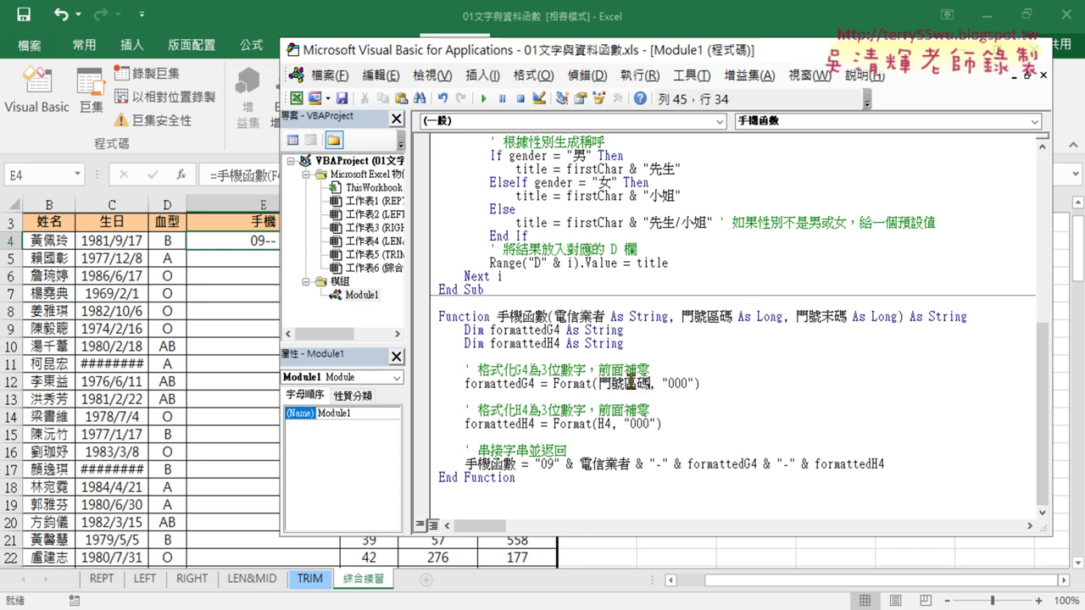
Replace H4 in the second Format call with the parameter 門號末碼.
{"action": "left_click_drag", "start_coordinate": [795, 318], "coordinate": [848, 316]}
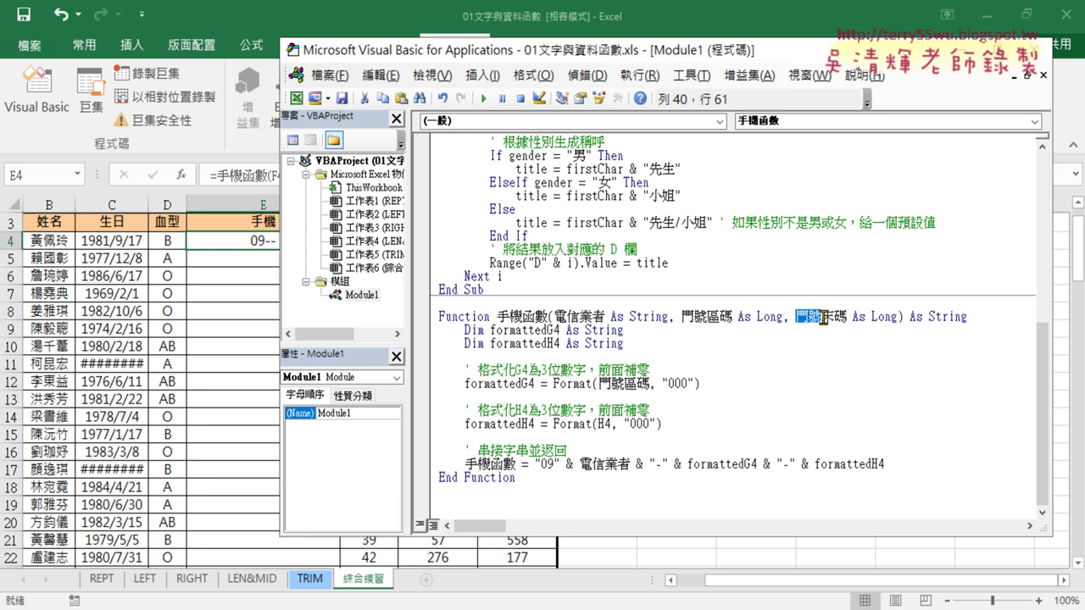
{"action": "right_click", "coordinate": [824, 322]}
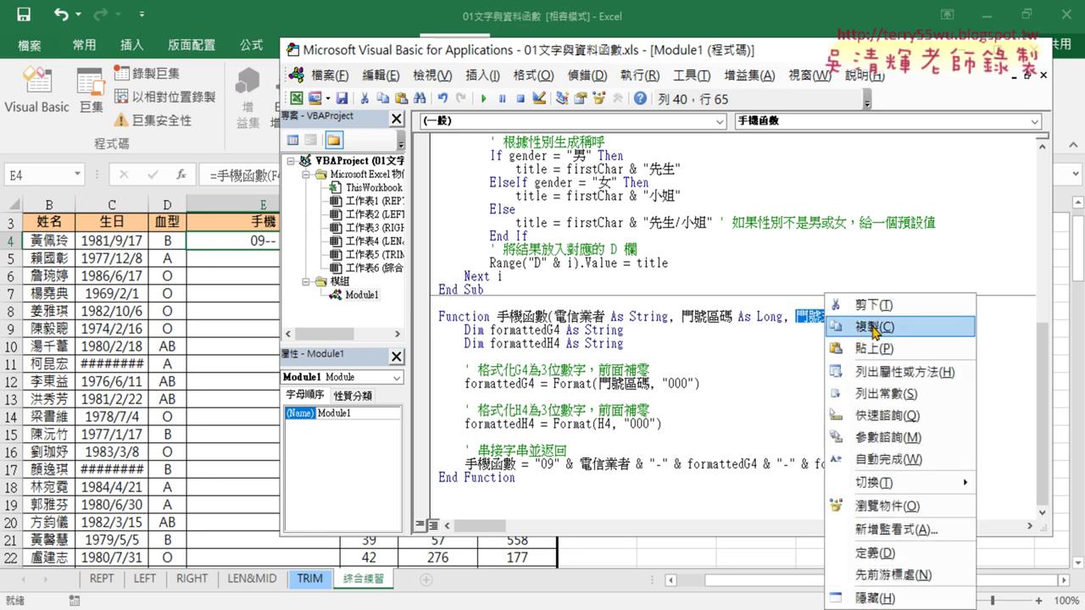
{"action": "left_click", "coordinate": [873, 330]}
{"action": "double_click", "coordinate": [605, 422]}
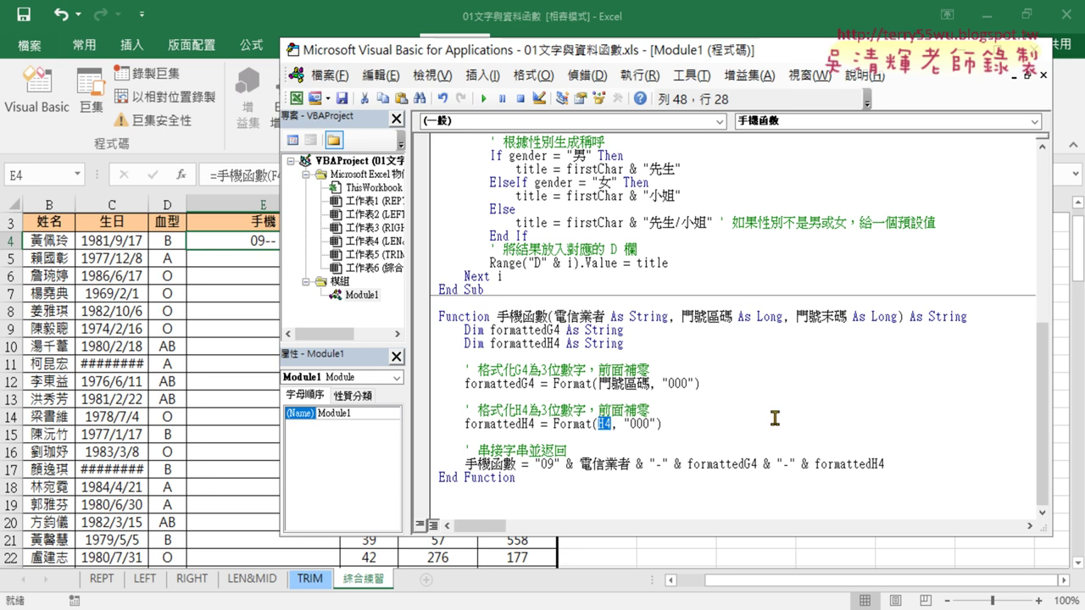
{"action": "key", "text": "ctrl+v"}
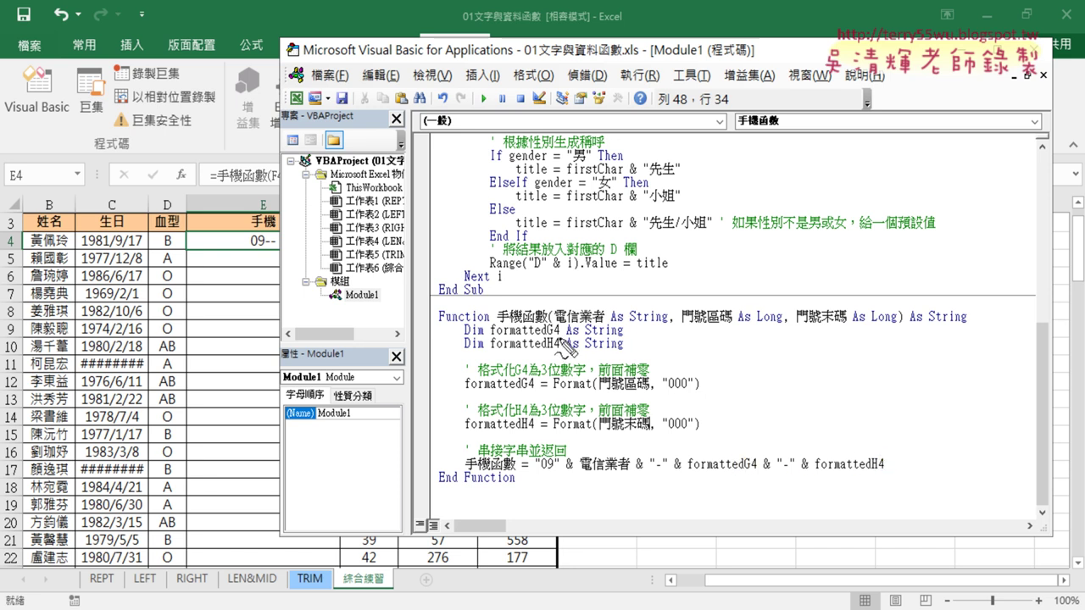
{"action": "left_click_drag", "start_coordinate": [497, 322], "coordinate": [603, 321]}
{"action": "left_click_drag", "start_coordinate": [690, 322], "coordinate": [733, 320]}
{"action": "left_click_drag", "start_coordinate": [803, 324], "coordinate": [852, 324]}
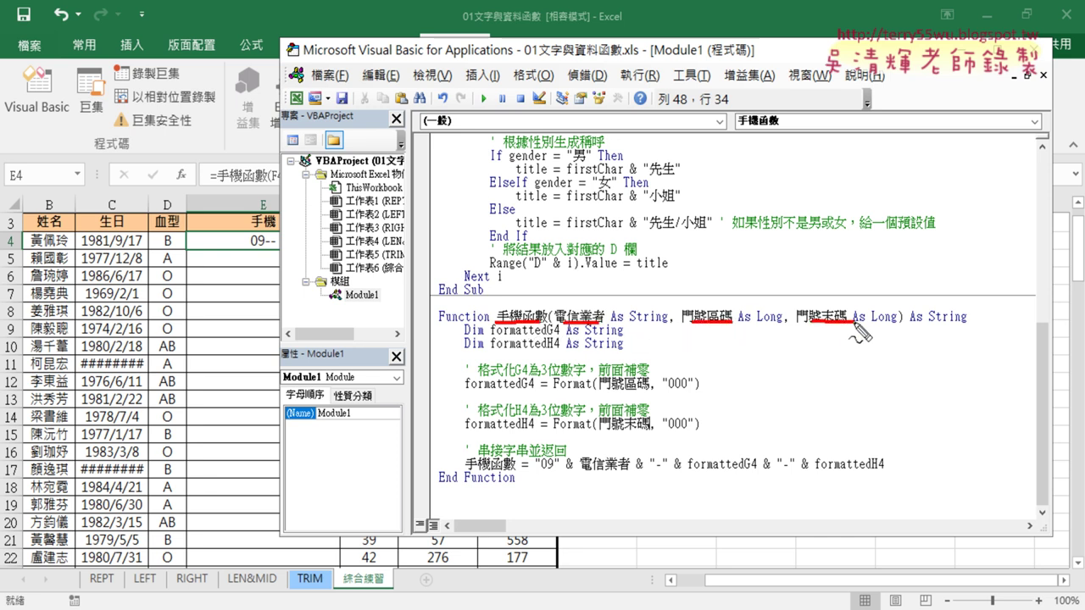
{"action": "left_click_drag", "start_coordinate": [496, 479], "coordinate": [512, 485]}
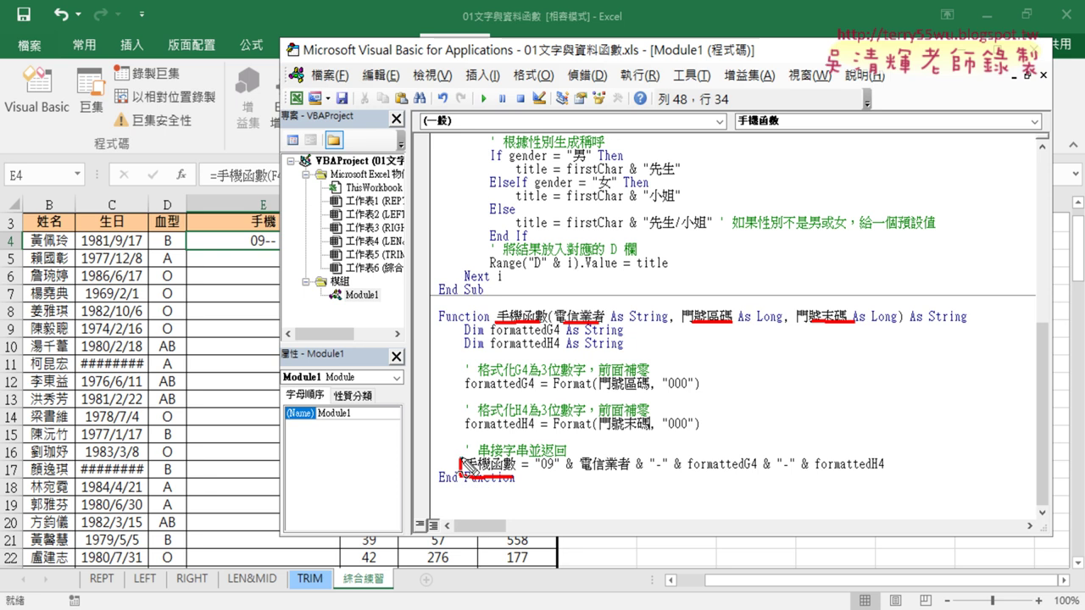
{"action": "mouse_move", "coordinate": [432, 448]}
{"action": "left_mouse_down"}
{"action": "mouse_move", "coordinate": [435, 463]}
{"action": "mouse_move", "coordinate": [447, 449]}
{"action": "left_mouse_up"}
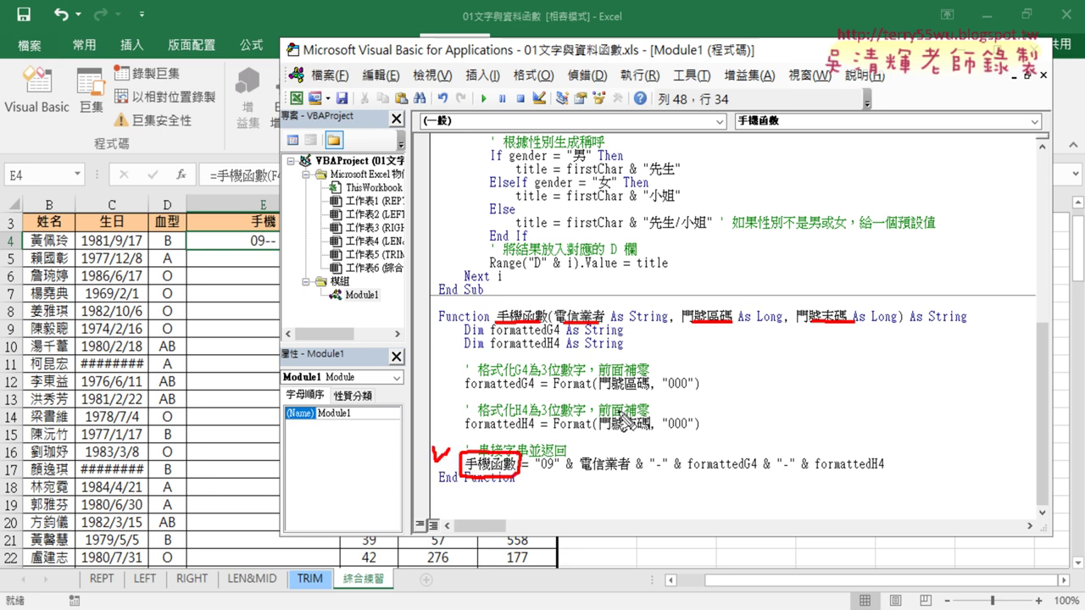
{"action": "left_click_drag", "start_coordinate": [600, 392], "coordinate": [641, 392]}
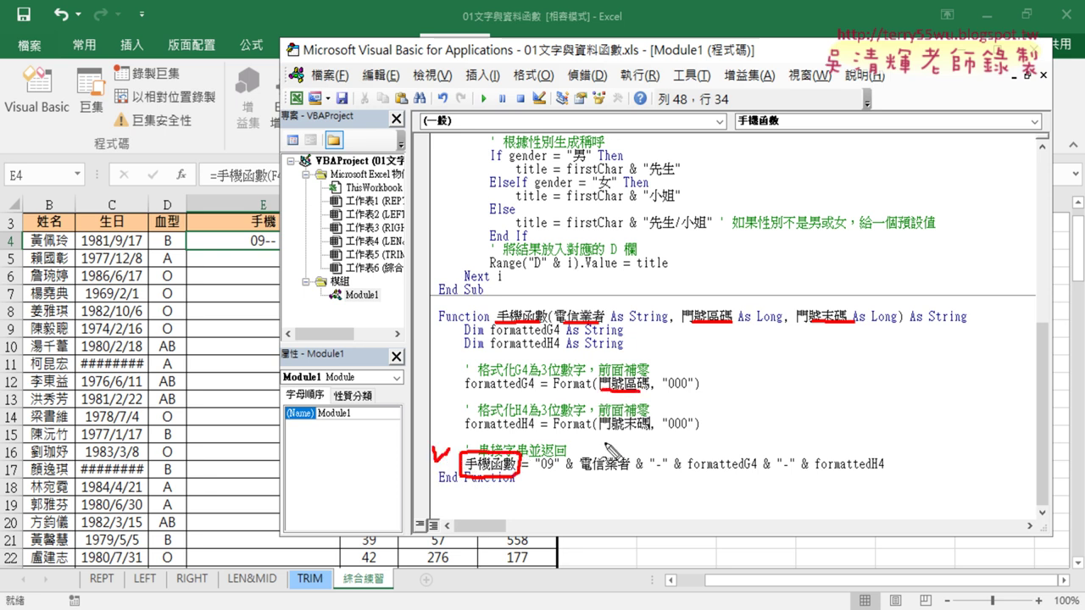
{"action": "left_click_drag", "start_coordinate": [601, 431], "coordinate": [637, 433]}
{"action": "left_click_drag", "start_coordinate": [583, 472], "coordinate": [621, 470]}
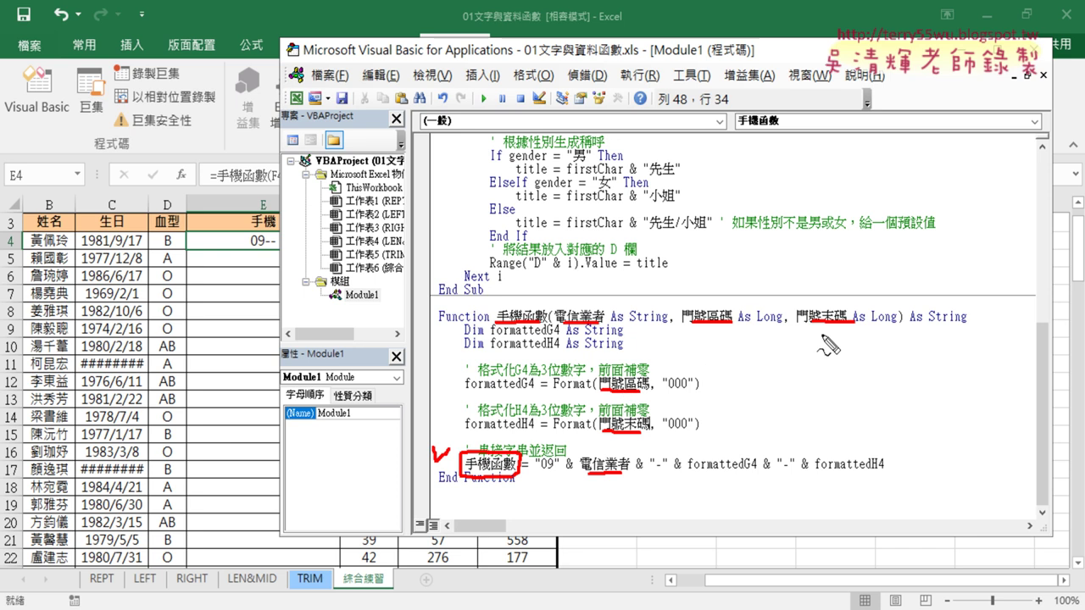
{"action": "key", "text": "Escape"}
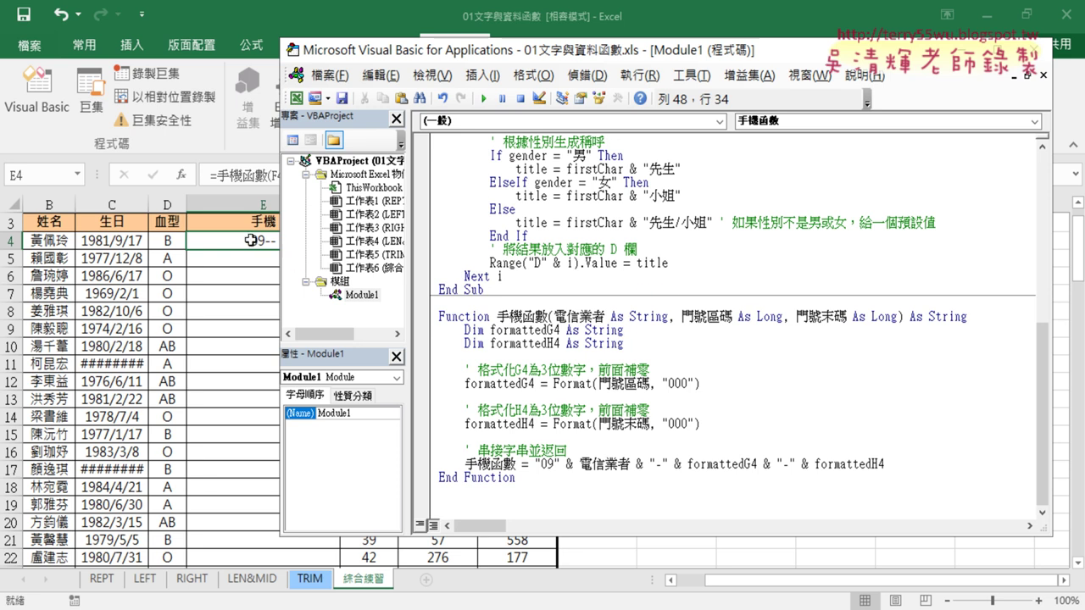
Recalculate =手機函數(F4,G4,H4) in E4 and fill it down column E.
{"action": "left_click", "coordinate": [251, 240]}
{"action": "left_click", "coordinate": [288, 177]}
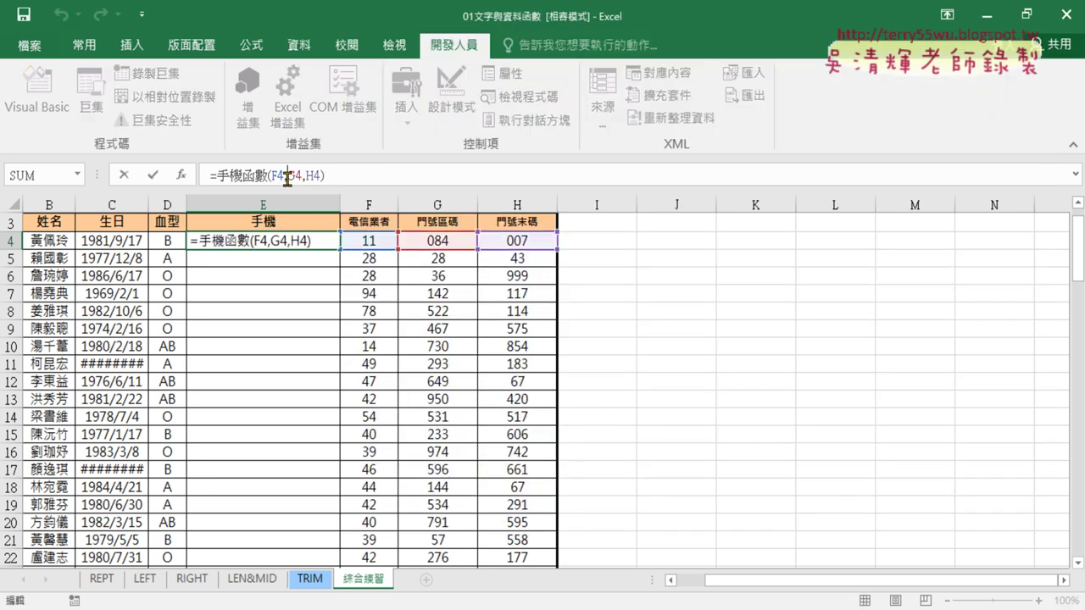
{"action": "left_click", "coordinate": [152, 175]}
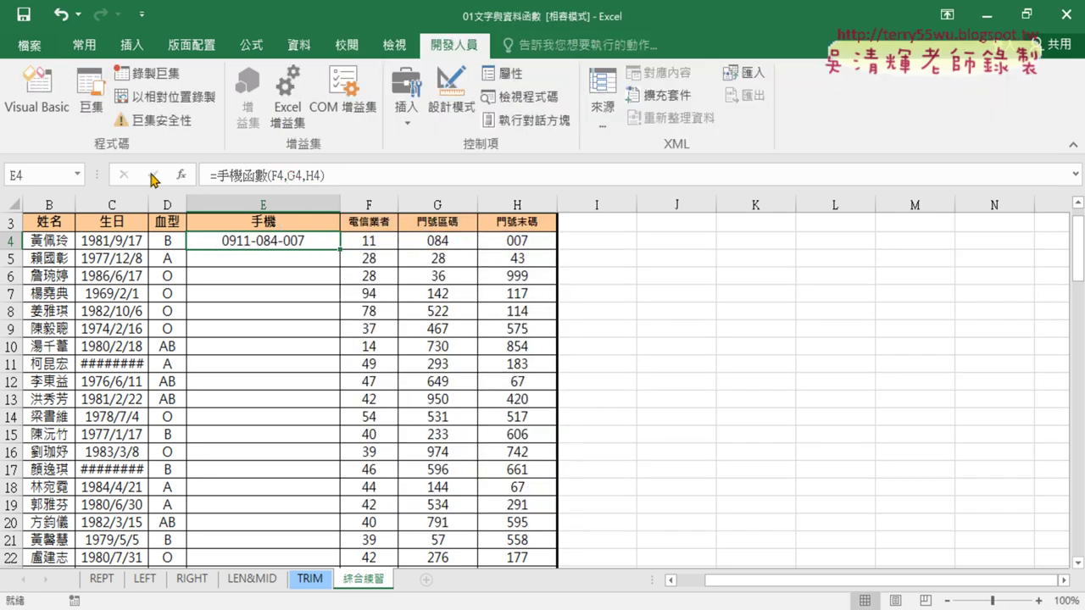
{"action": "double_click", "coordinate": [342, 248]}
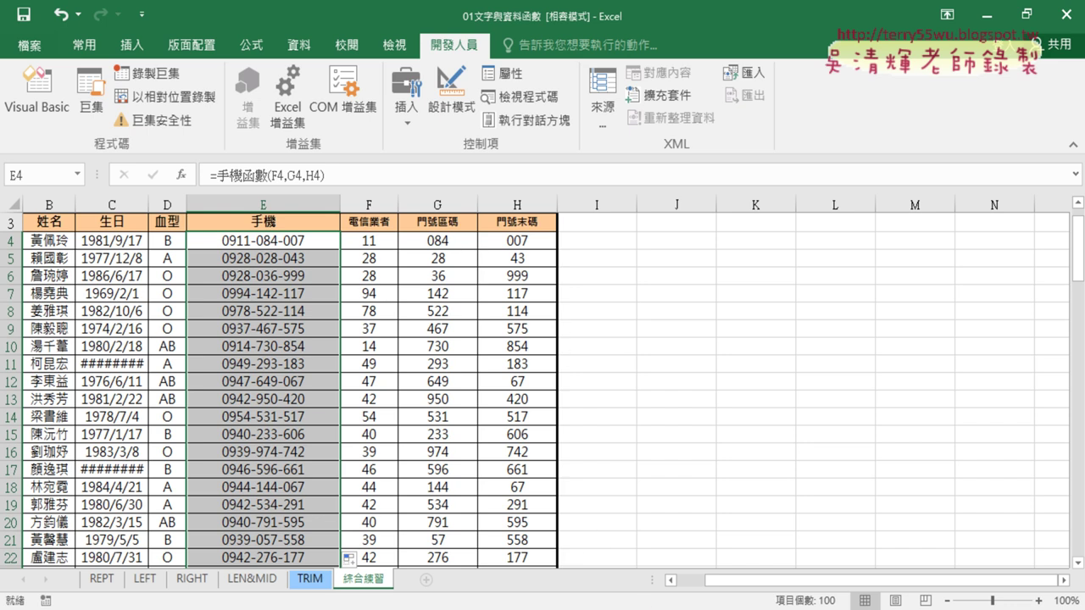
Copy the whole 手機函數 function code from the VBA editor and switch to the browser.
{"action": "key", "text": "alt+F11"}
{"action": "mouse_move", "coordinate": [515, 477]}
{"action": "left_mouse_down"}
{"action": "mouse_move", "coordinate": [425, 335]}
{"action": "mouse_move", "coordinate": [458, 326]}
{"action": "left_mouse_up"}
{"action": "key", "text": "ctrl+c"}
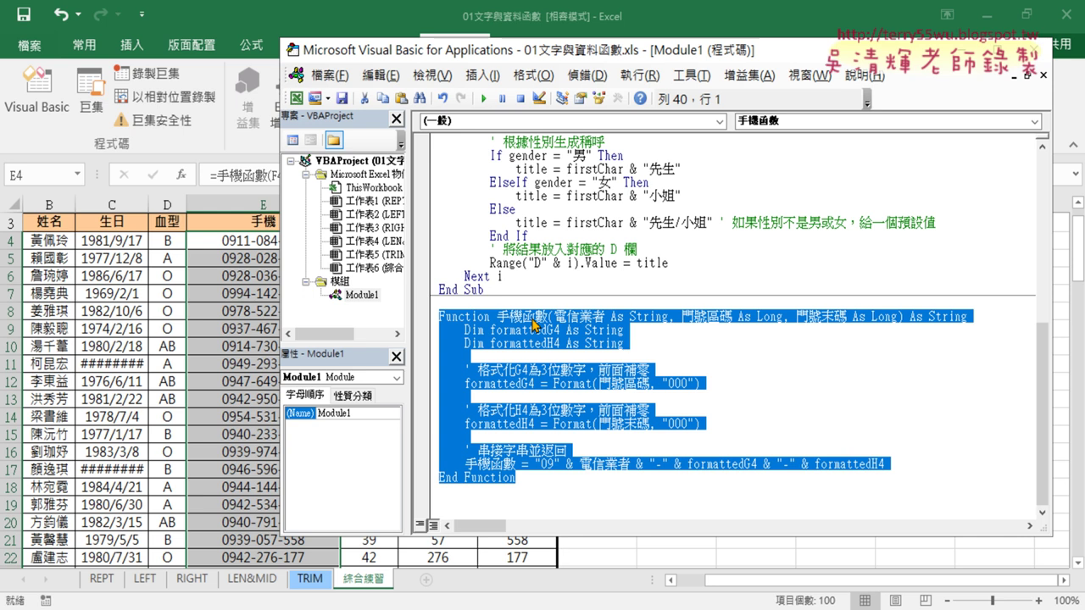
{"action": "right_click", "coordinate": [534, 324]}
{"action": "left_click", "coordinate": [627, 41]}
{"action": "key", "text": "alt+Tab"}
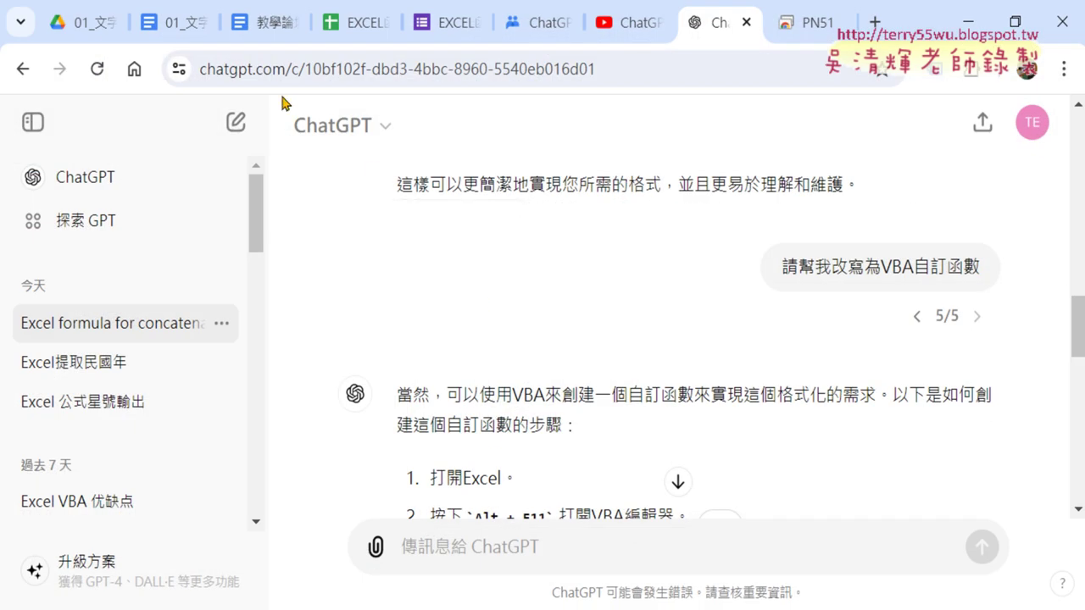
Paste the 手機函數 code after FormatPhoneNumber in the Google Docs code document.
{"action": "left_click", "coordinate": [170, 22]}
{"action": "scroll", "coordinate": [535, 364], "scroll_direction": "down", "scroll_amount": 3}
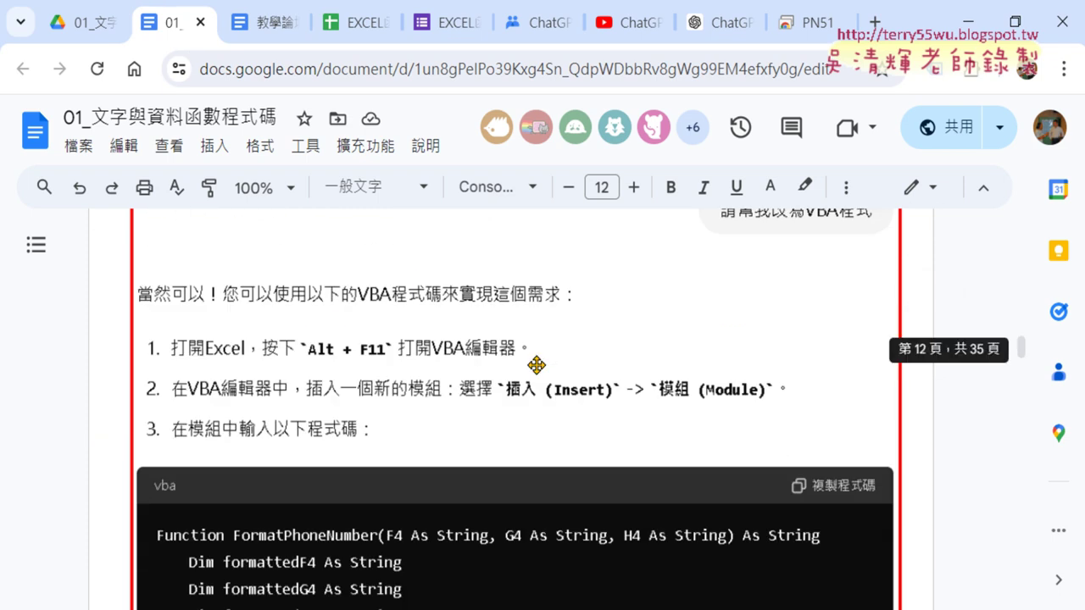
{"action": "scroll", "coordinate": [535, 365], "scroll_direction": "down", "scroll_amount": 3}
{"action": "scroll", "coordinate": [536, 364], "scroll_direction": "down", "scroll_amount": 3}
{"action": "scroll", "coordinate": [535, 365], "scroll_direction": "down", "scroll_amount": 1}
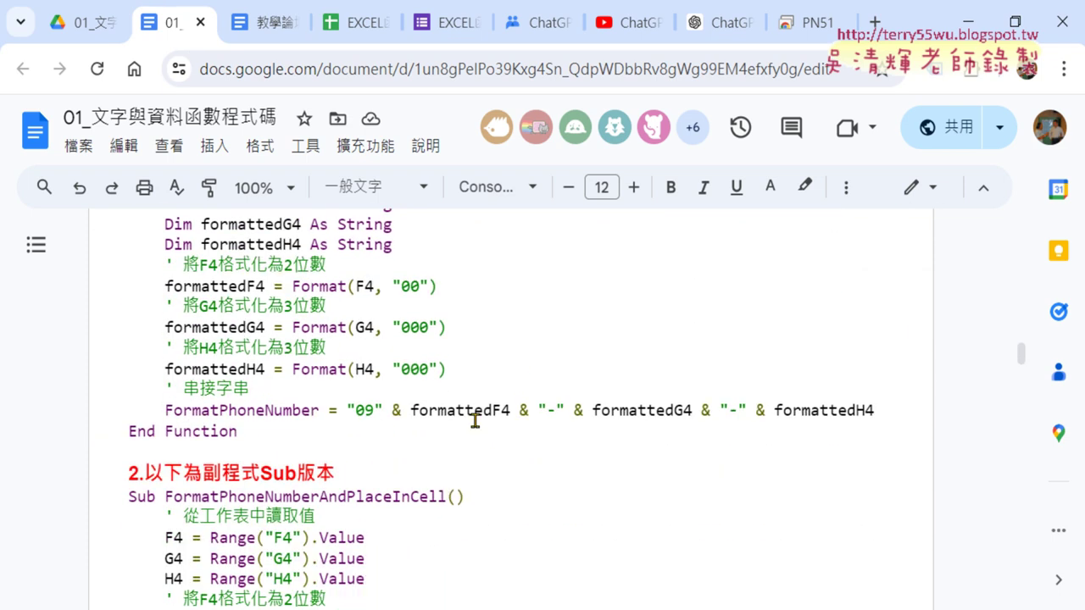
{"action": "scroll", "coordinate": [272, 424], "scroll_direction": "up", "scroll_amount": 1}
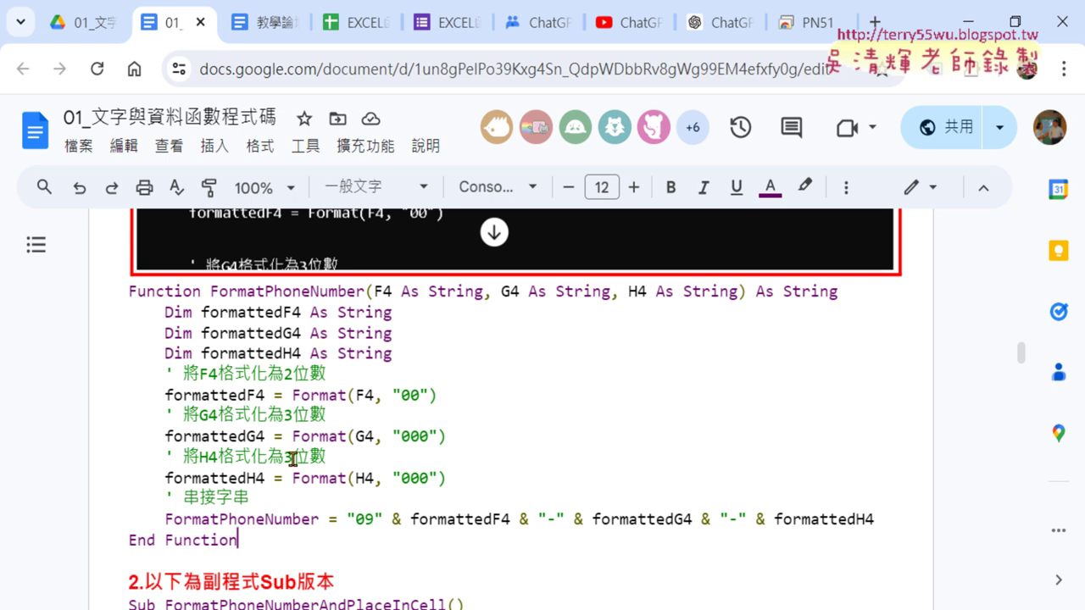
{"action": "key", "text": "Return"}
{"action": "key", "text": "Return"}
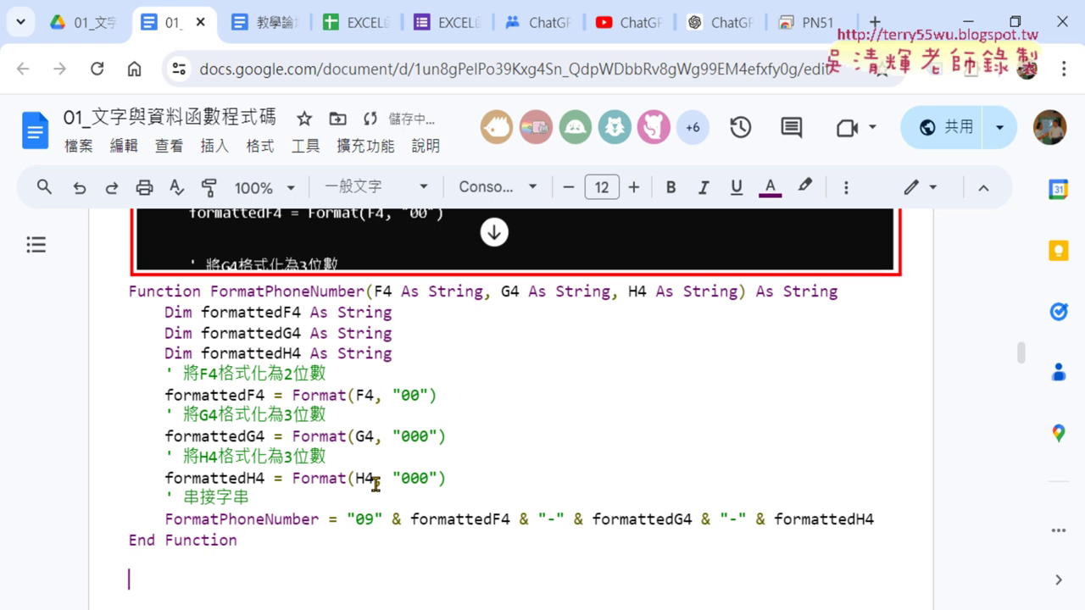
{"action": "key", "text": "ctrl+v"}
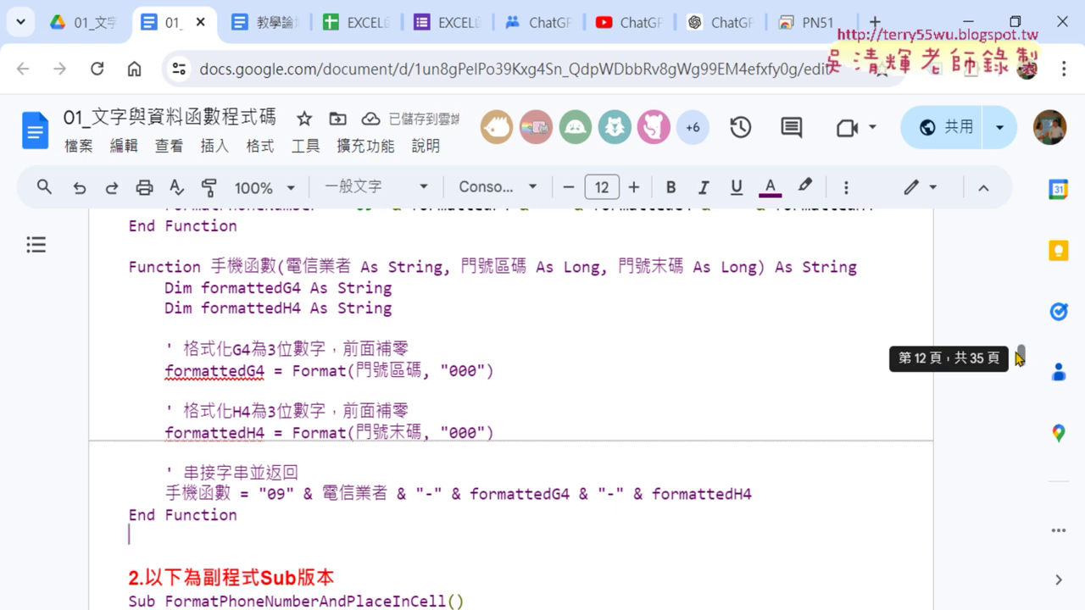
Check the students' screens in classroom management, then hide it.
{"action": "mouse_move", "coordinate": [734, 5]}
{"action": "left_click", "coordinate": [957, 35]}
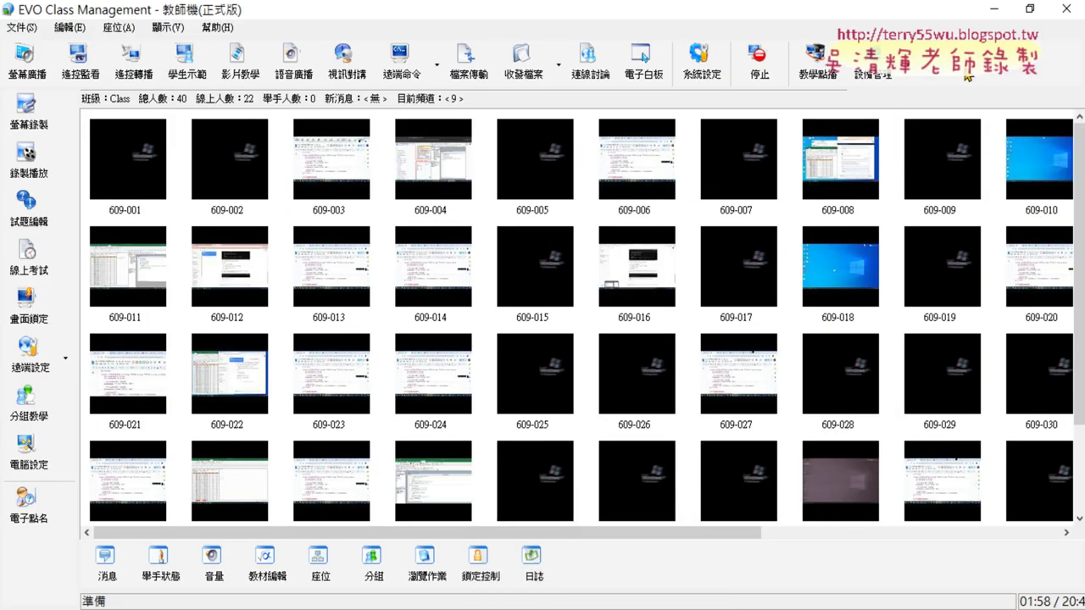
{"action": "left_click", "coordinate": [993, 8]}
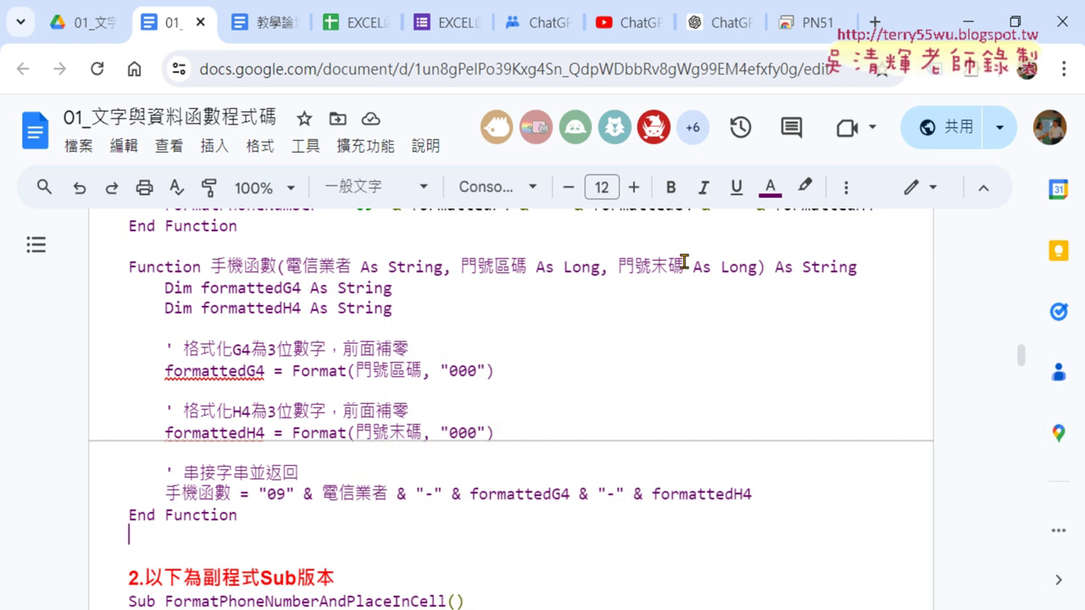
Format the pasted 手機函數 function with Code Pretty's Format Selection.
{"action": "left_click_drag", "start_coordinate": [283, 525], "coordinate": [116, 270]}
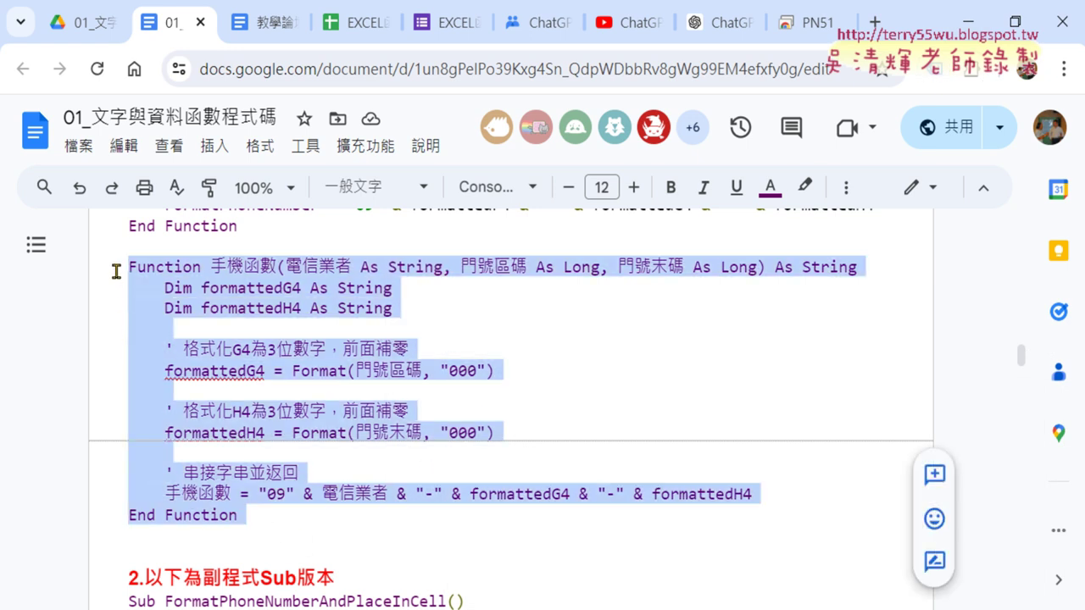
{"action": "left_click", "coordinate": [365, 145]}
{"action": "mouse_move", "coordinate": [449, 281]}
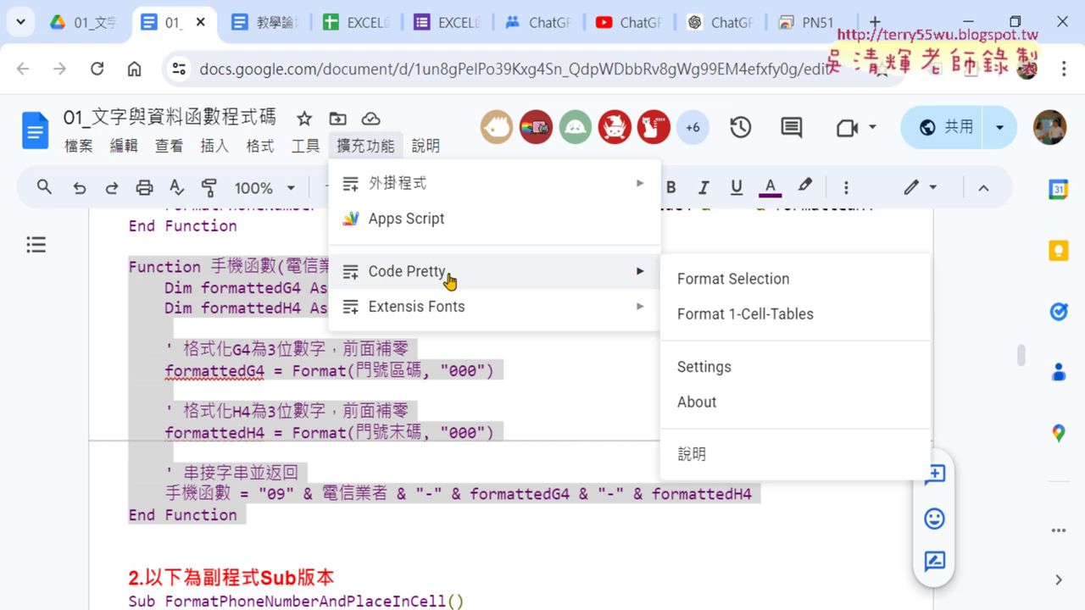
{"action": "left_click", "coordinate": [686, 279]}
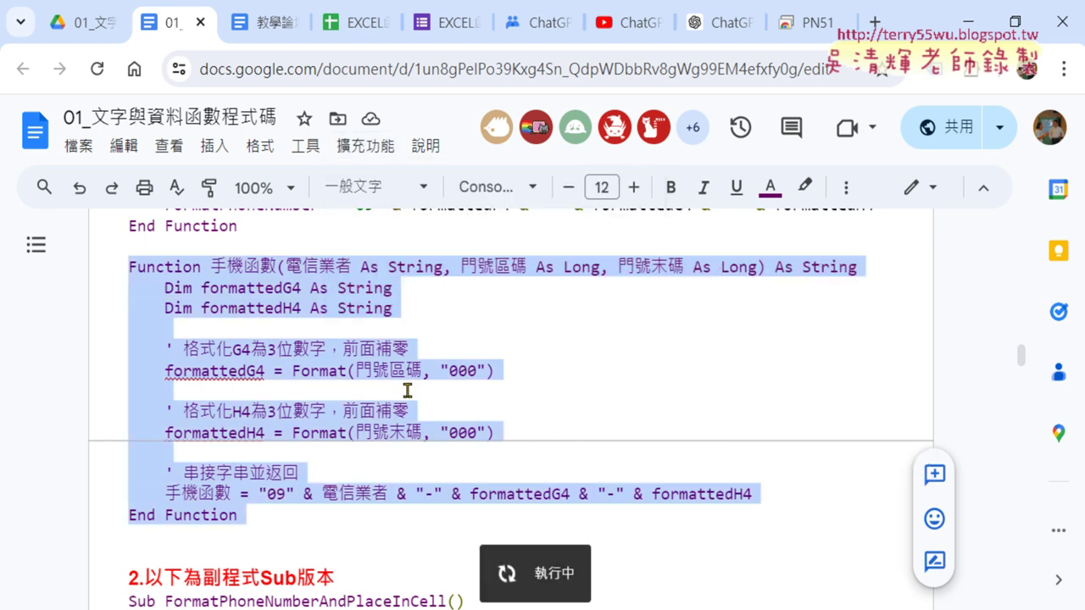